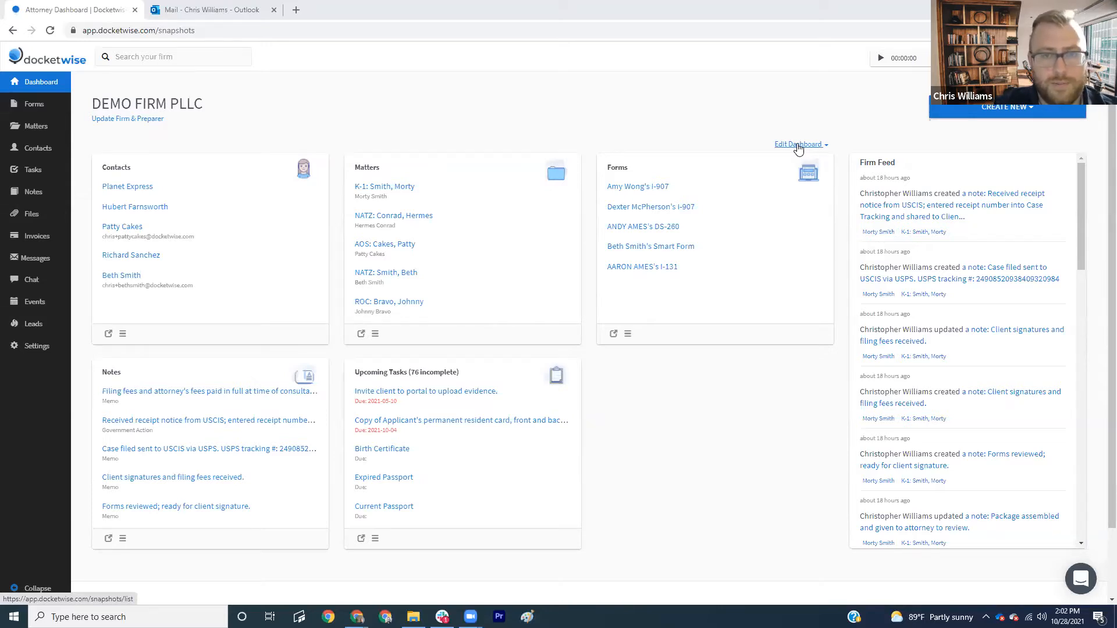
# - Add the Form invitations, Events and Billing widgets to the dashboard
pyautogui.click(798, 146)
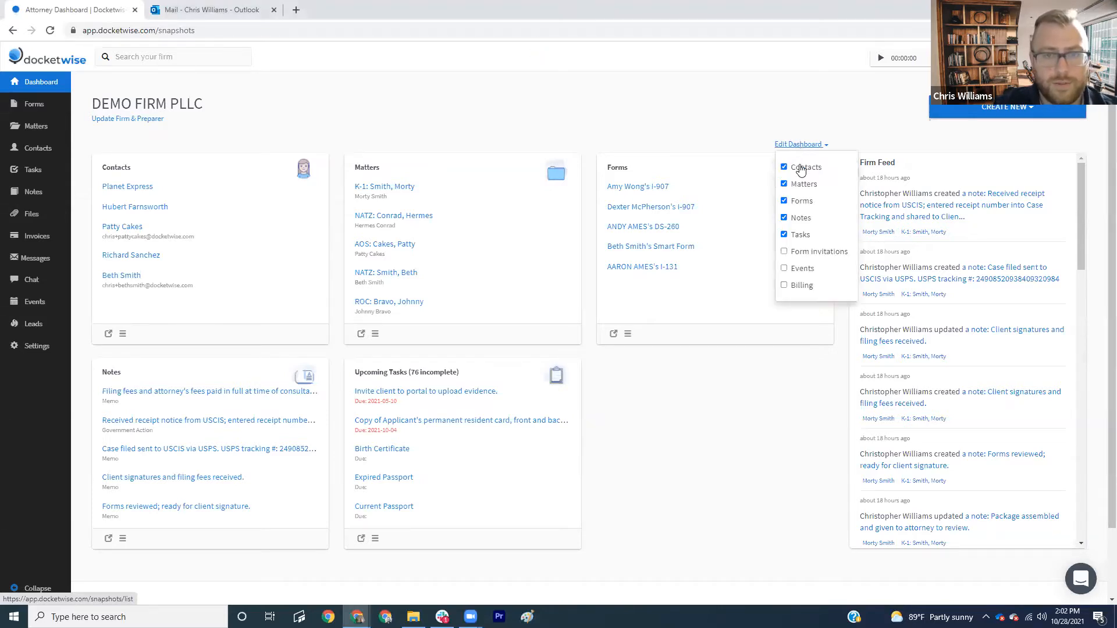
pyautogui.click(805, 256)
pyautogui.click(804, 272)
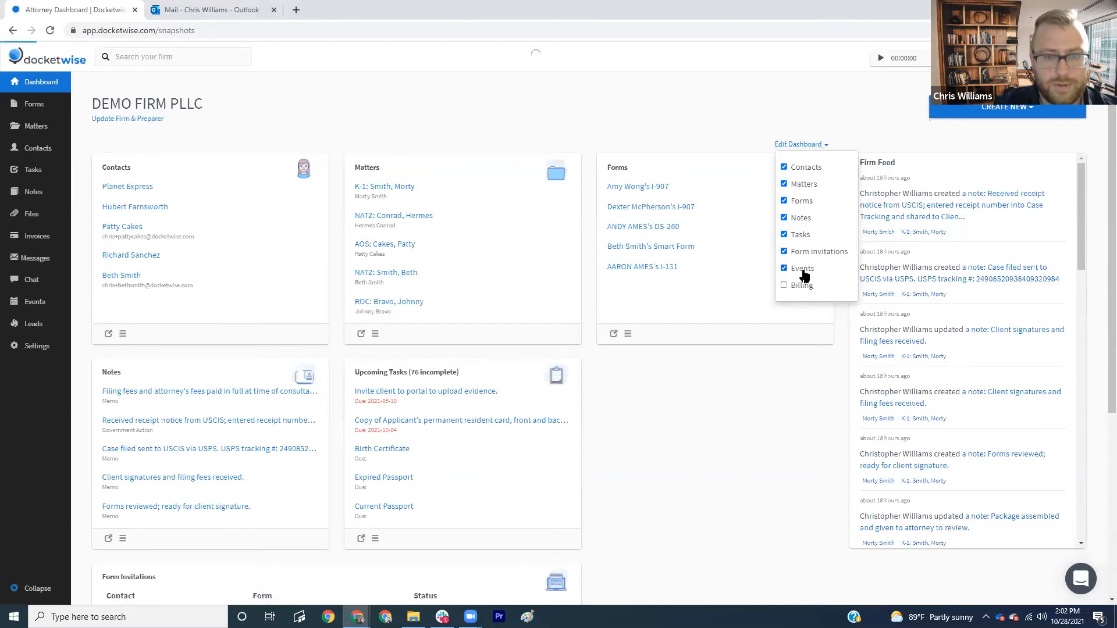
pyautogui.click(802, 286)
pyautogui.scroll(-2, 838, 265)
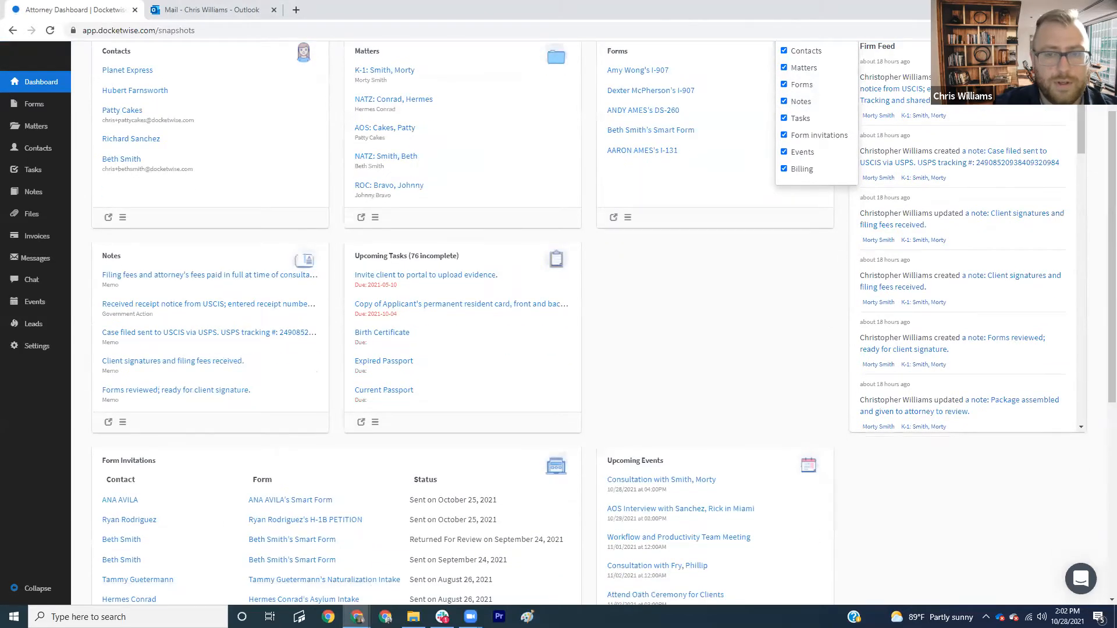
pyautogui.scroll(1, 830, 379)
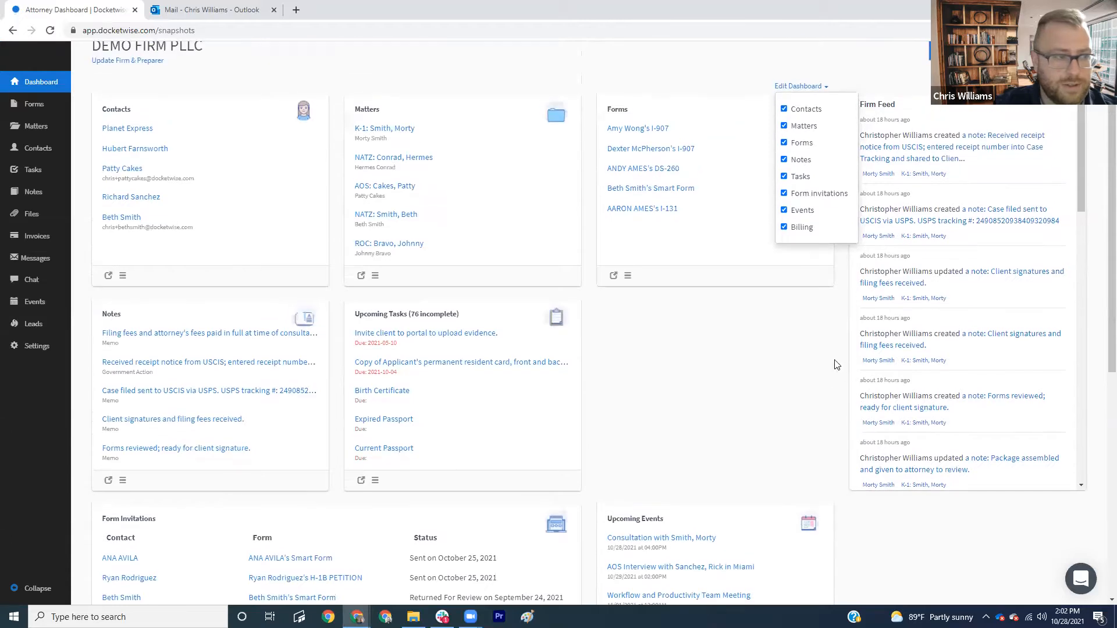
pyautogui.click(773, 383)
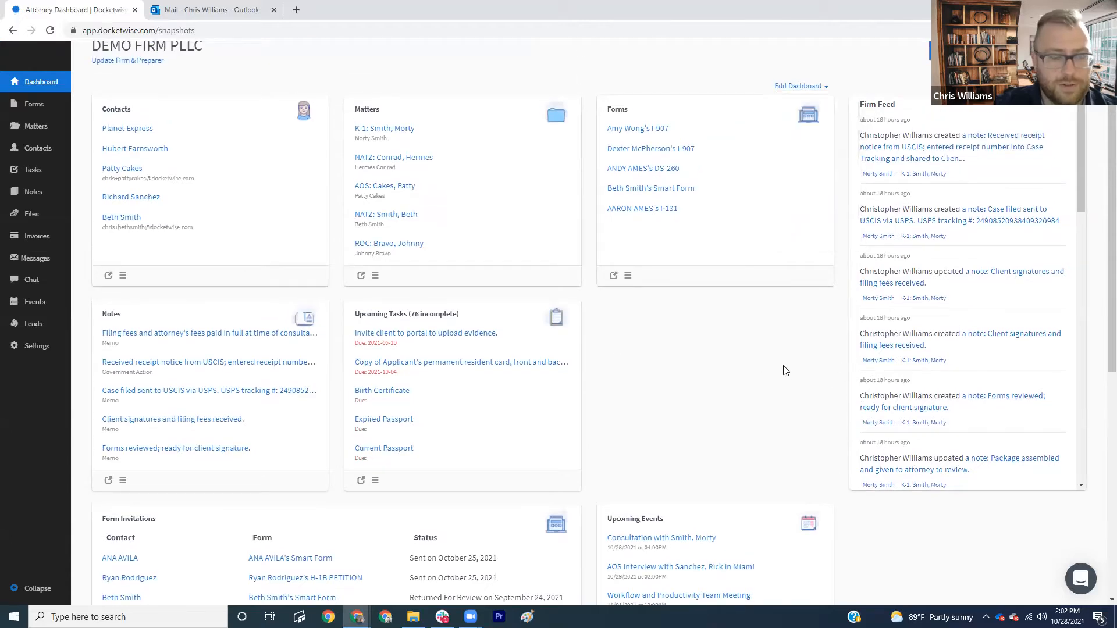
# - Move the Upcoming Tasks widget into the top-middle slot of the dashboard
pyautogui.scroll(-2, 768, 375)
pyautogui.scroll(1, 763, 367)
pyautogui.scroll(-1, 759, 366)
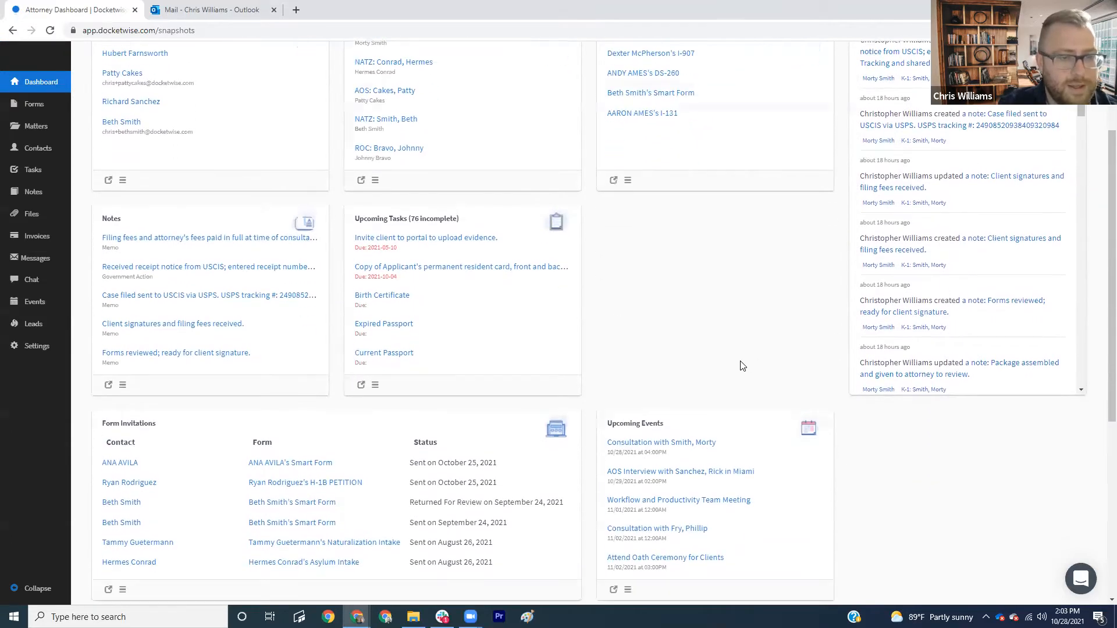
pyautogui.scroll(1, 727, 370)
pyautogui.scroll(-1, 624, 540)
pyautogui.moveTo(627, 568); pyautogui.dragTo(129, 147)
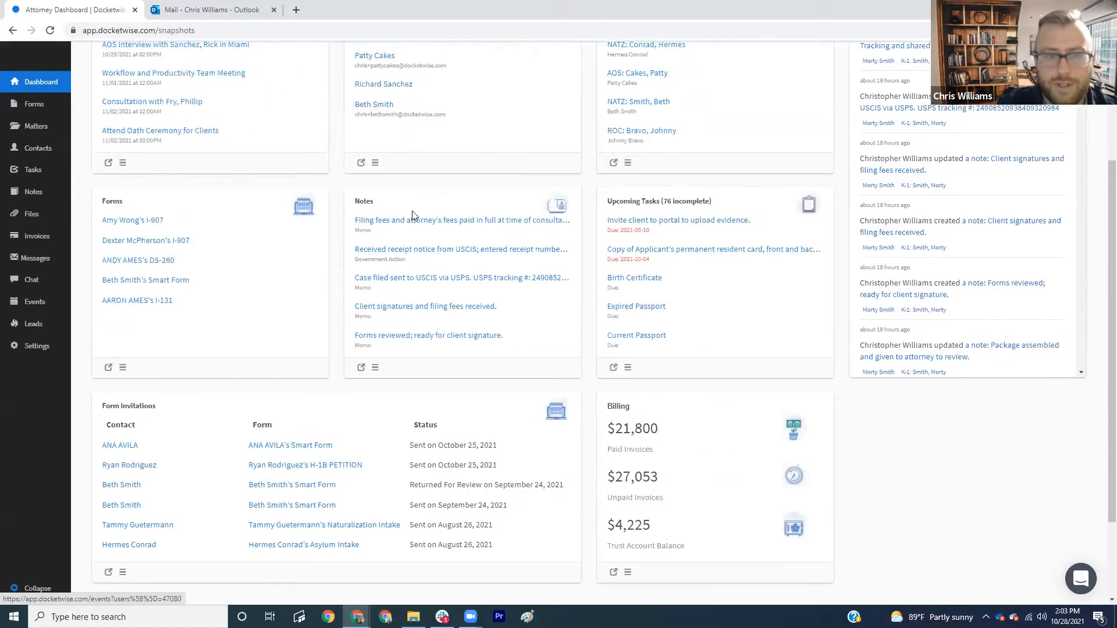
pyautogui.scroll(2, 533, 278)
pyautogui.scroll(-1, 621, 346)
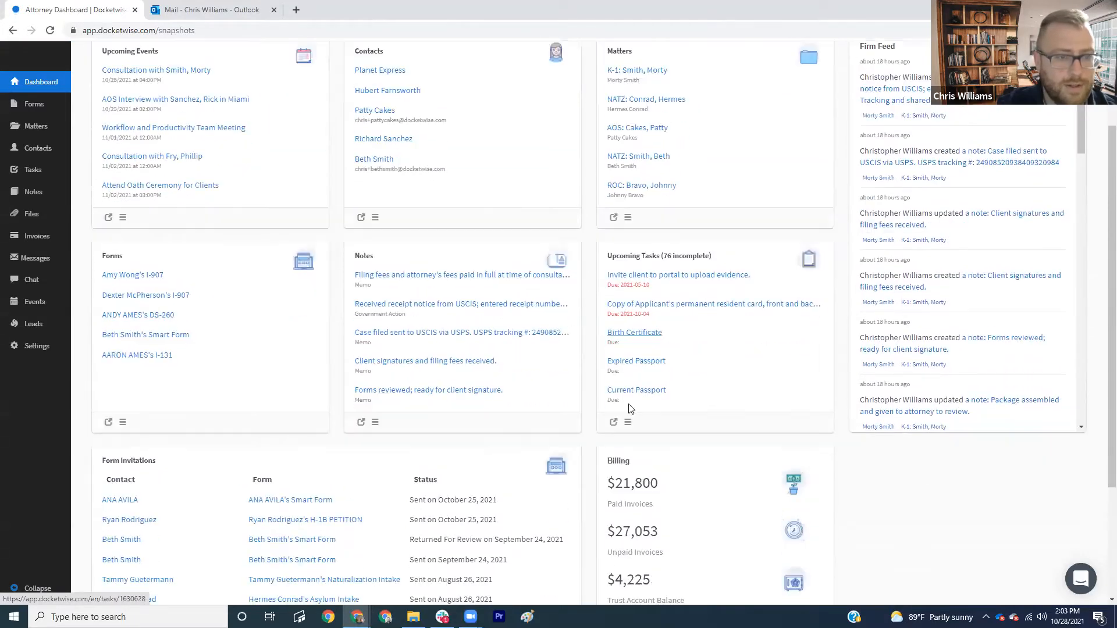
pyautogui.moveTo(631, 422); pyautogui.dragTo(379, 227)
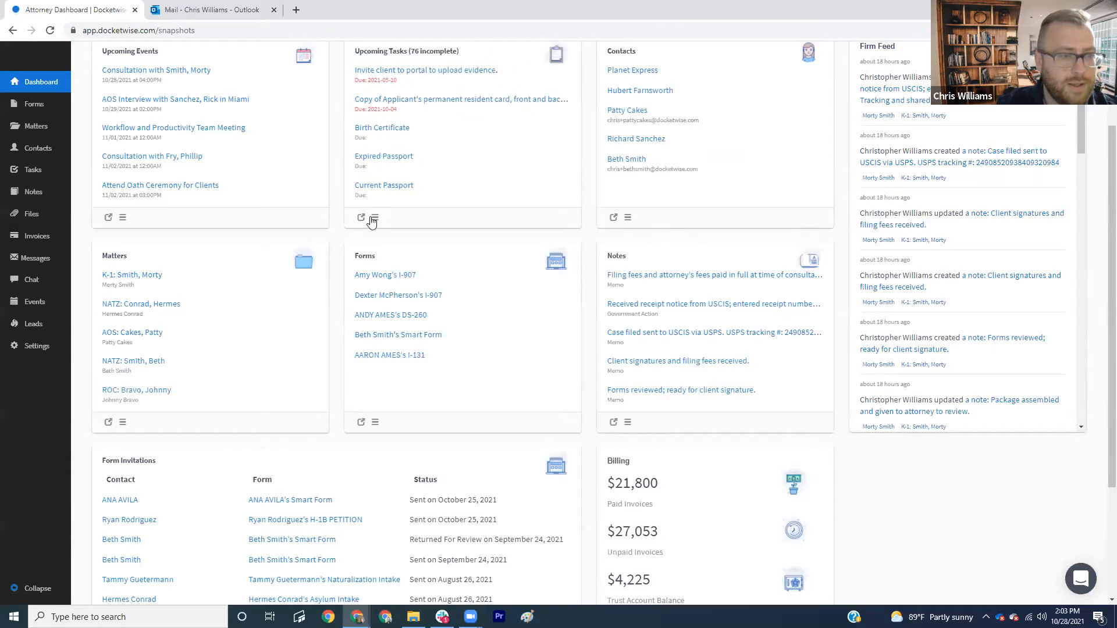
pyautogui.moveTo(496, 156); pyautogui.dragTo(573, 182)
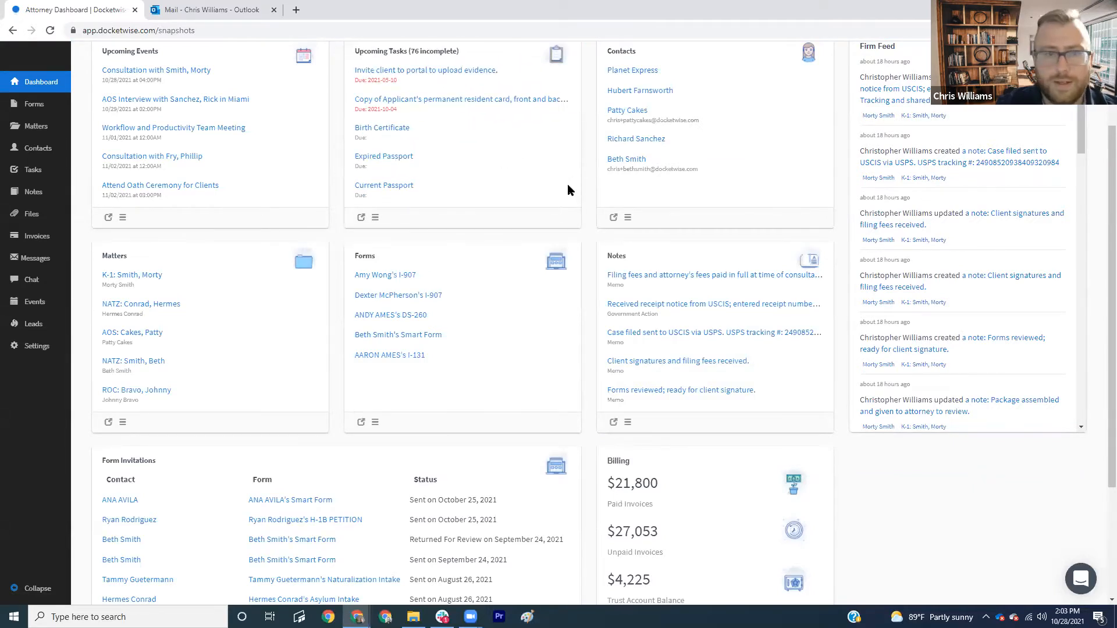
# - Move Billing to the top-right slot and the Notes widget into the Forms slot
pyautogui.moveTo(710, 500); pyautogui.dragTo(718, 90)
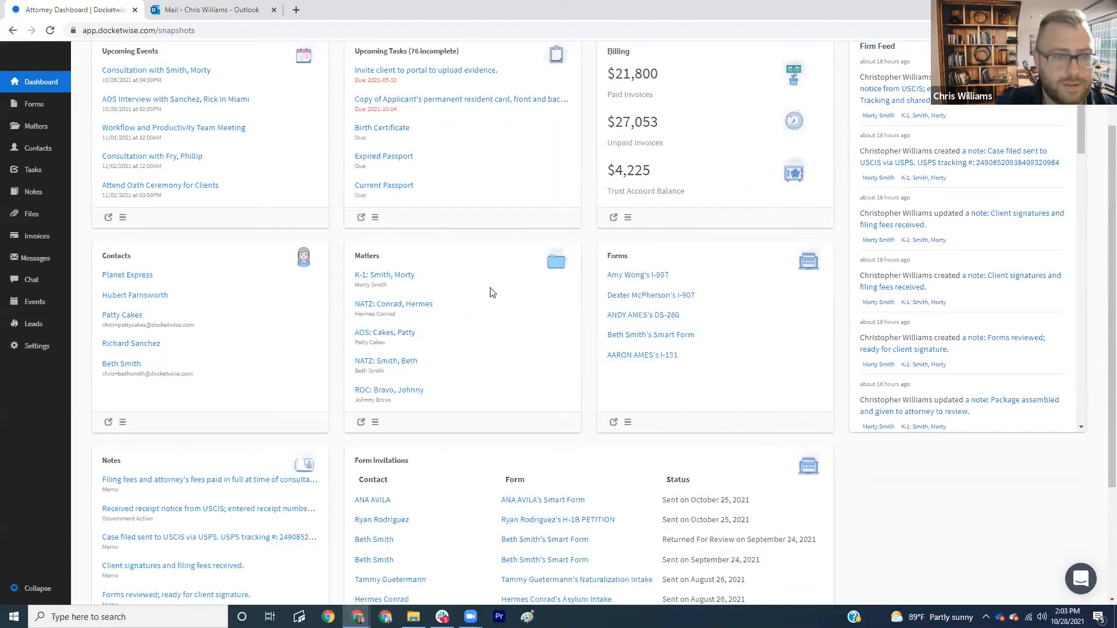
pyautogui.scroll(-1, 491, 303)
pyautogui.moveTo(208, 576); pyautogui.dragTo(730, 358)
pyautogui.scroll(-1, 731, 358)
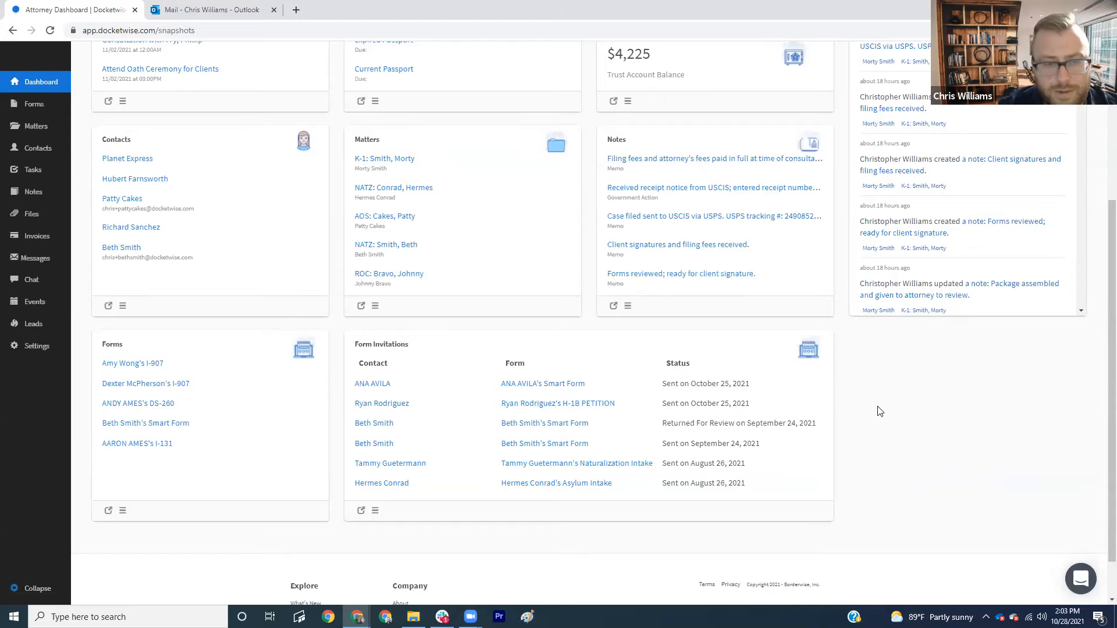
pyautogui.scroll(4, 877, 410)
pyautogui.scroll(-1, 876, 401)
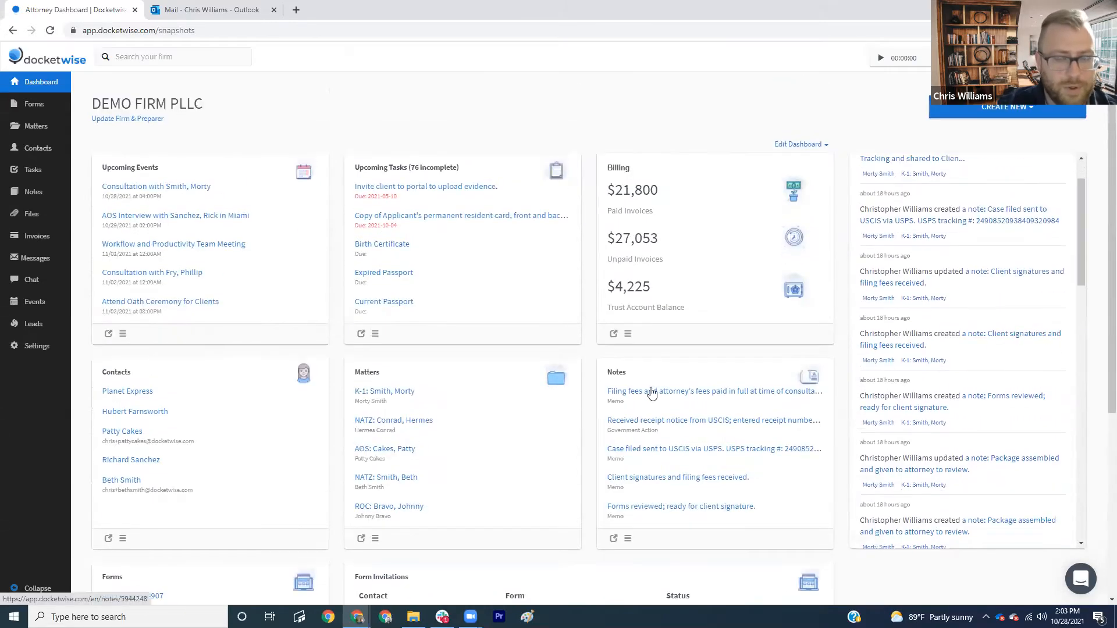
pyautogui.scroll(-1, 615, 381)
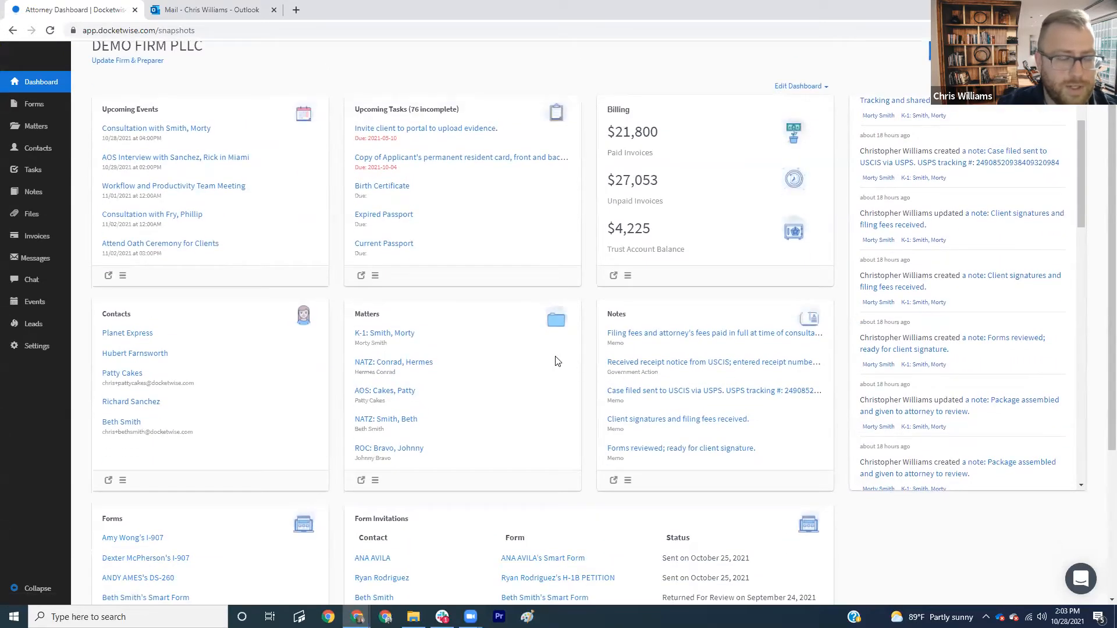
pyautogui.scroll(1, 605, 337)
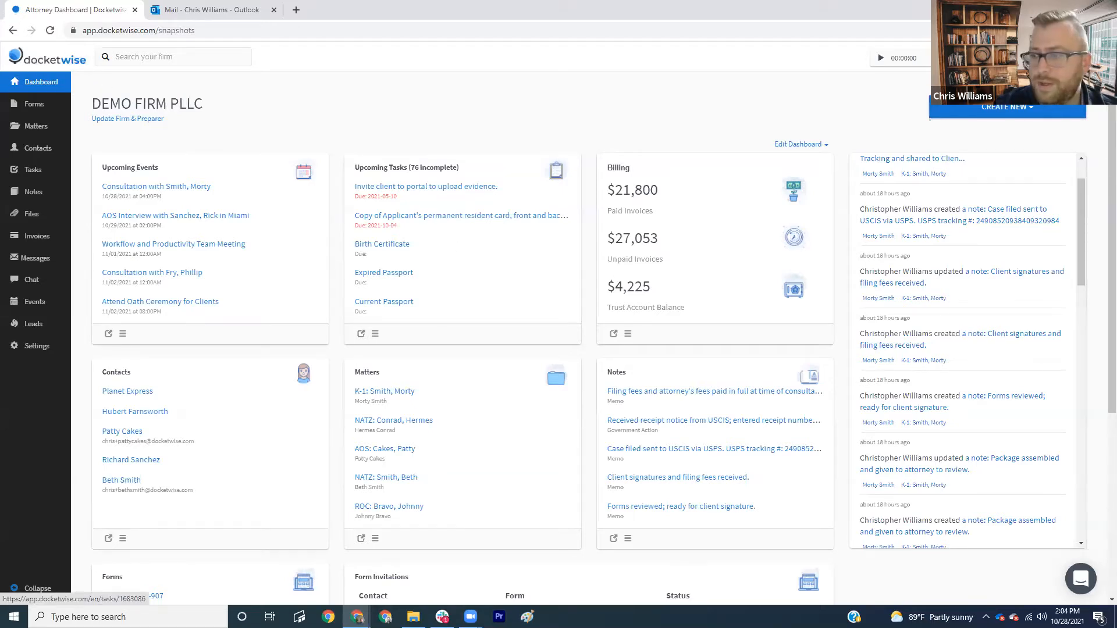
# - Open Account Settings from the left sidebar
pyautogui.click(32, 349)
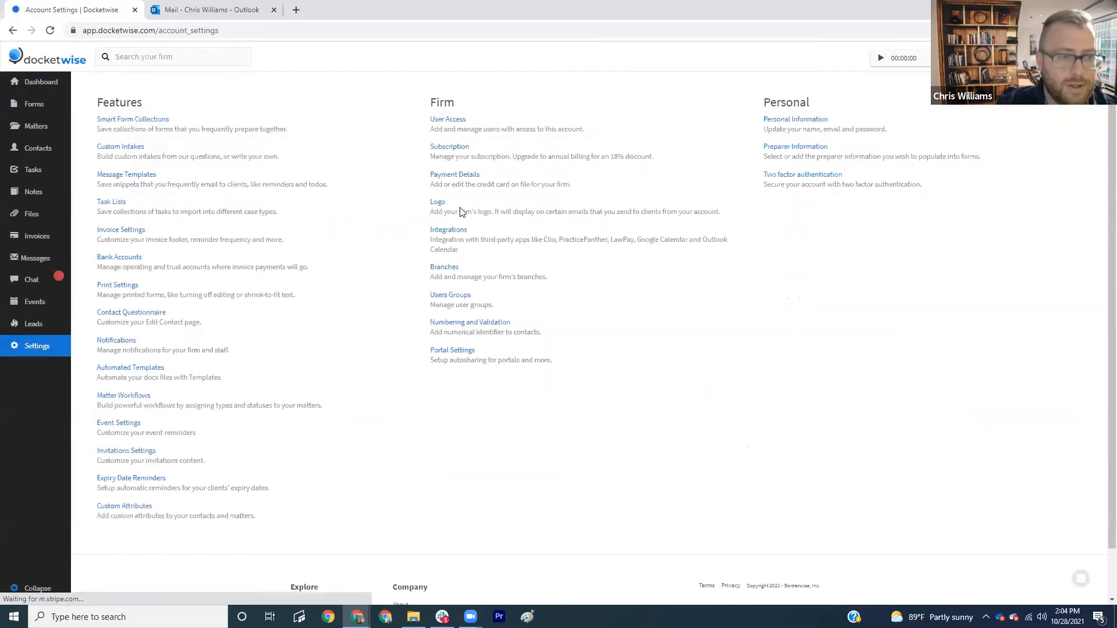
# - Open the firm's Logo settings and drop the logo image file onto the upload area
pyautogui.click(438, 203)
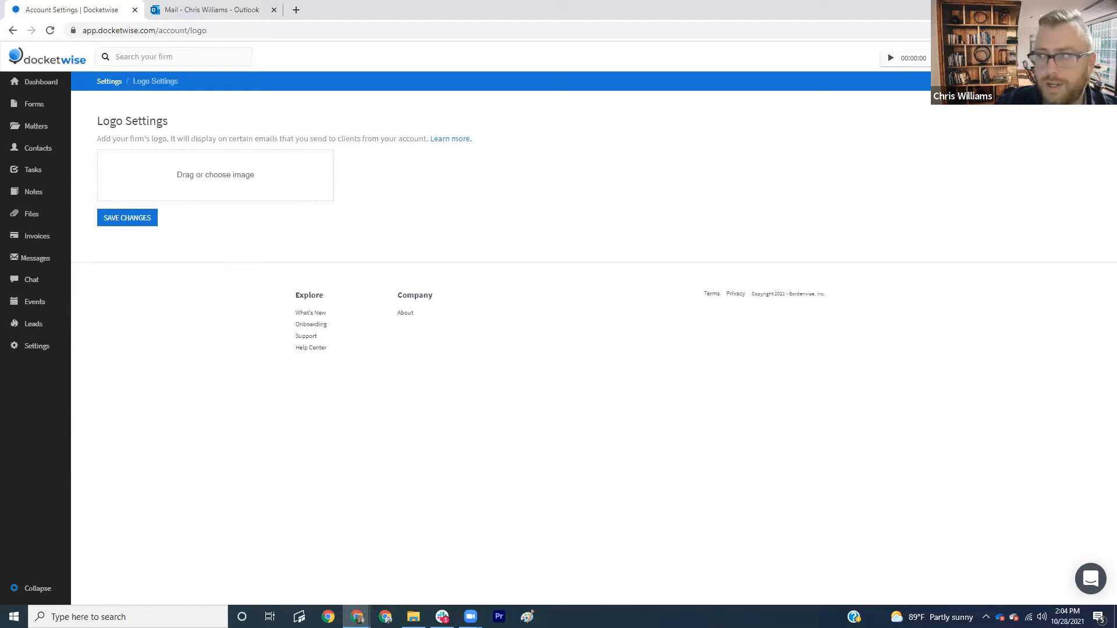
pyautogui.moveTo(1116, 267); pyautogui.dragTo(212, 184)
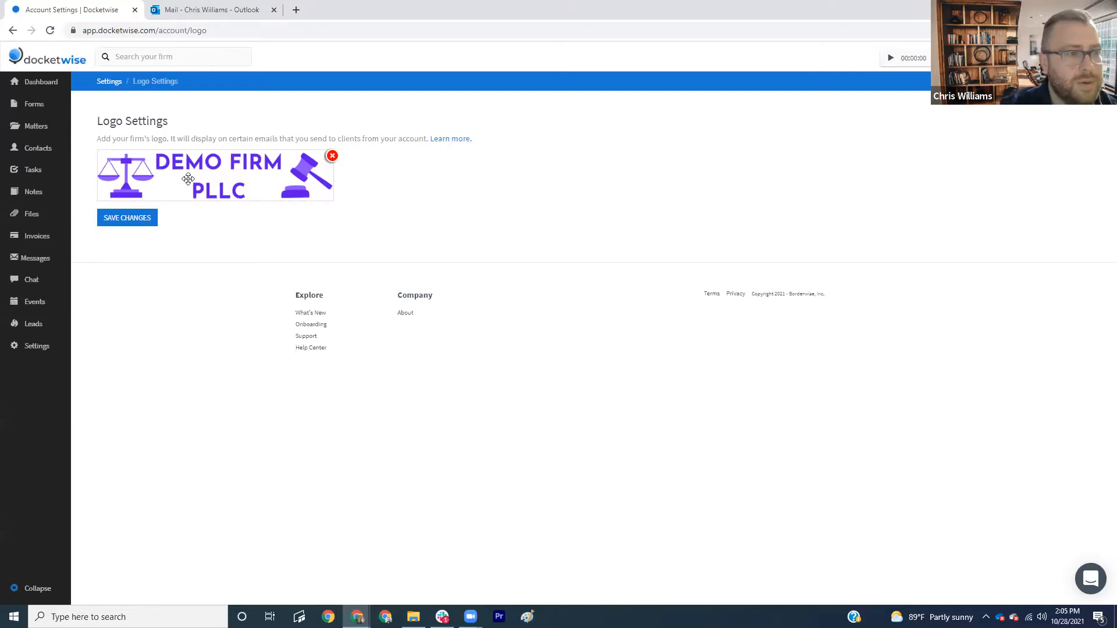
# - Position and zoom the DEMO FIRM PLLC logo in the crop frame, save it, then switch to Outlook
pyautogui.moveTo(185, 178); pyautogui.dragTo(246, 179)
pyautogui.scroll(-4, 247, 179)
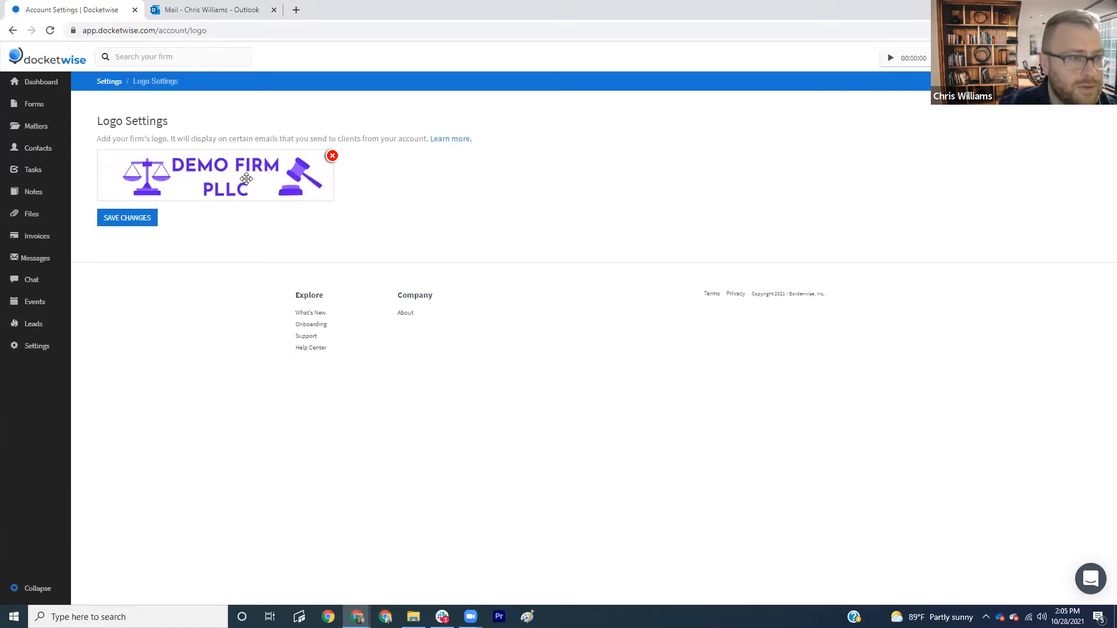
pyautogui.scroll(-3, 247, 179)
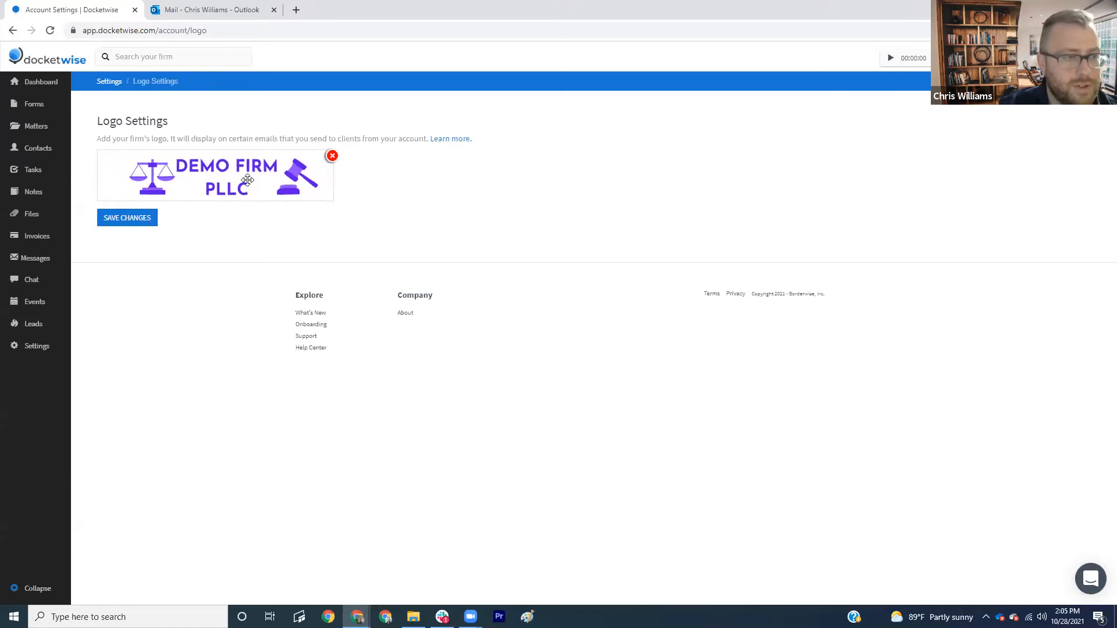
pyautogui.scroll(2, 256, 188)
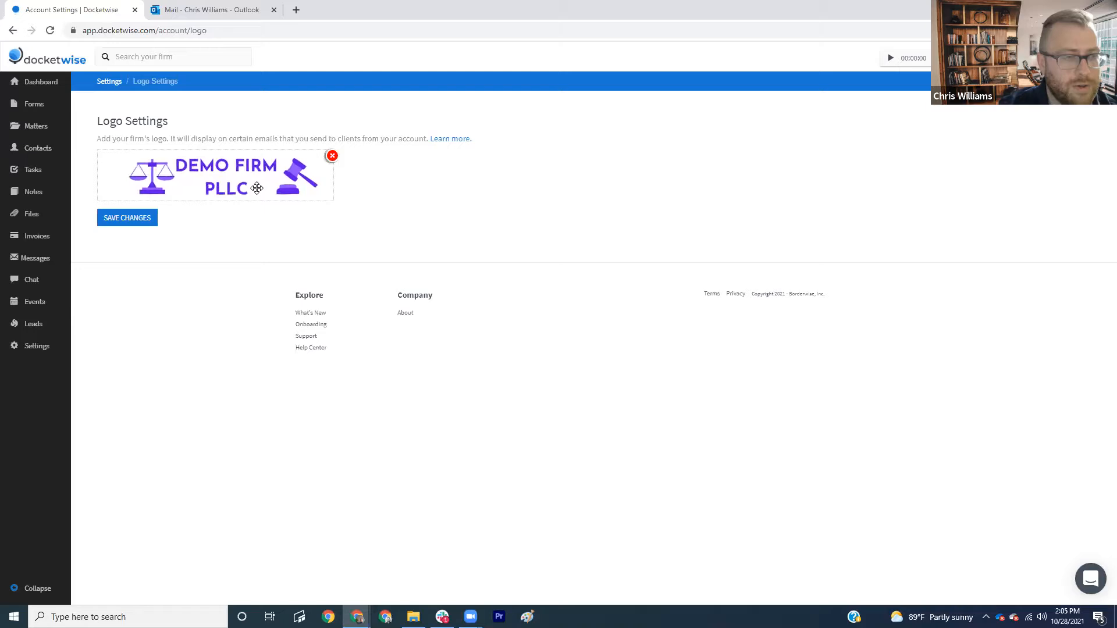
pyautogui.scroll(2, 253, 187)
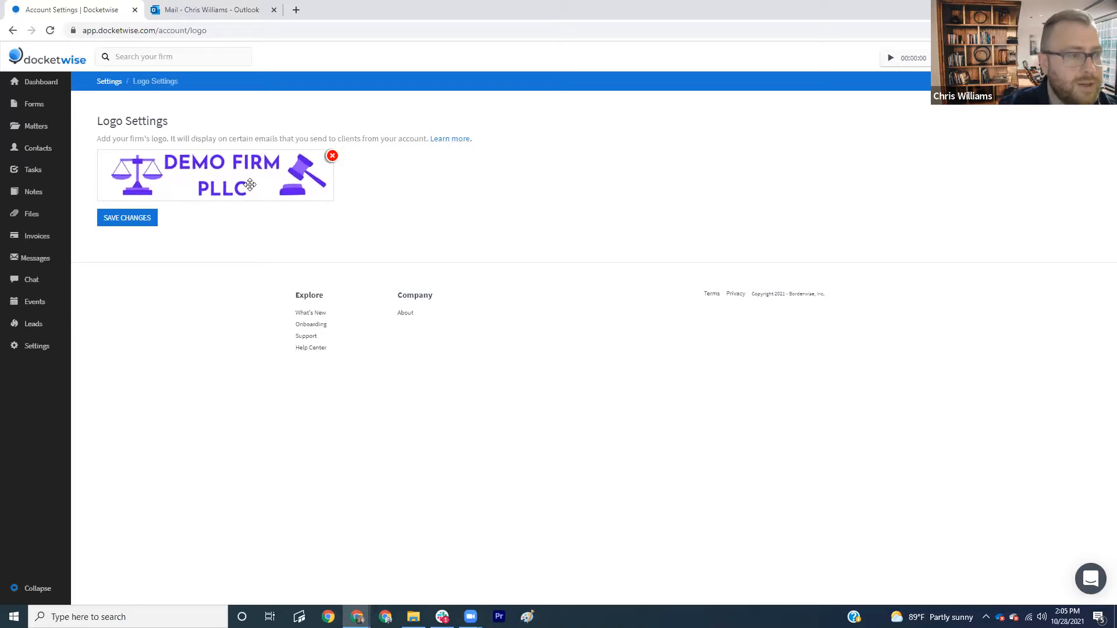
pyautogui.scroll(1, 247, 180)
pyautogui.scroll(2, 221, 163)
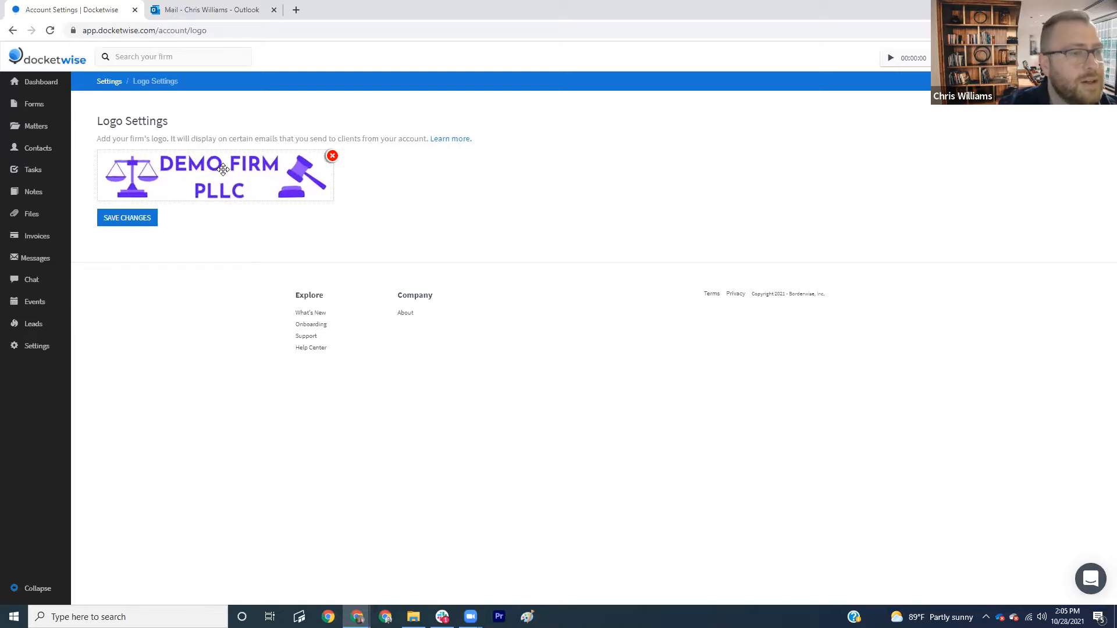
pyautogui.moveTo(223, 170); pyautogui.dragTo(221, 169)
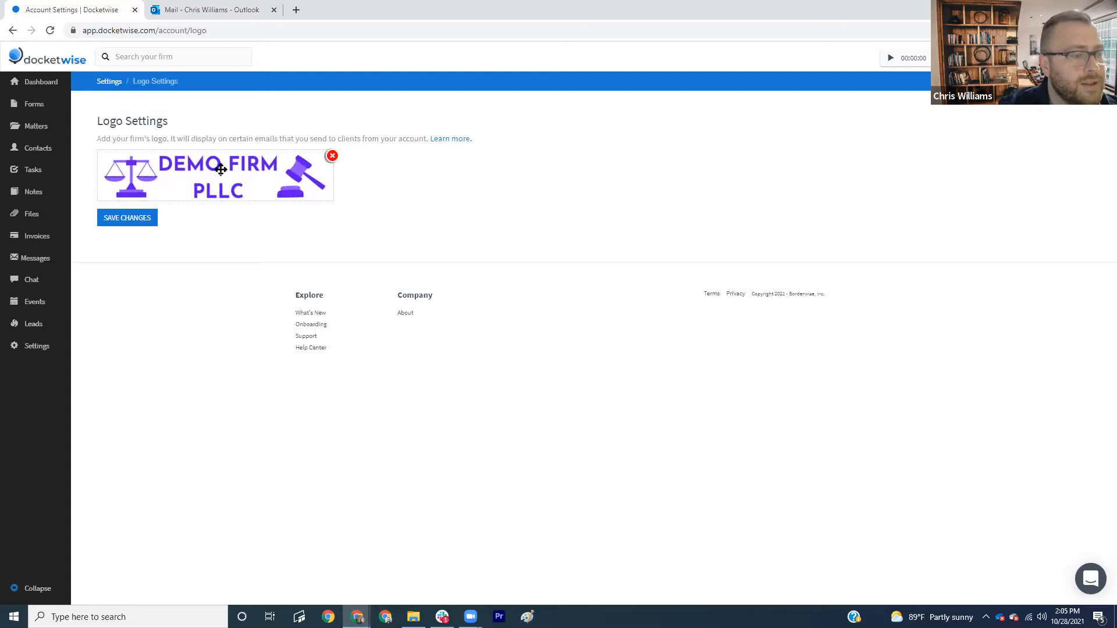
pyautogui.click(150, 220)
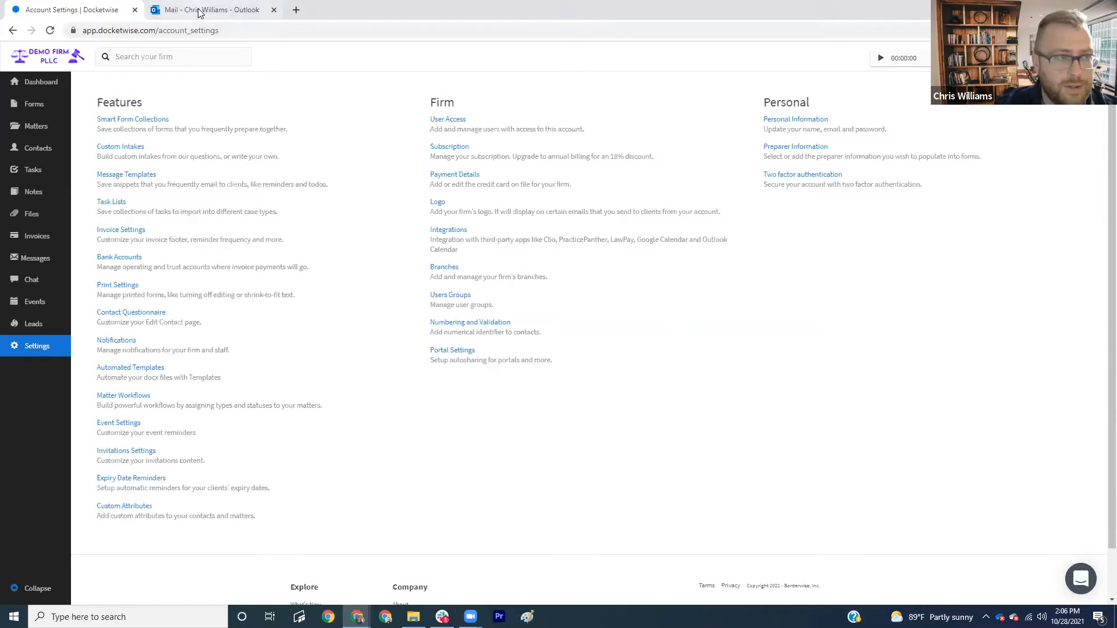
pyautogui.hotkey('ctrl', 'Tab')
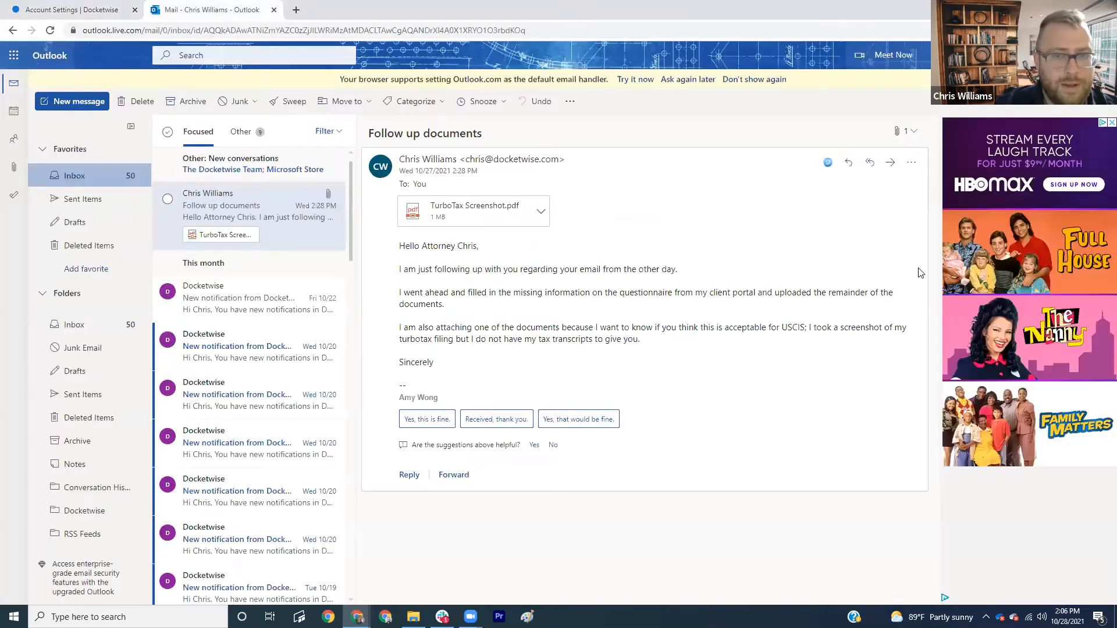
# - Save the Follow up documents email and TurboTax Screenshot.pdf to the client's AOS matter via the Docketwise add-in
pyautogui.click(825, 167)
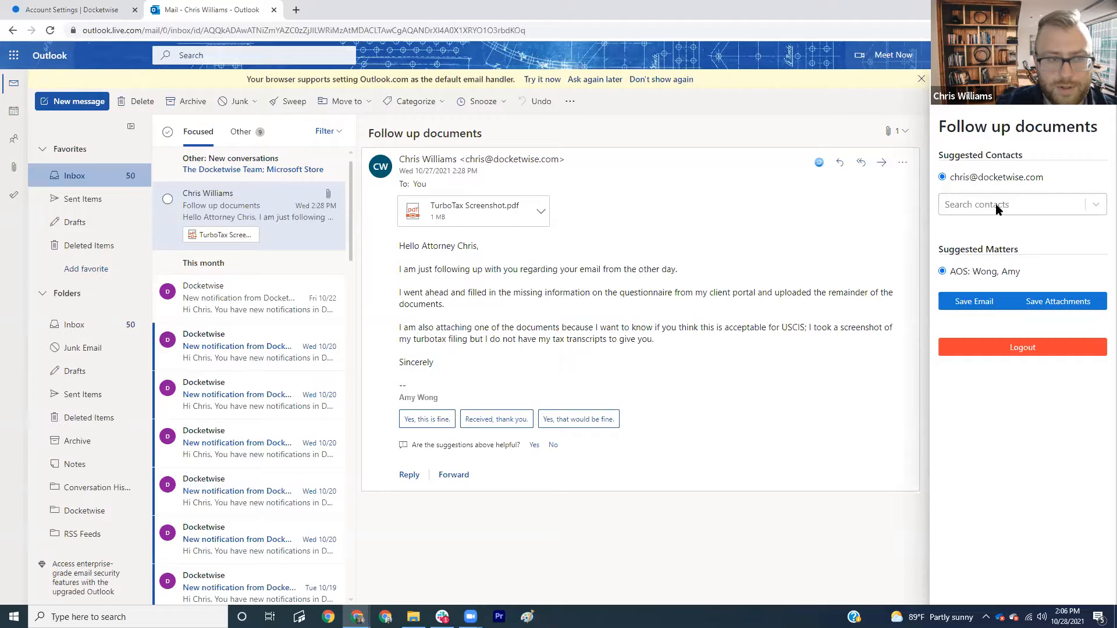
pyautogui.click(985, 305)
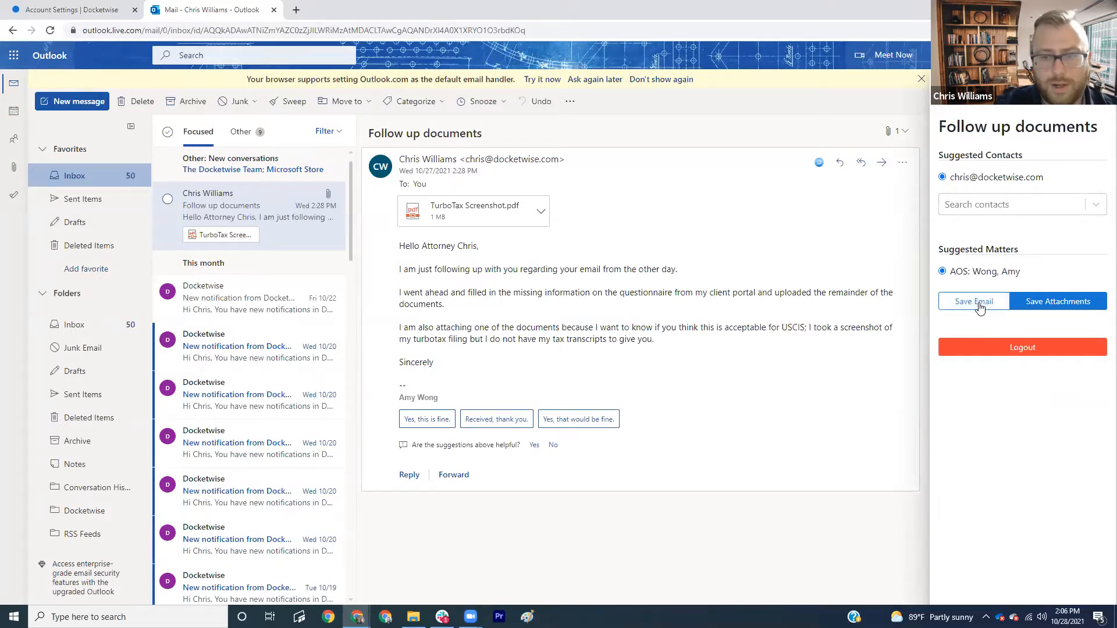
pyautogui.click(980, 307)
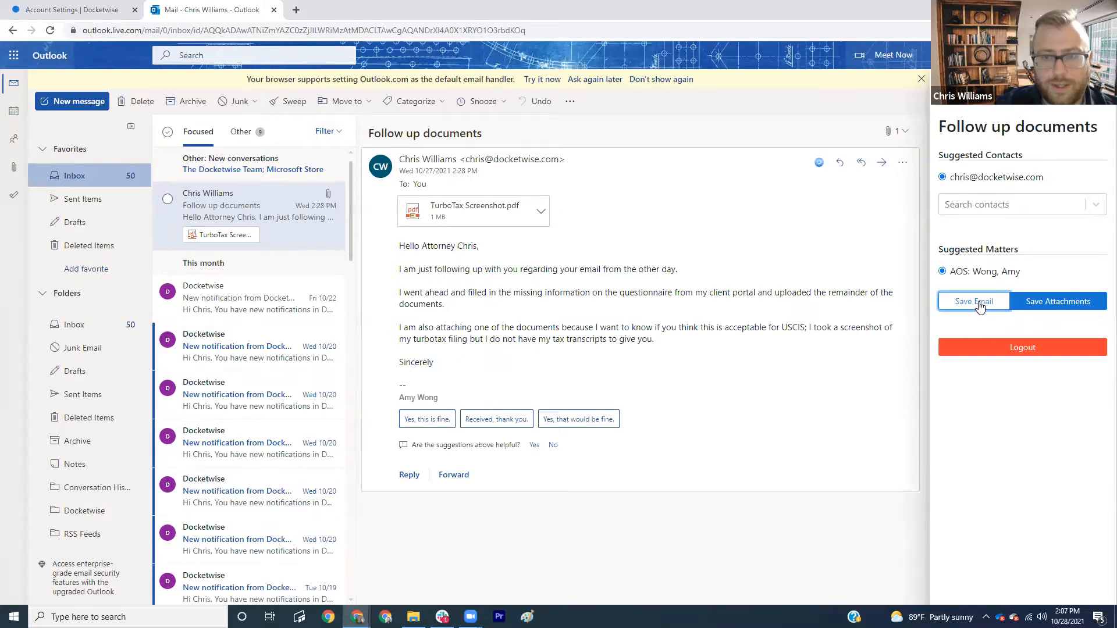
pyautogui.click(1046, 309)
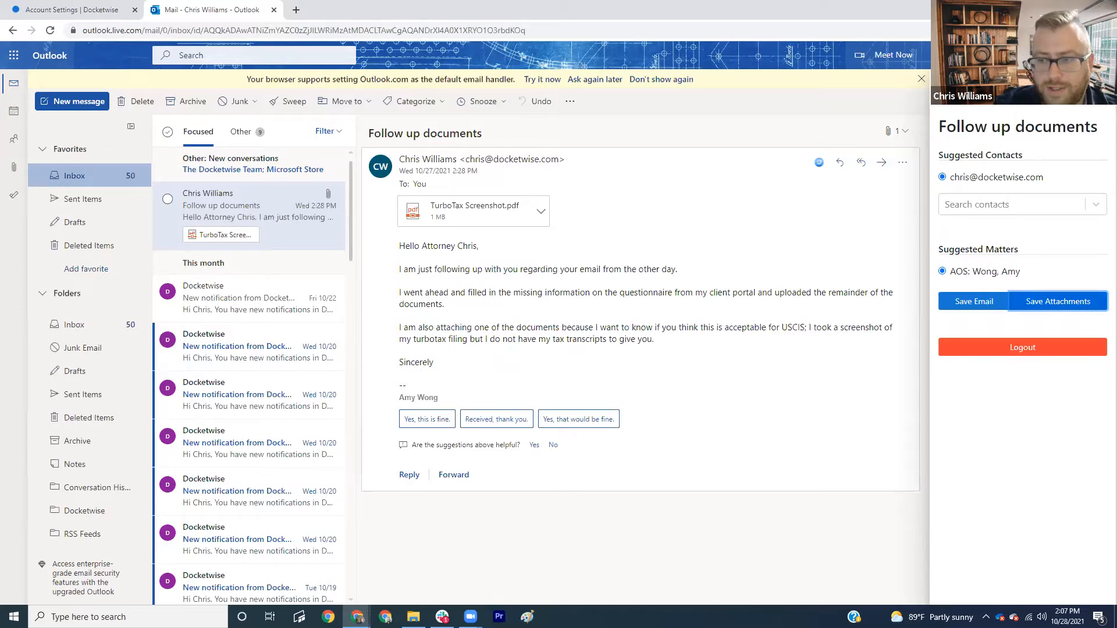
pyautogui.click(81, 12)
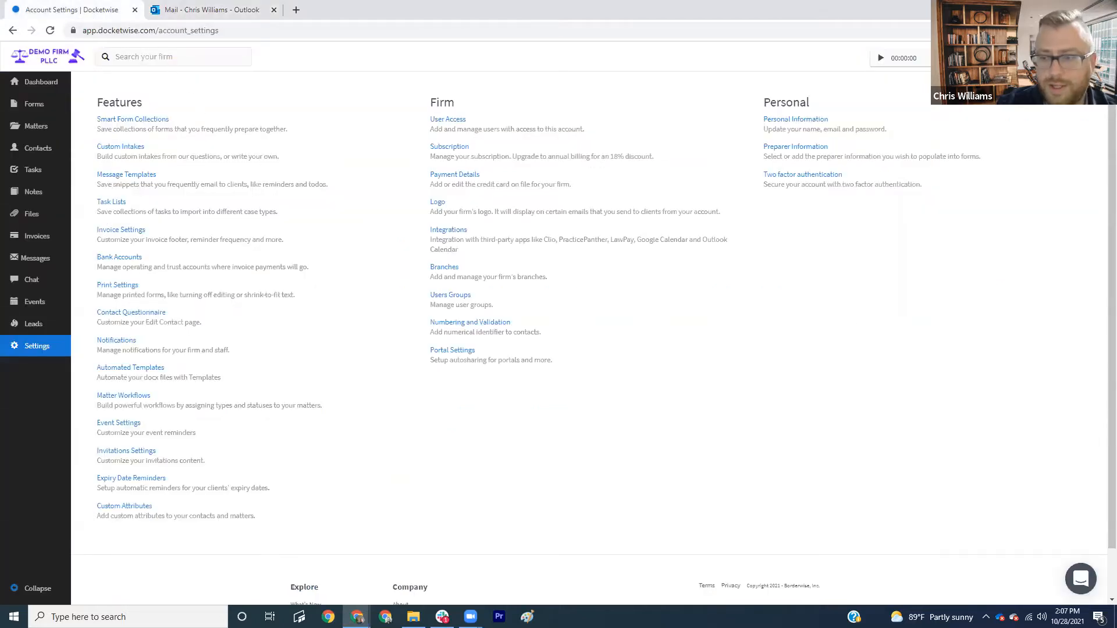
# - Verify the imported email and TurboTax screenshot on the AOS matter's Files and Messages tabs, then return to Dashboard
pyautogui.click(35, 260)
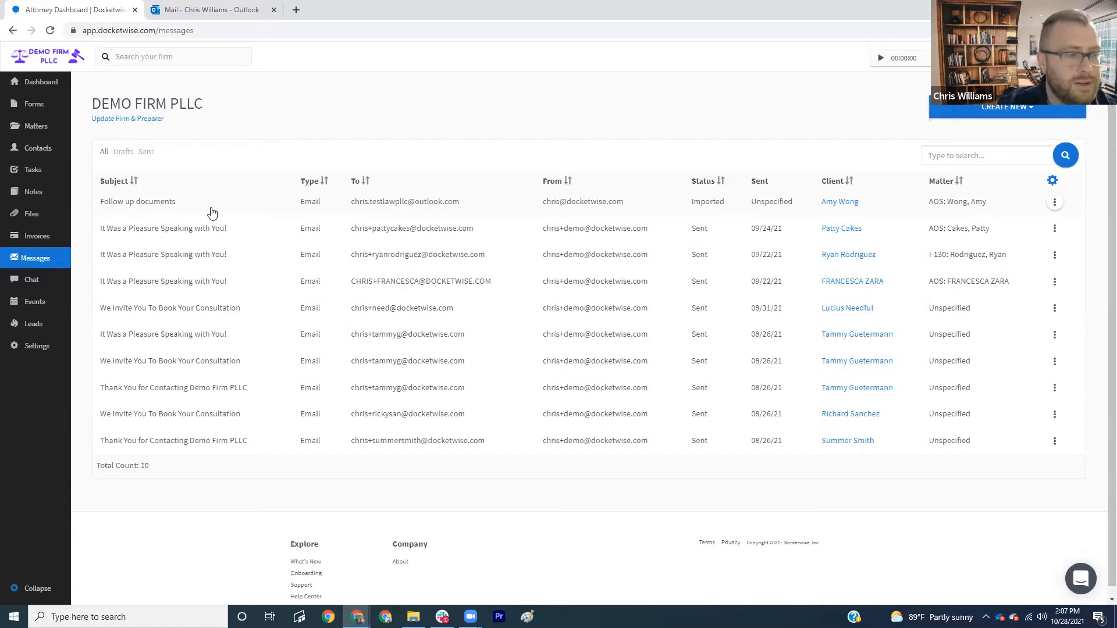
pyautogui.click(38, 218)
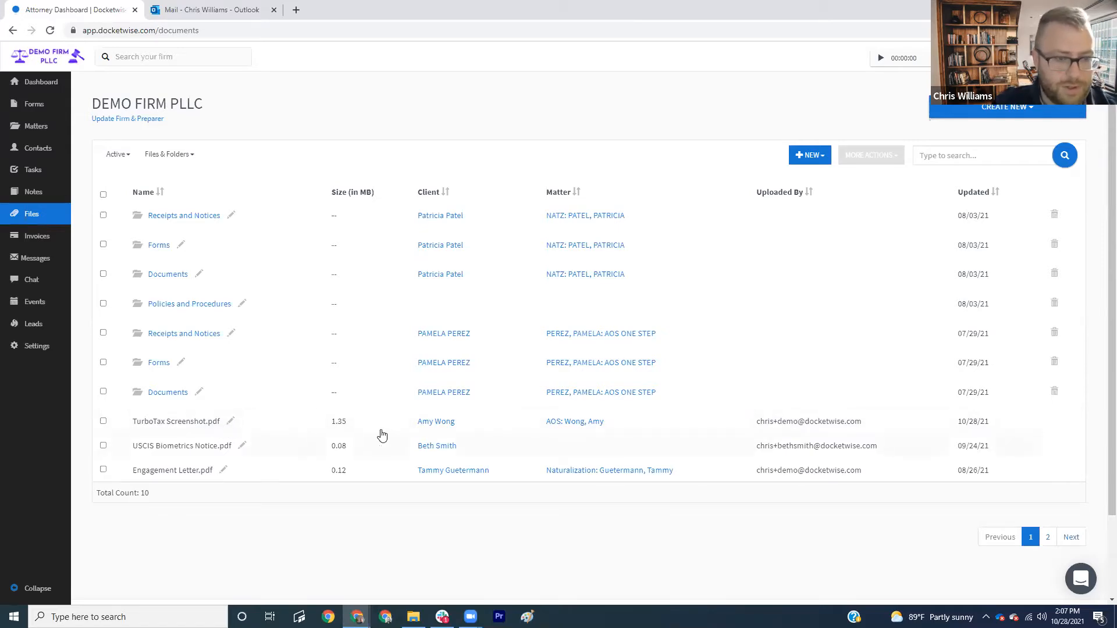
pyautogui.click(584, 425)
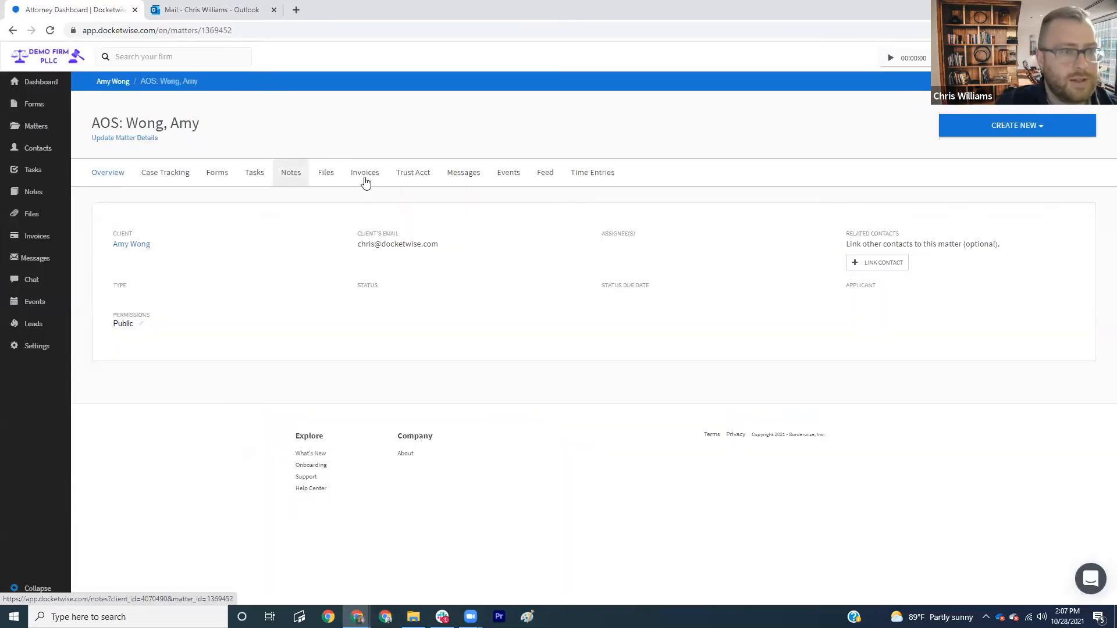
pyautogui.click(325, 175)
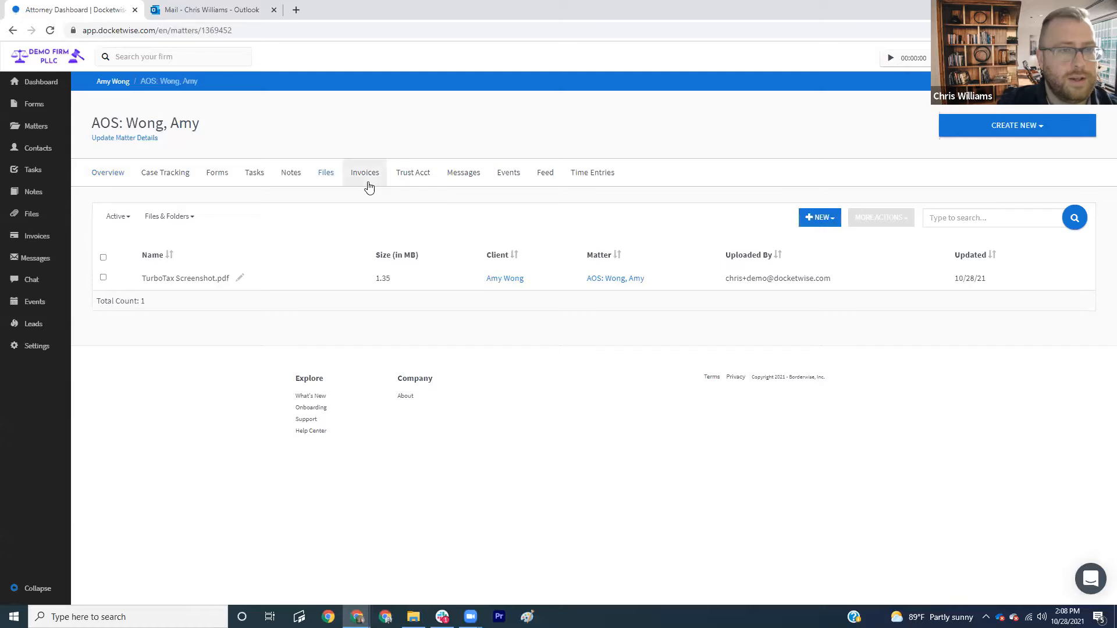
pyautogui.click(457, 173)
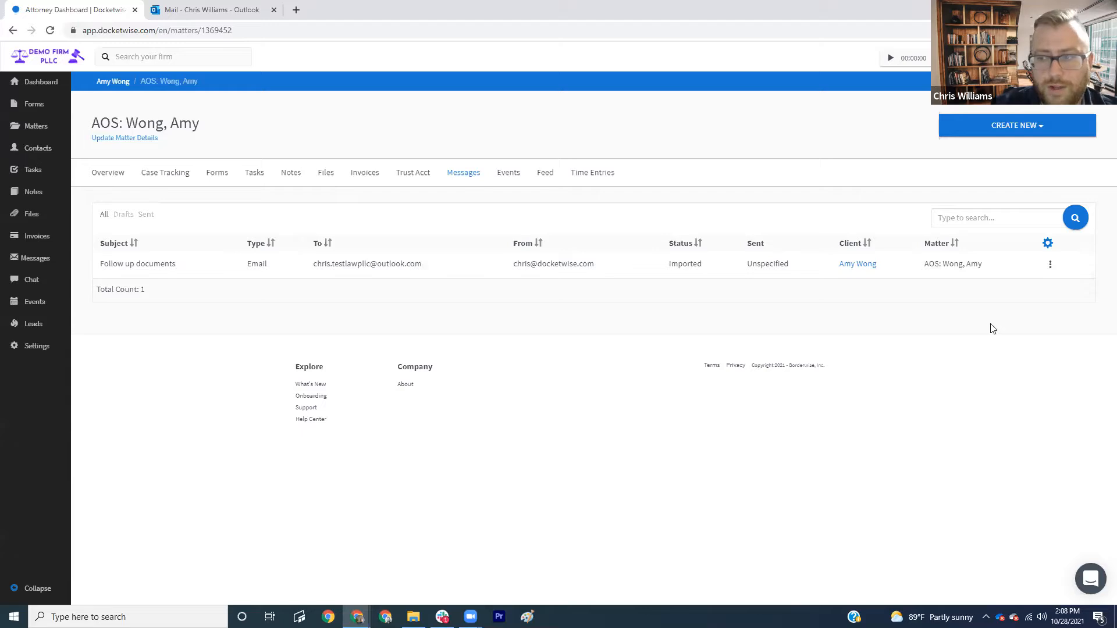
pyautogui.click(40, 82)
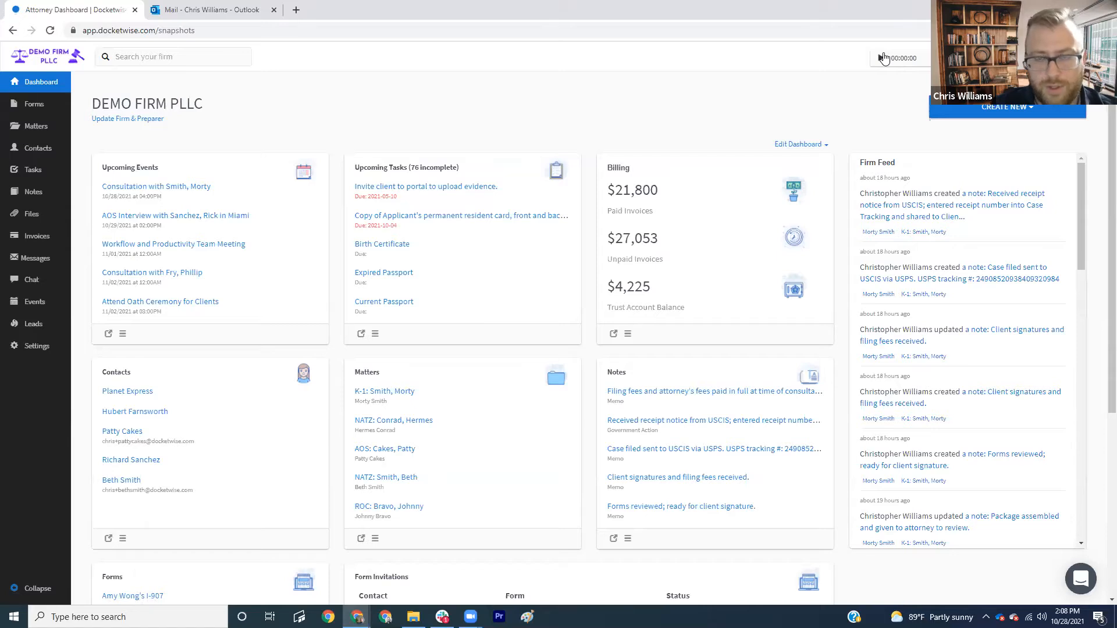
# - Start a new 0.8h time entry dated 10/27 described 'Travel to post office'
pyautogui.click(925, 58)
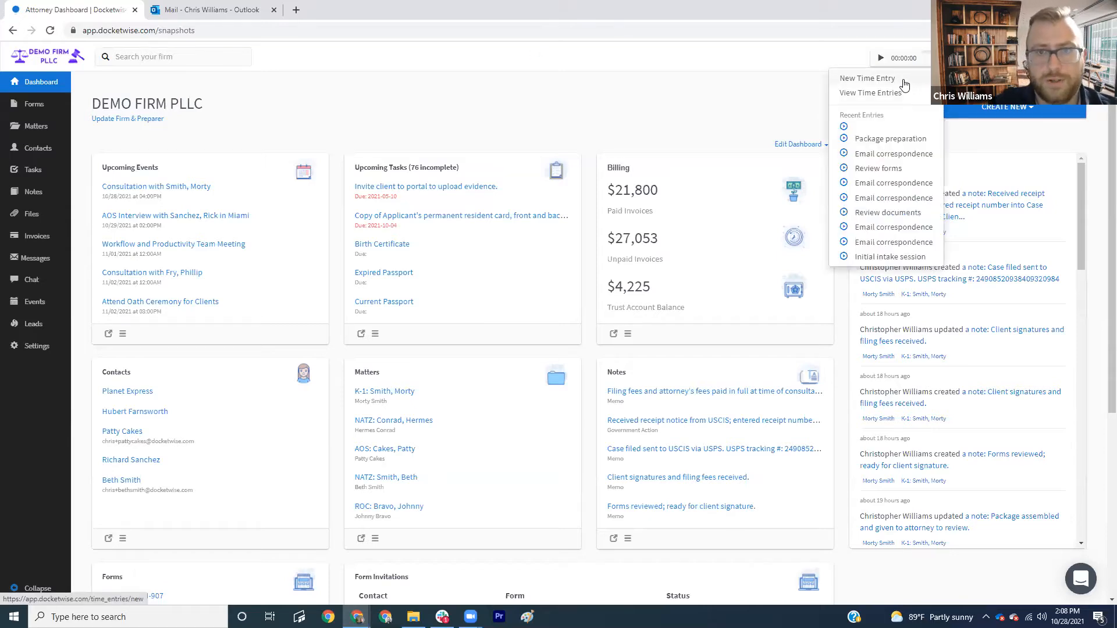
pyautogui.click(866, 79)
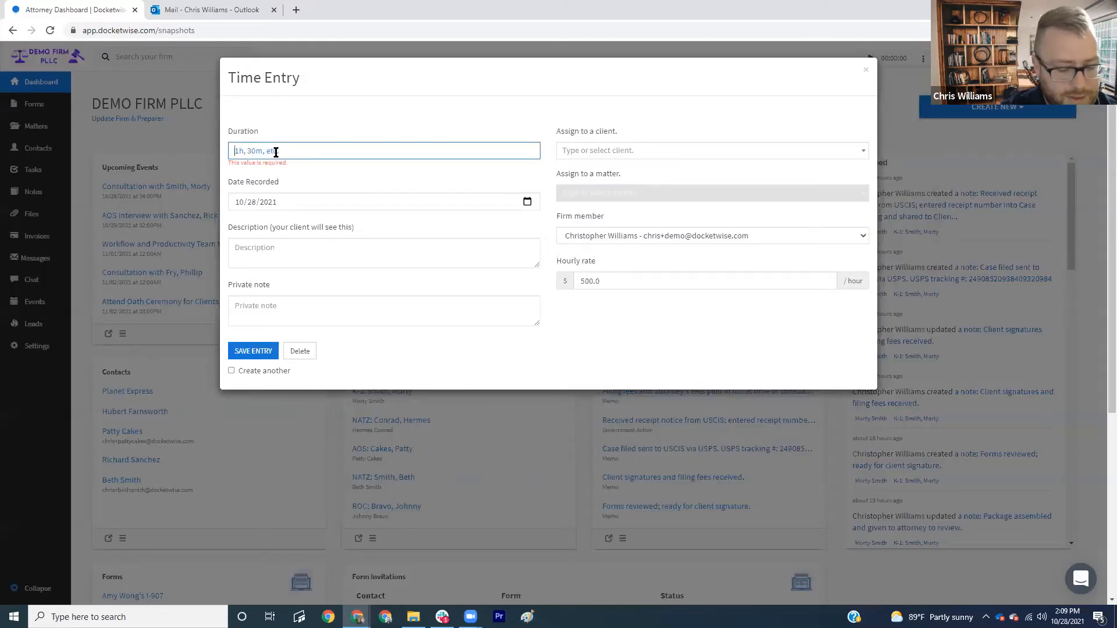
pyautogui.write('0.8')
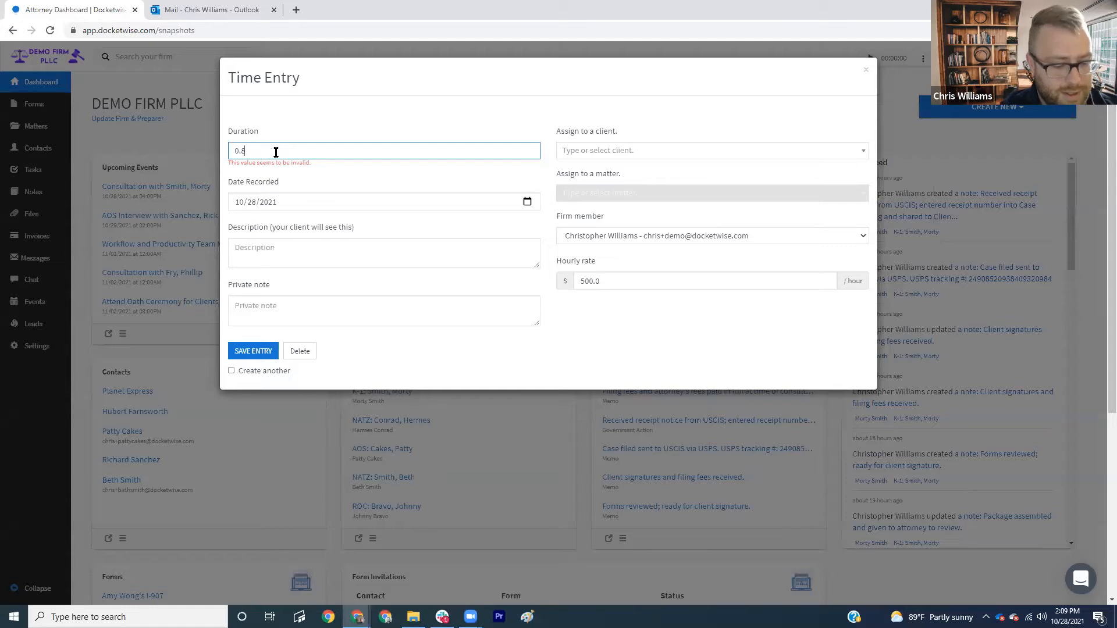
pyautogui.write('h')
pyautogui.click(527, 195)
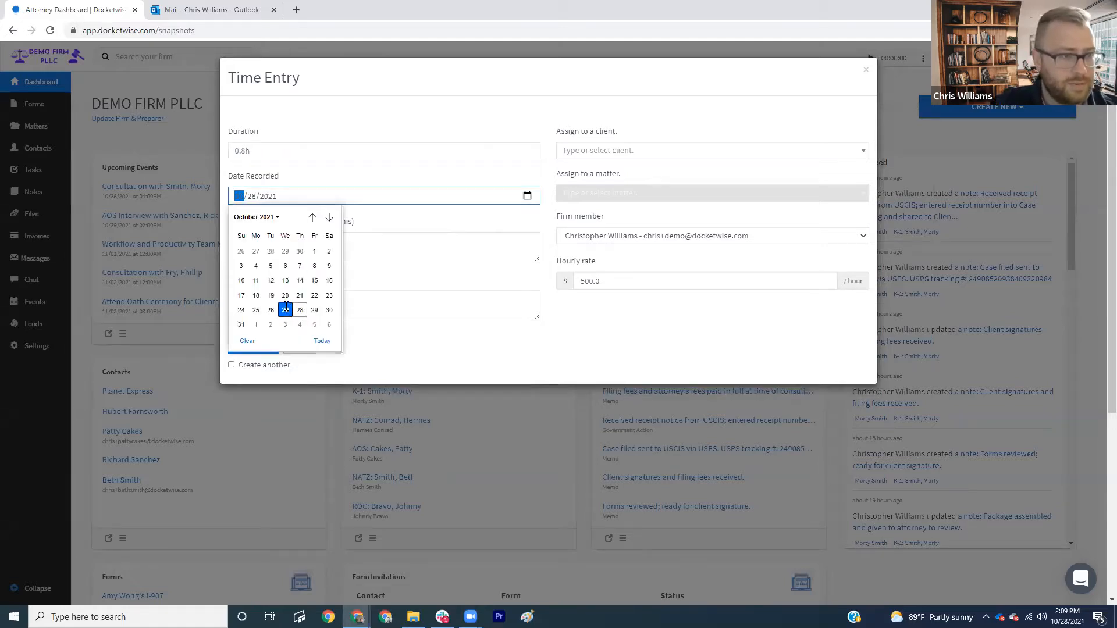
pyautogui.click(285, 309)
pyautogui.click(302, 248)
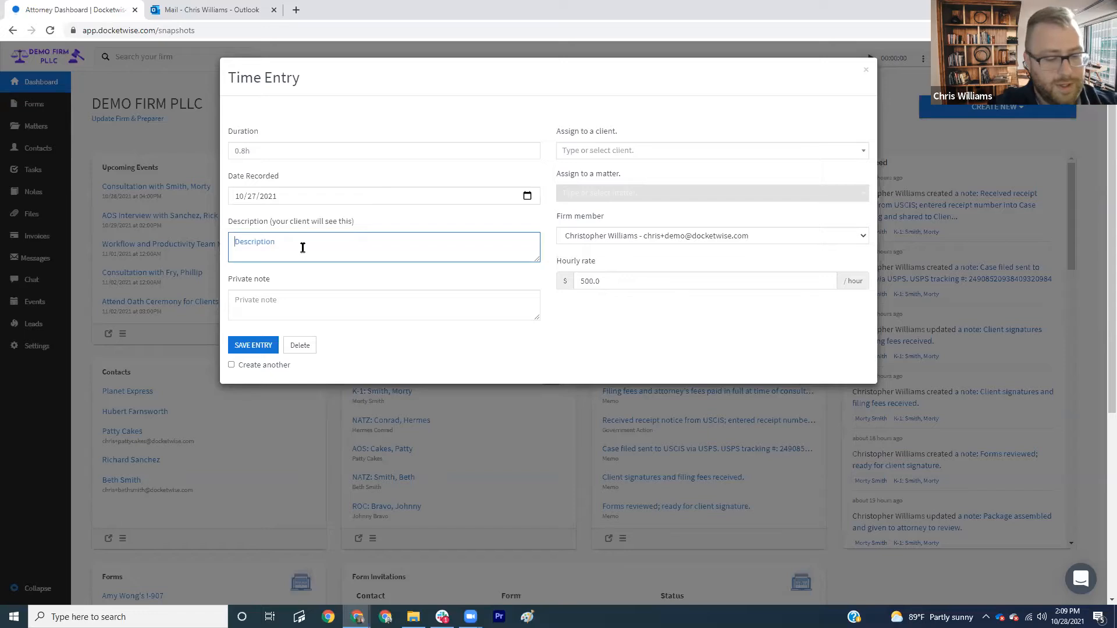
pyautogui.write('Travel to post')
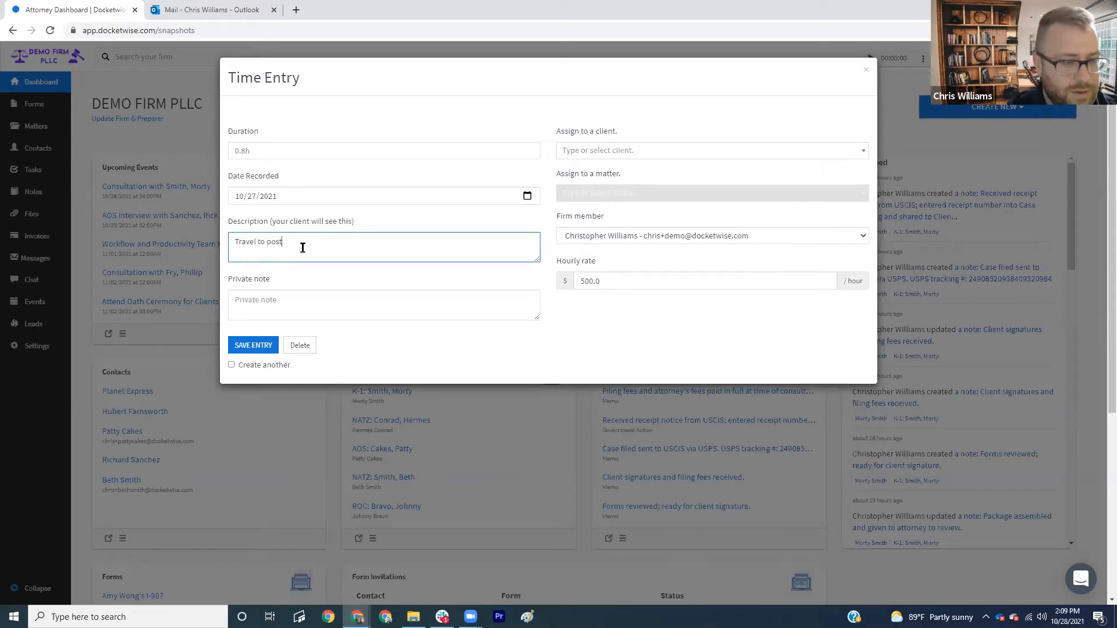
pyautogui.write(' office')
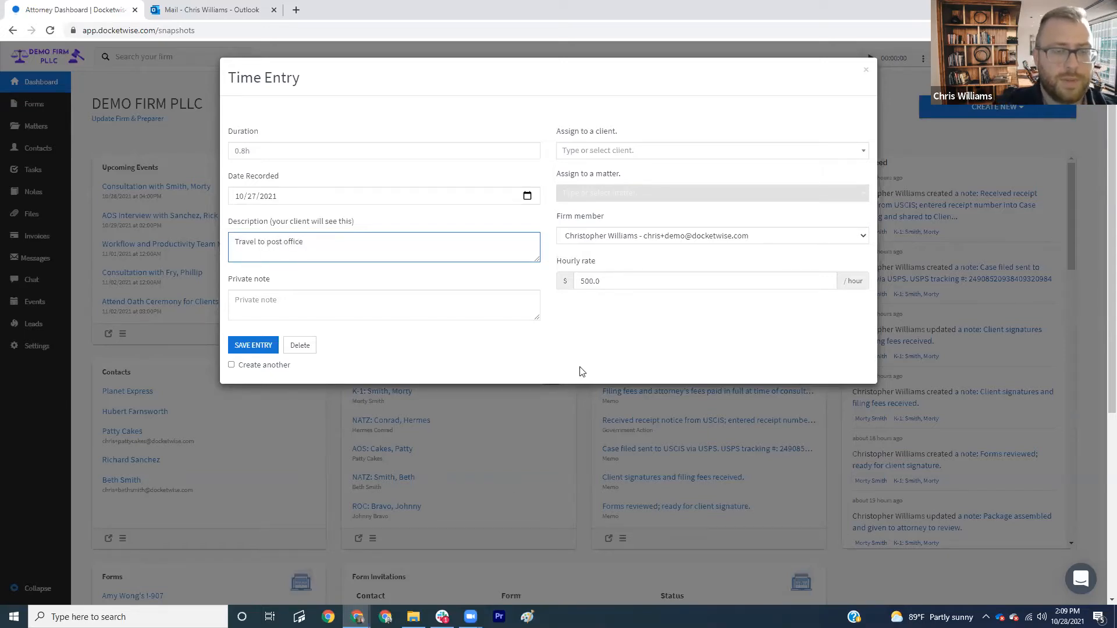
# - Assign the time entry to the client's NATZ matter and save it
pyautogui.click(646, 154)
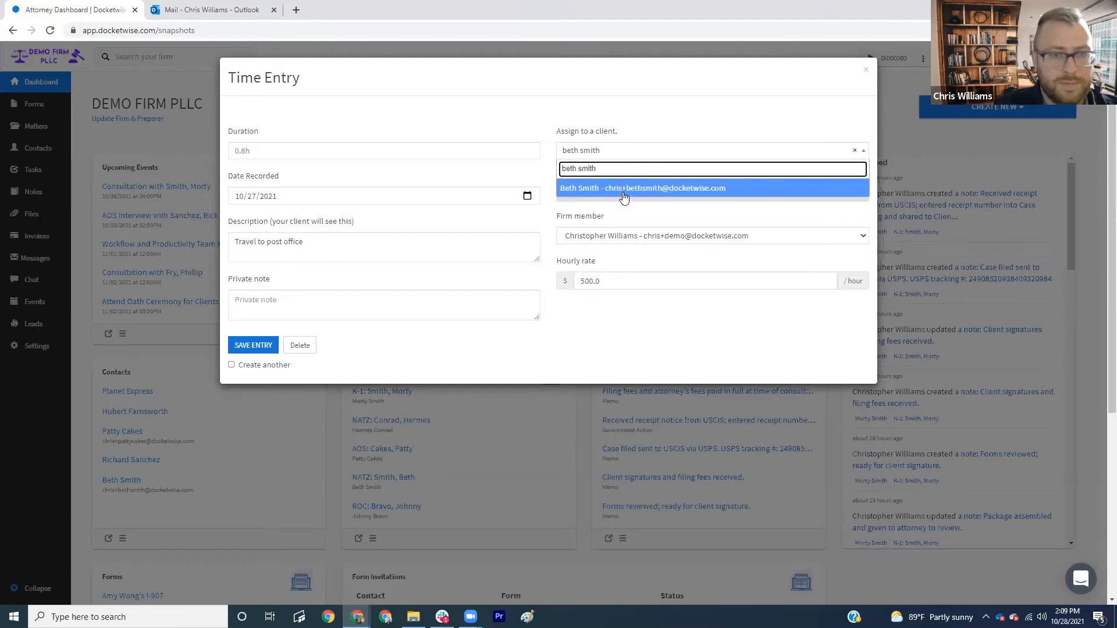
pyautogui.press('Return')
pyautogui.click(624, 198)
pyautogui.click(622, 255)
pyautogui.click(667, 333)
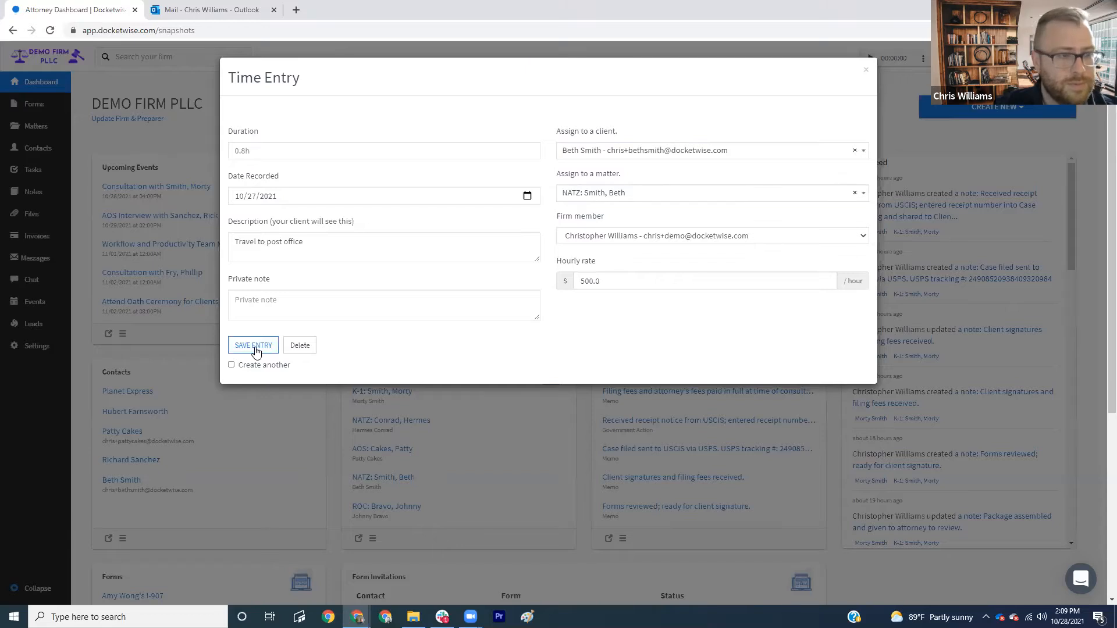
pyautogui.click(254, 347)
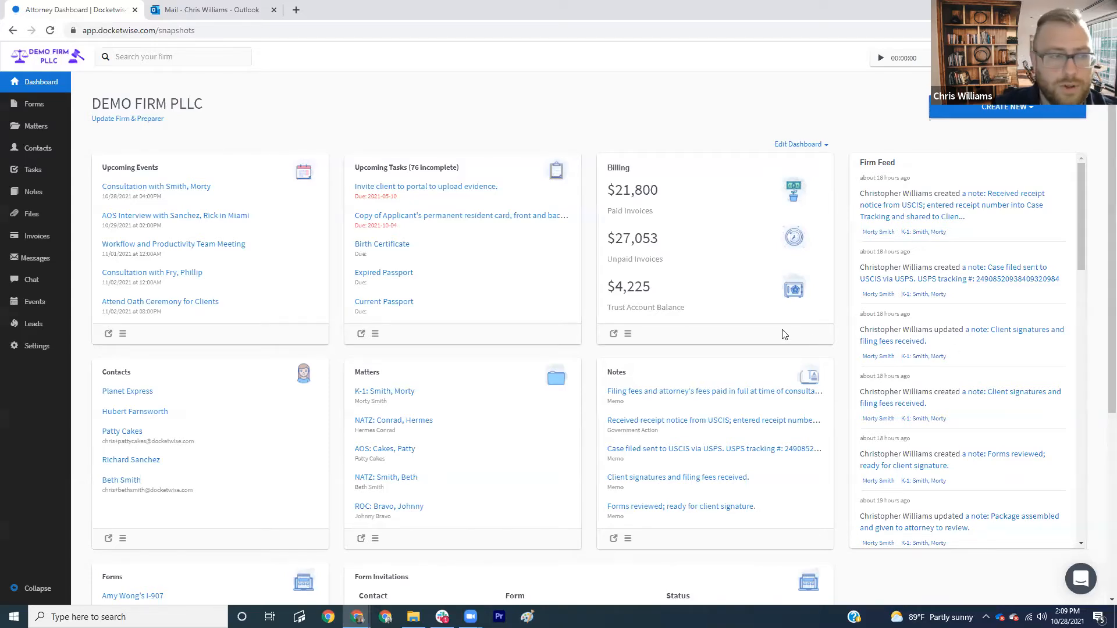
# - Create a new Bill invoice for the client's NATZ matter from the Invoices page
pyautogui.click(45, 240)
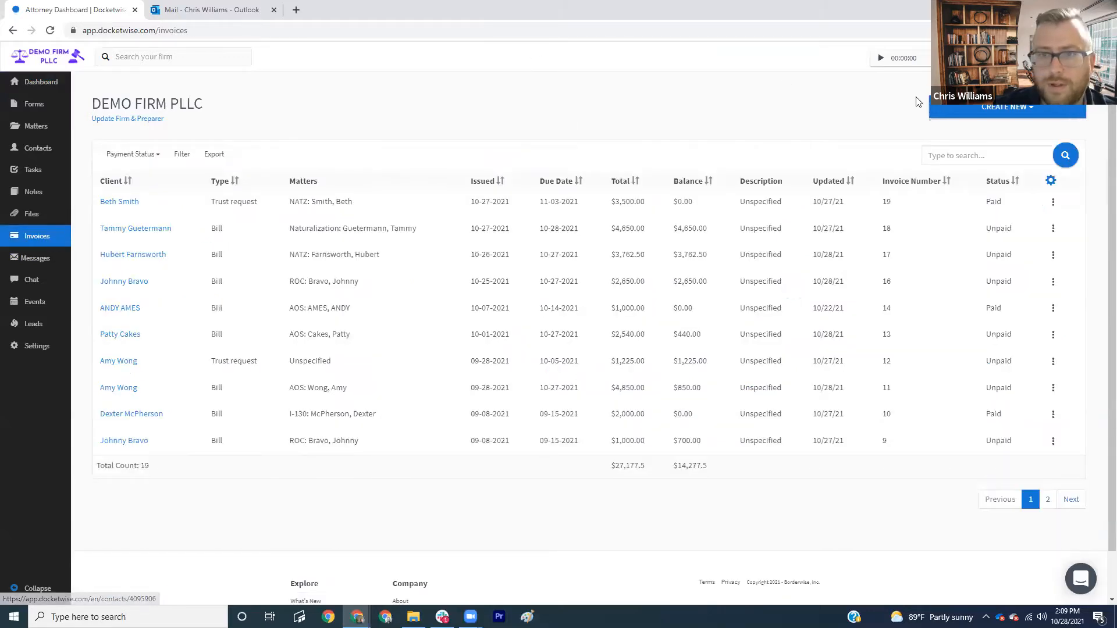
pyautogui.click(946, 111)
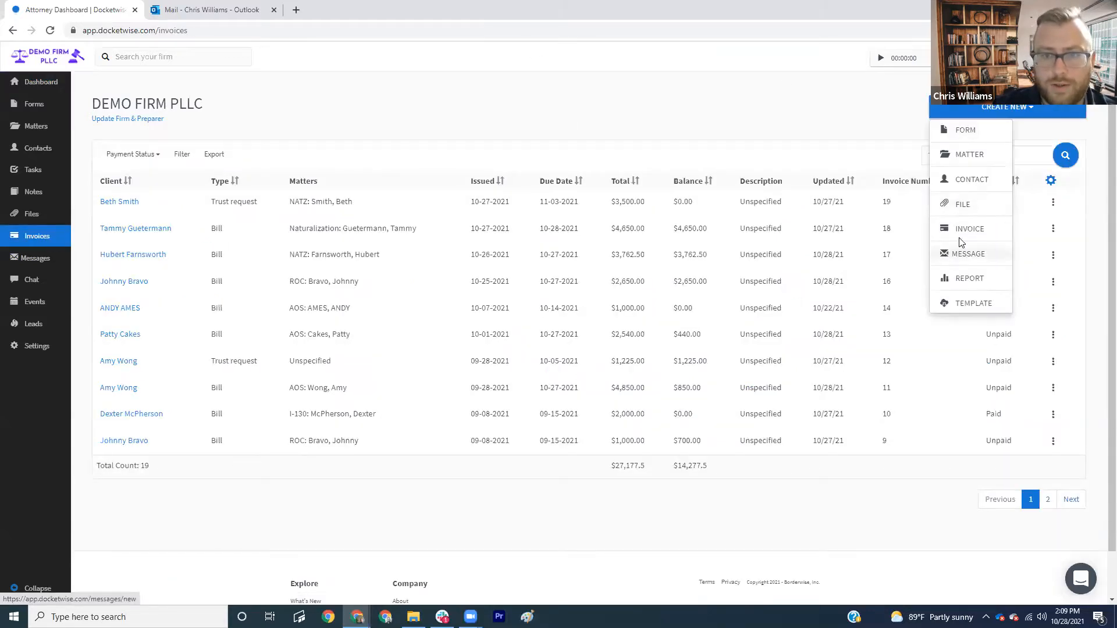
pyautogui.click(954, 239)
pyautogui.click(334, 310)
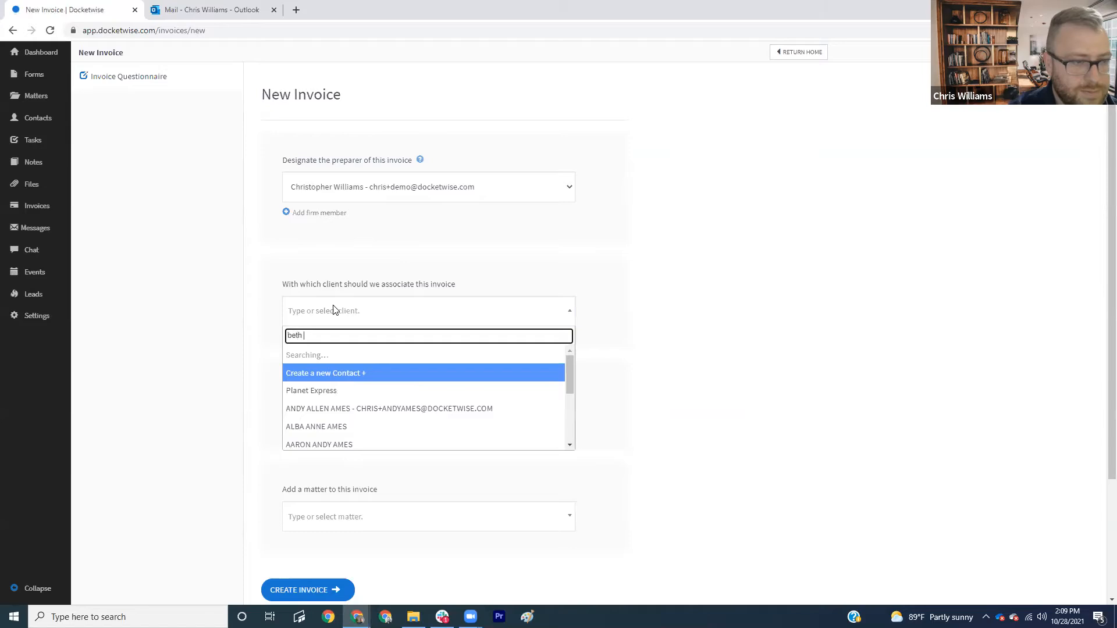
pyautogui.click(334, 360)
pyautogui.scroll(-3, 416, 349)
pyautogui.click(381, 362)
pyautogui.click(362, 427)
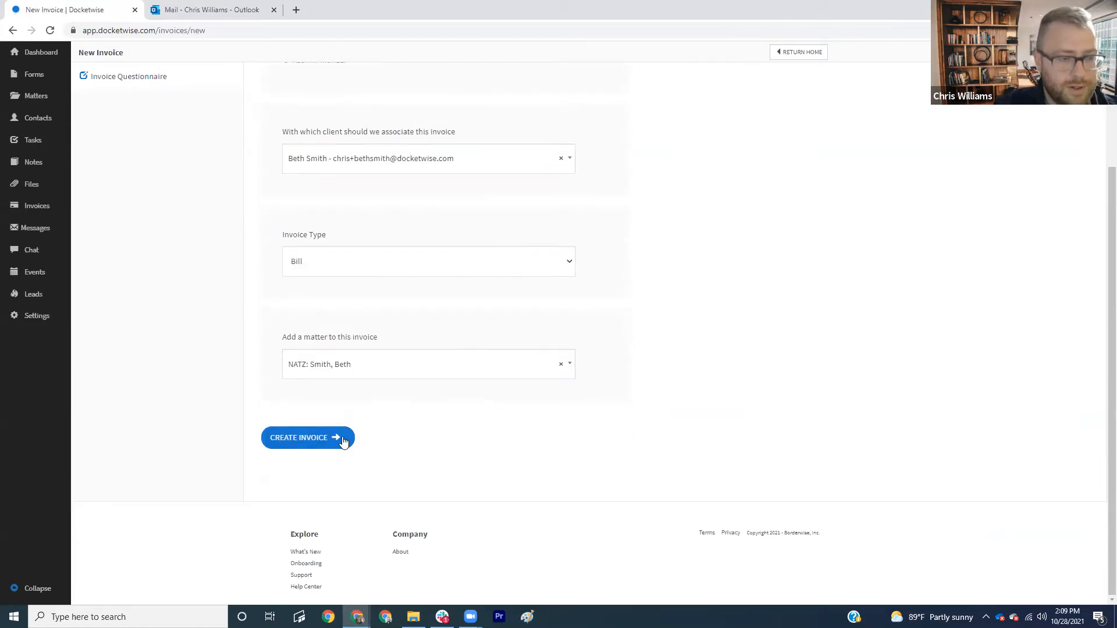
pyautogui.click(321, 439)
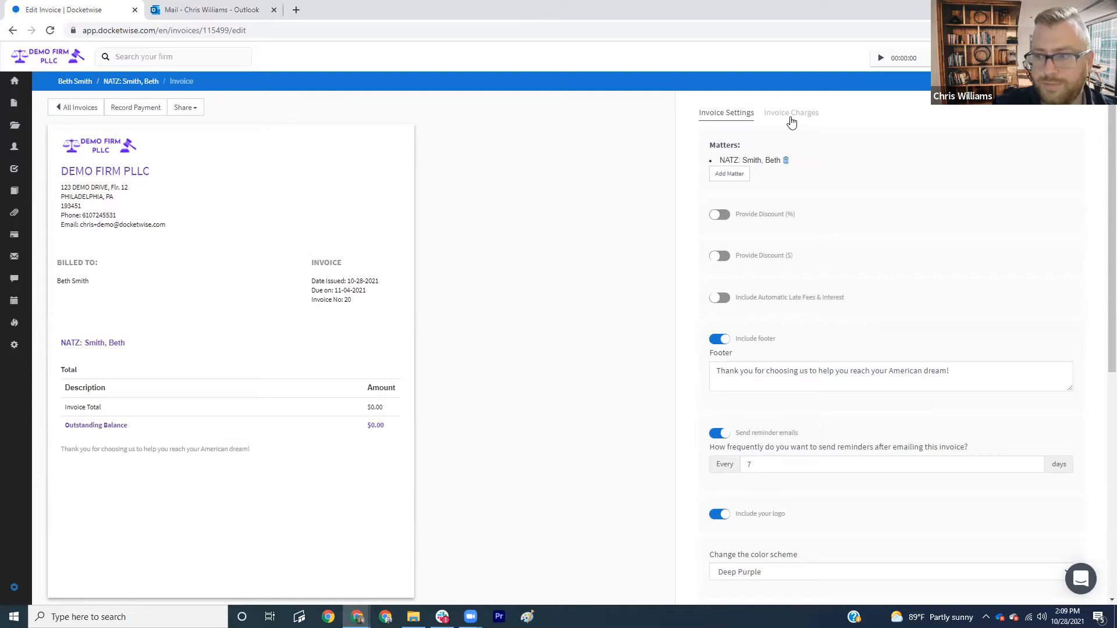
# - Import all ten unbilled time entries ($650, $100, $90, $510, $850, $60, $90, $90, $450, $400) as invoice charges
pyautogui.click(791, 120)
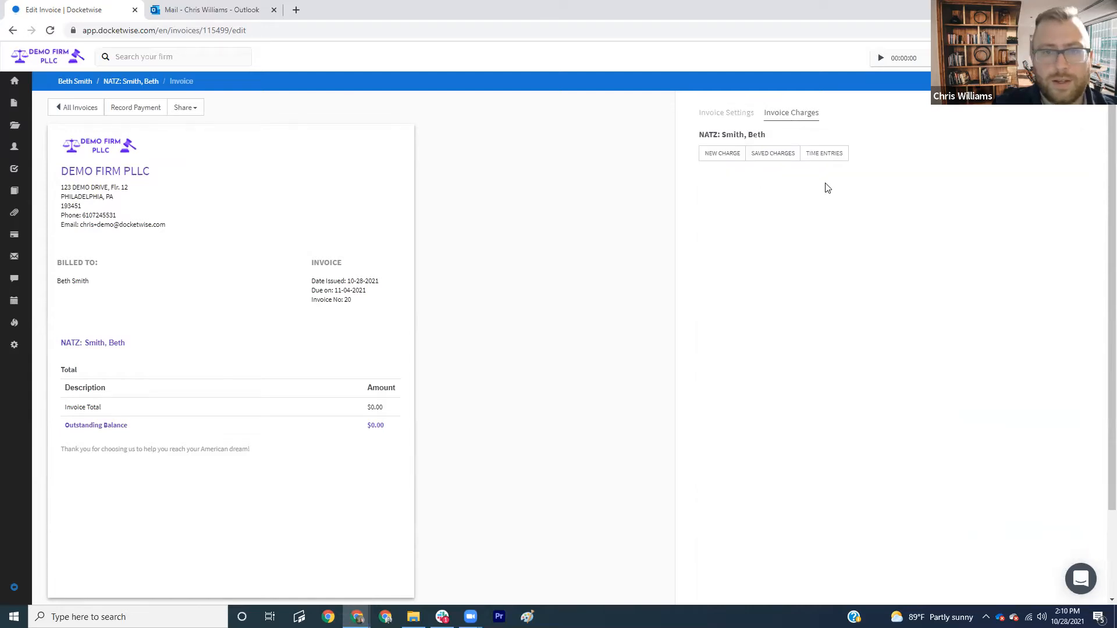
pyautogui.click(826, 156)
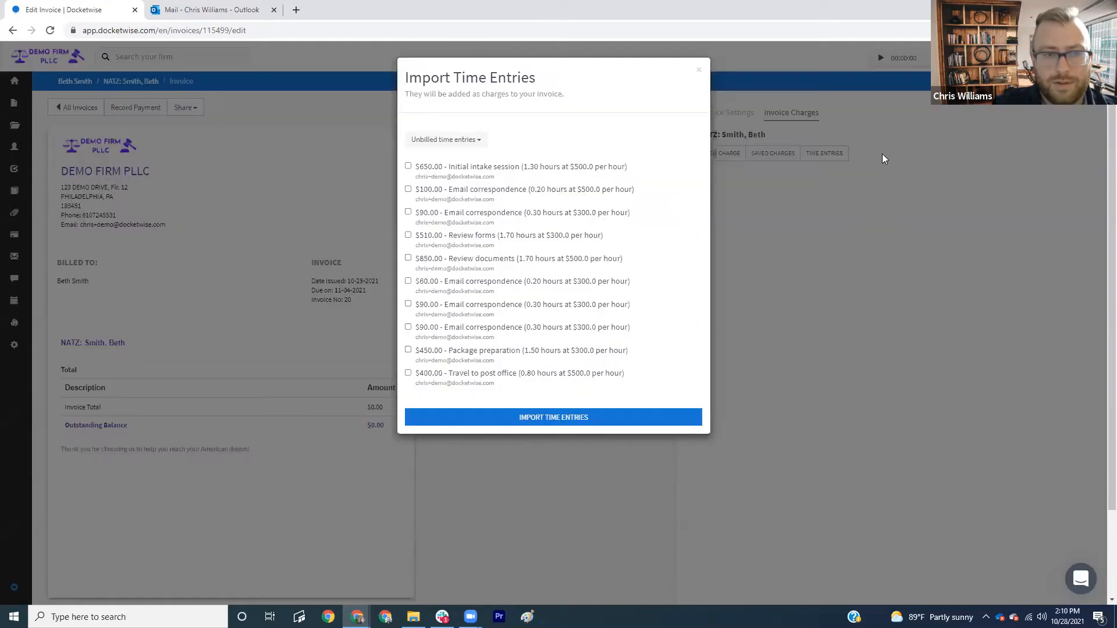
pyautogui.click(408, 169)
pyautogui.click(408, 190)
pyautogui.click(408, 213)
pyautogui.click(408, 235)
pyautogui.click(408, 258)
pyautogui.click(408, 282)
pyautogui.click(409, 320)
pyautogui.click(408, 328)
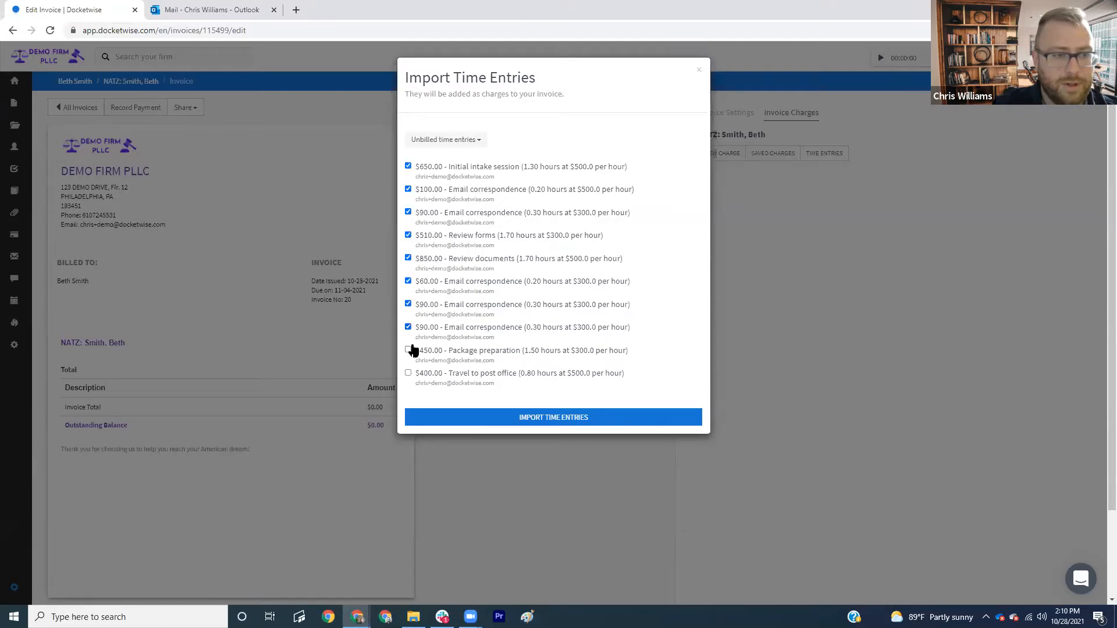
pyautogui.click(409, 350)
pyautogui.click(409, 373)
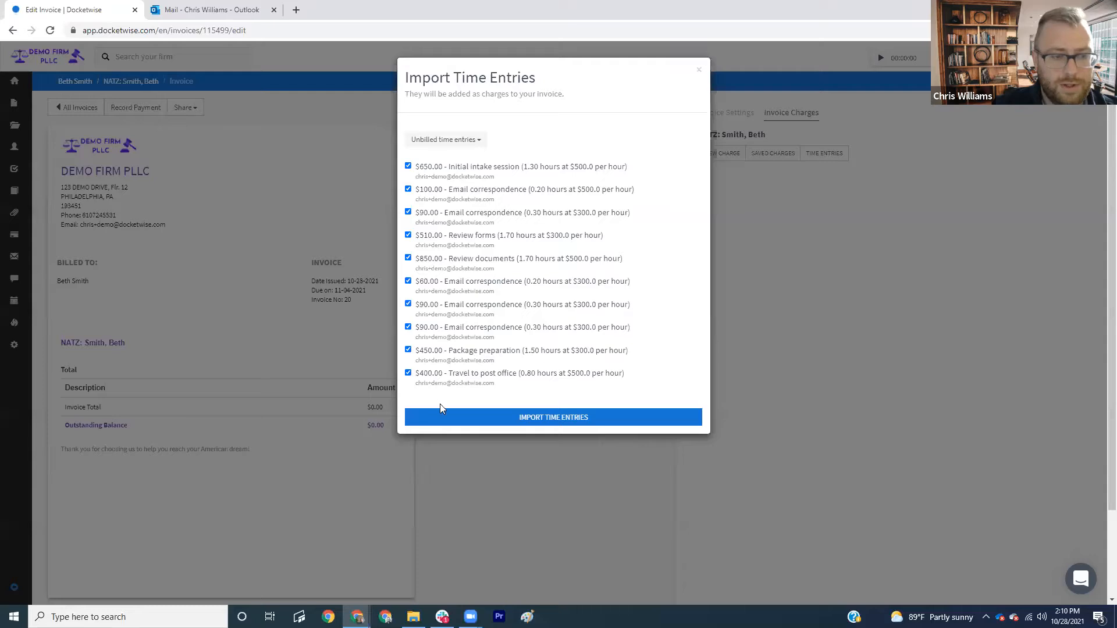
pyautogui.click(463, 426)
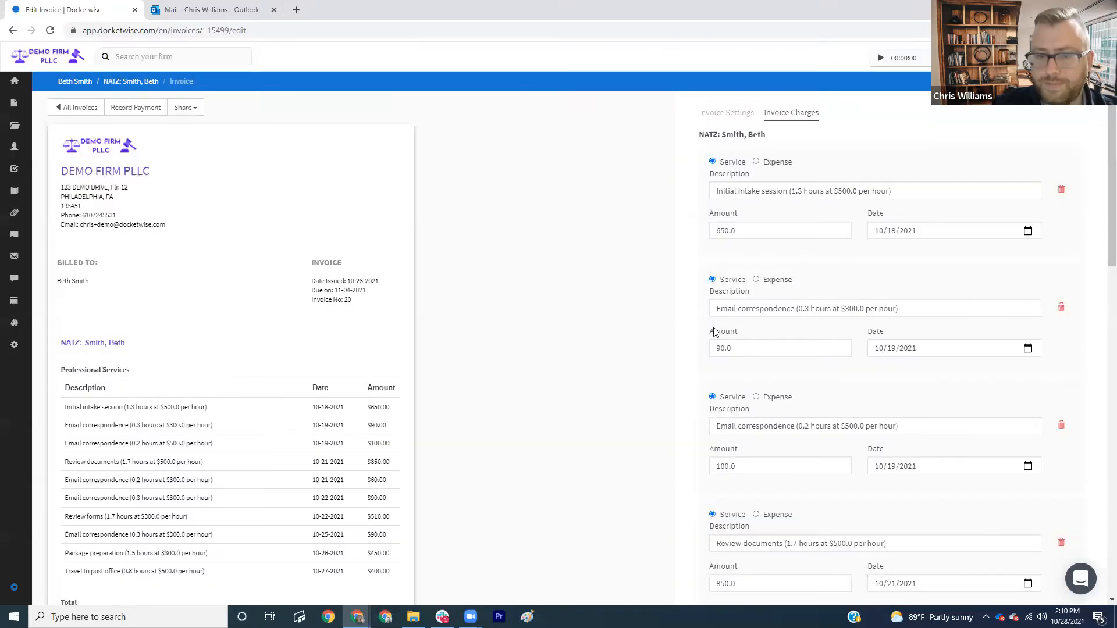
# - Review the invoice settings: footer, 7-day reminder emails and the Deep Purple scheme
pyautogui.click(717, 113)
pyautogui.scroll(-2, 556, 192)
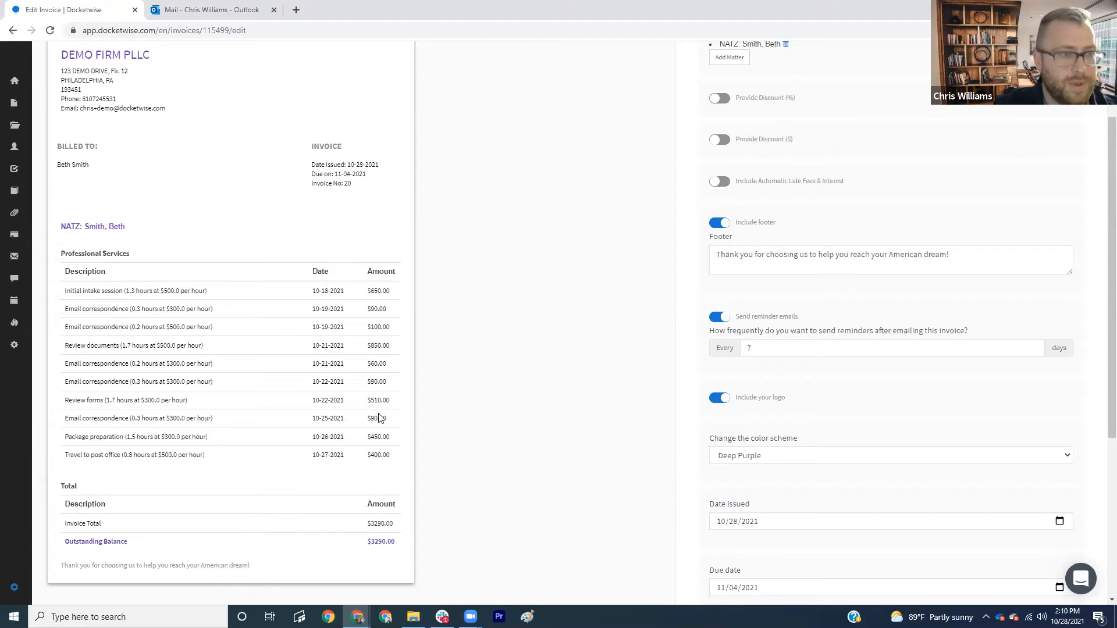
pyautogui.scroll(2, 419, 420)
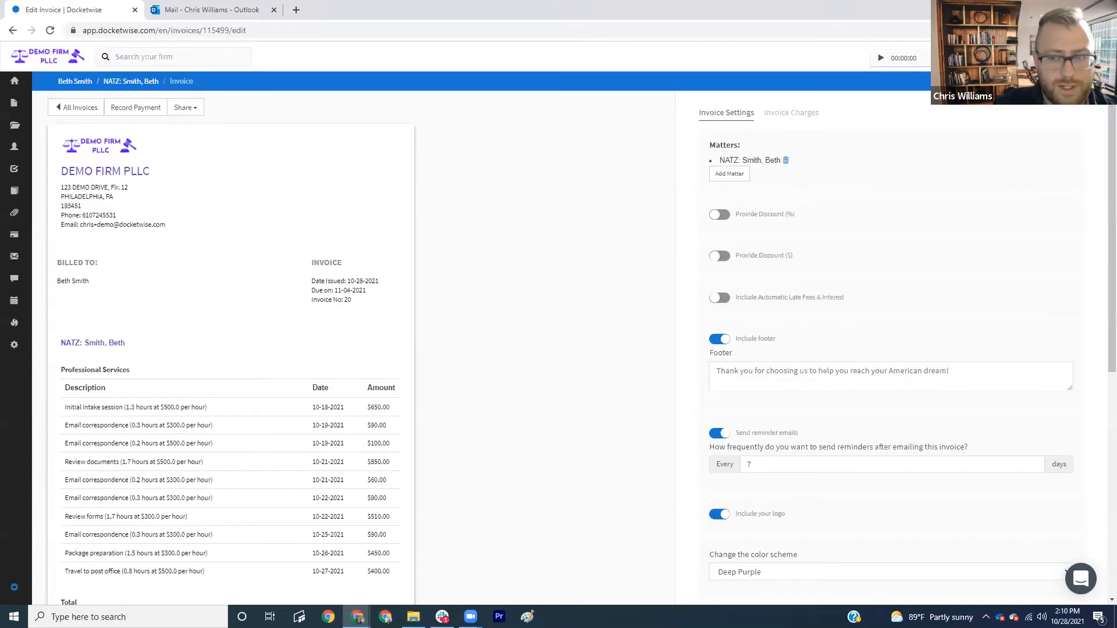
pyautogui.scroll(-3, 437, 294)
pyautogui.scroll(3, 428, 291)
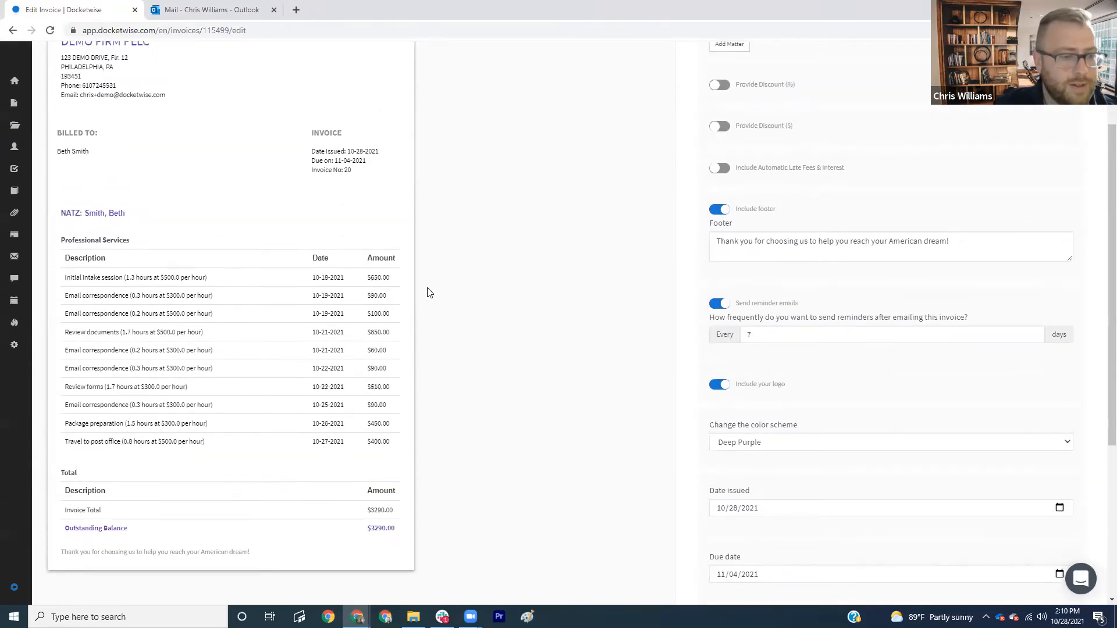
# - Record a 3290.0 trust-transfer payment from the matter's trust account into the Operating Account
pyautogui.click(139, 98)
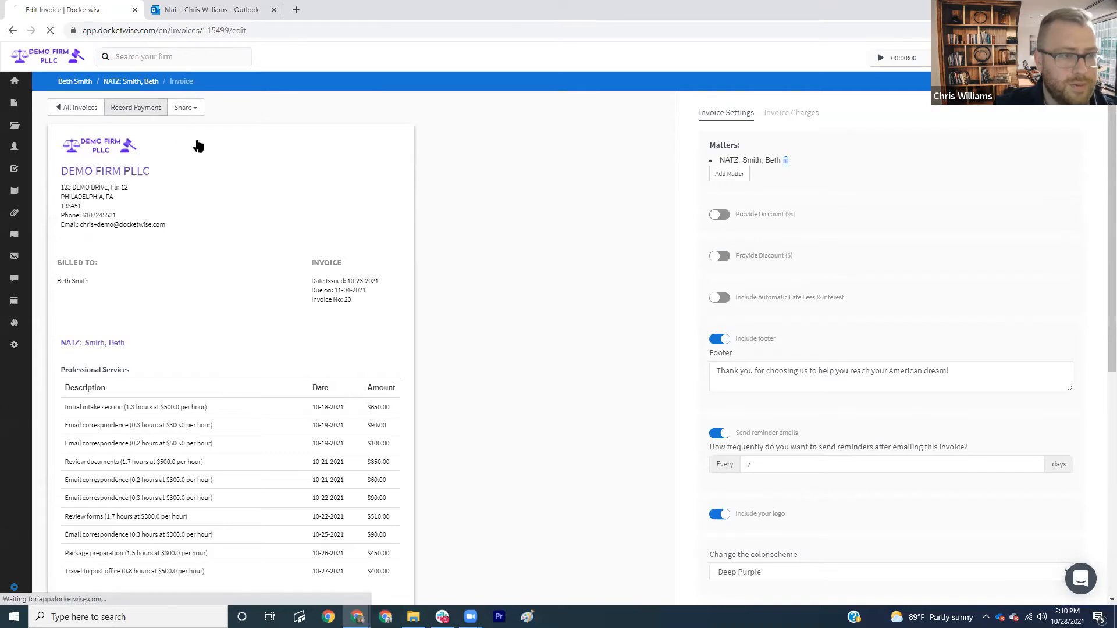
pyautogui.click(359, 294)
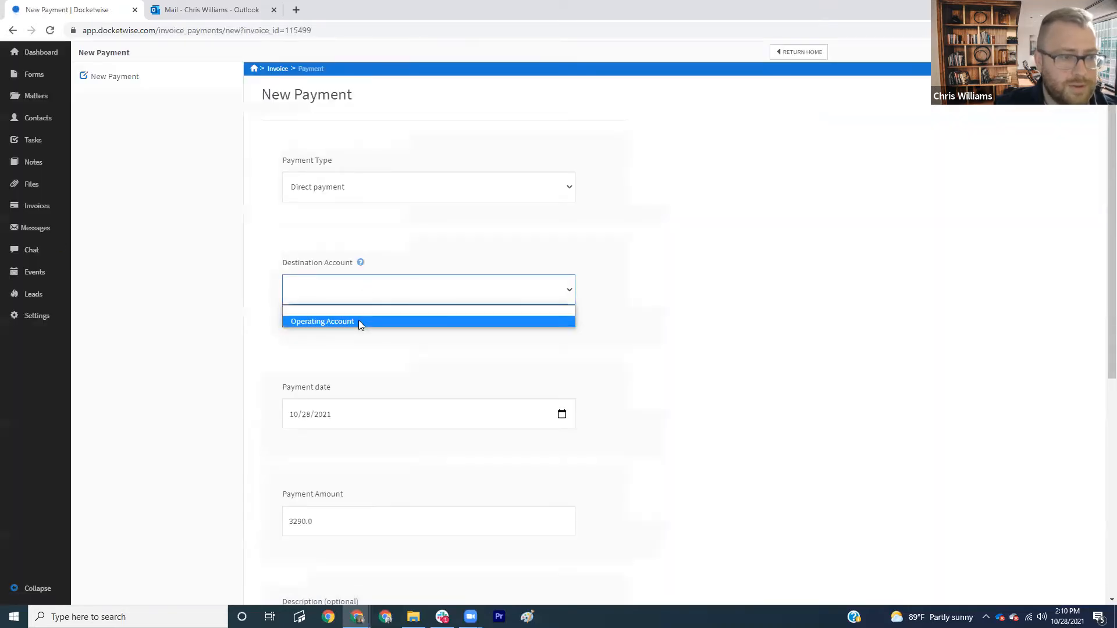
pyautogui.click(355, 321)
pyautogui.click(349, 187)
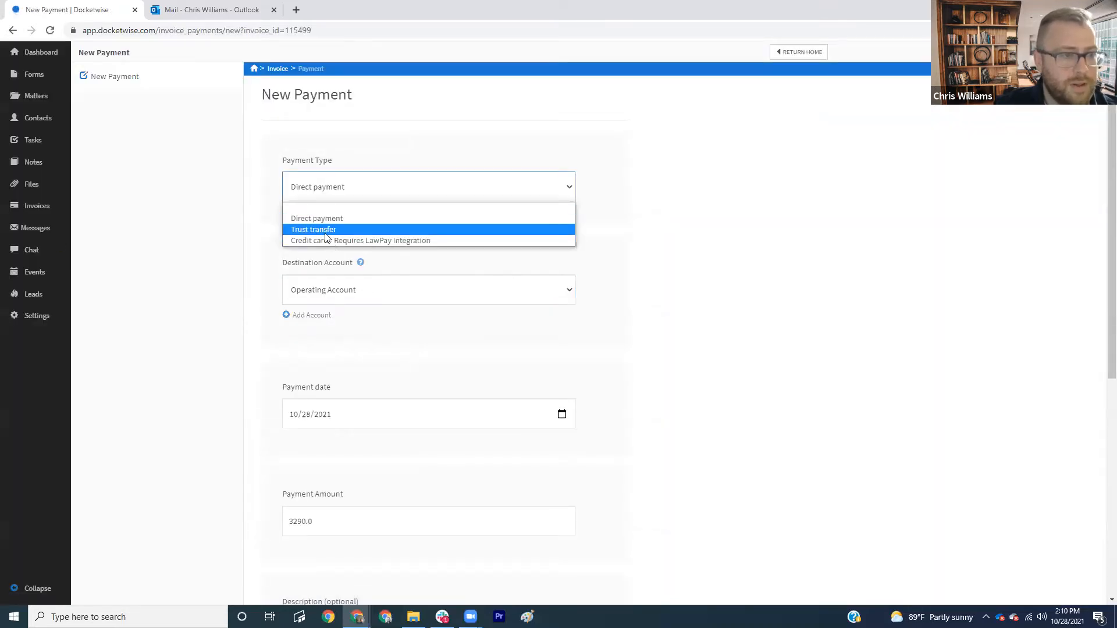
pyautogui.click(337, 227)
pyautogui.scroll(-2, 335, 175)
pyautogui.click(343, 166)
pyautogui.click(285, 254)
pyautogui.scroll(-3, 340, 355)
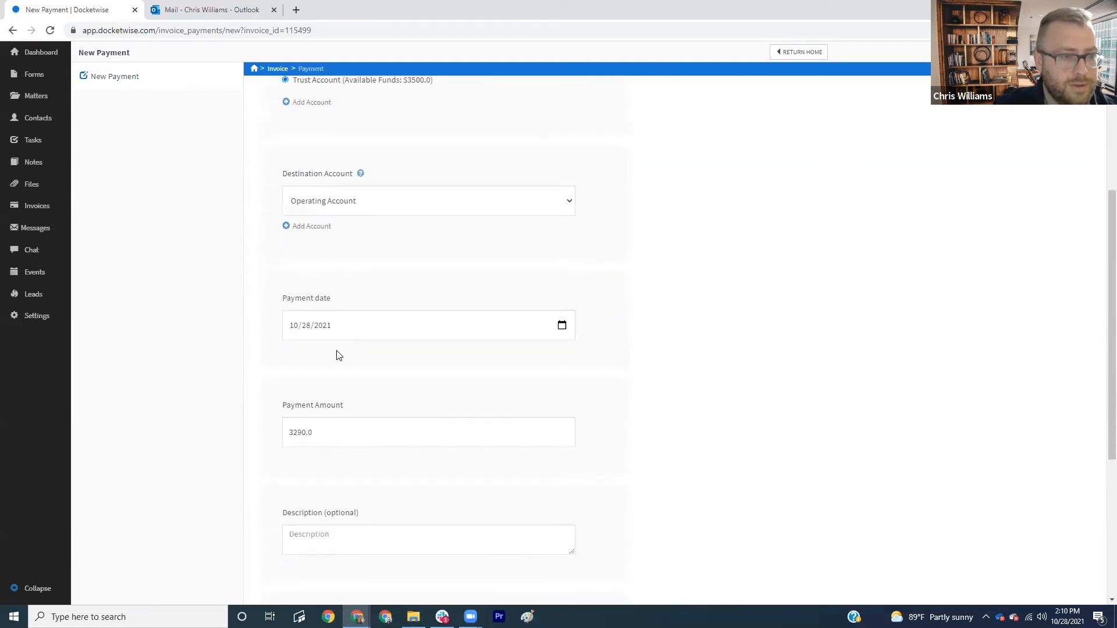
pyautogui.scroll(-1, 372, 474)
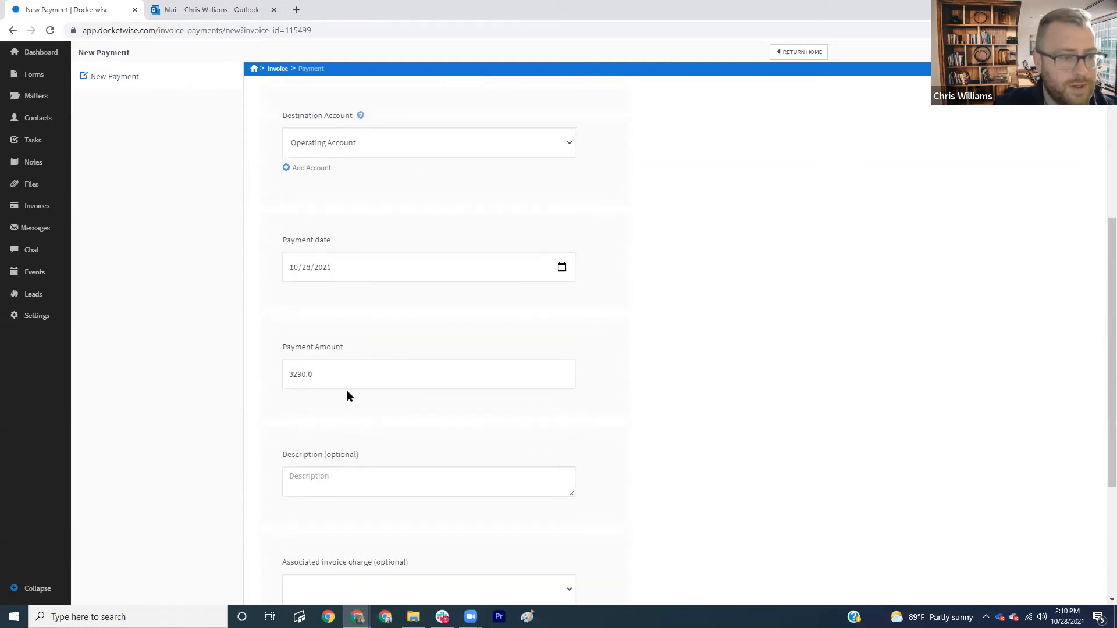
pyautogui.scroll(-4, 347, 394)
pyautogui.click(317, 438)
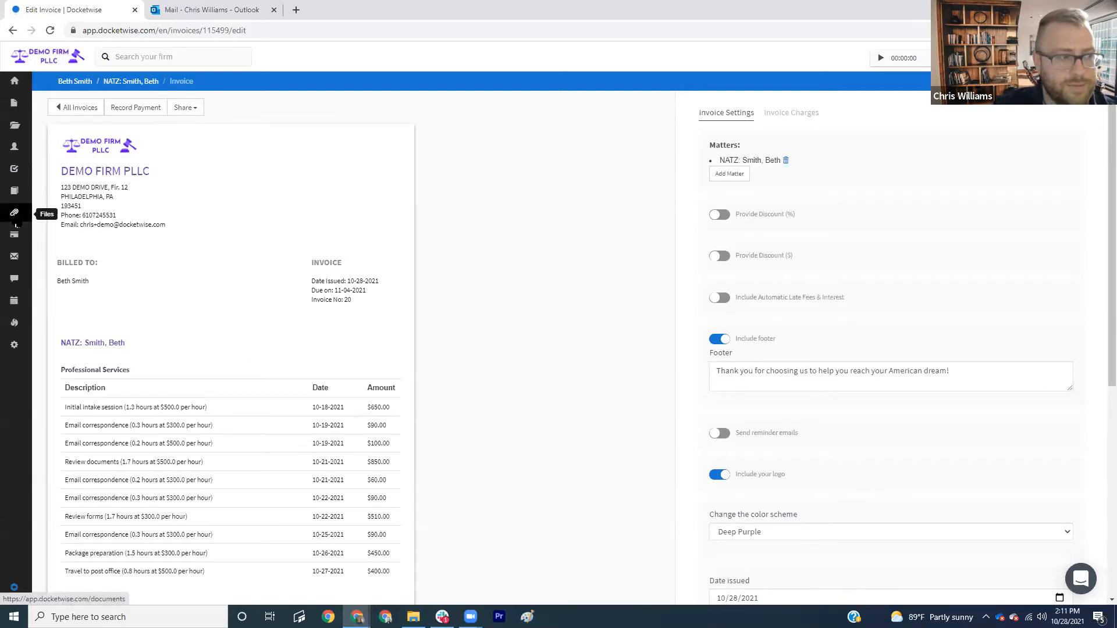
# - Create a new invoice for the client on their NATZ matter
pyautogui.click(15, 81)
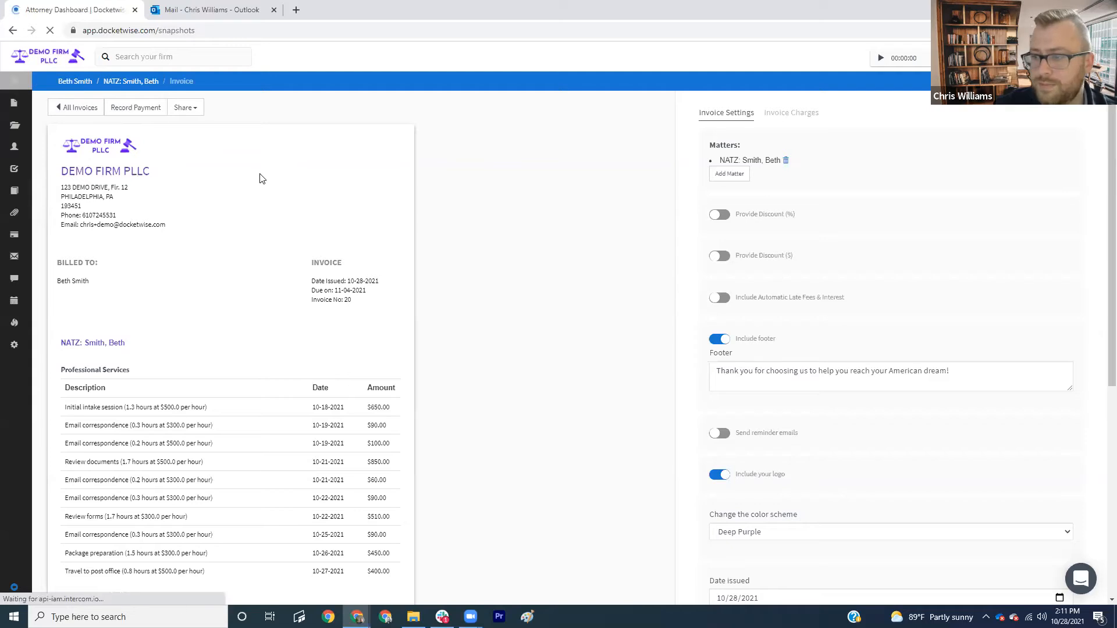
pyautogui.click(945, 109)
pyautogui.click(925, 234)
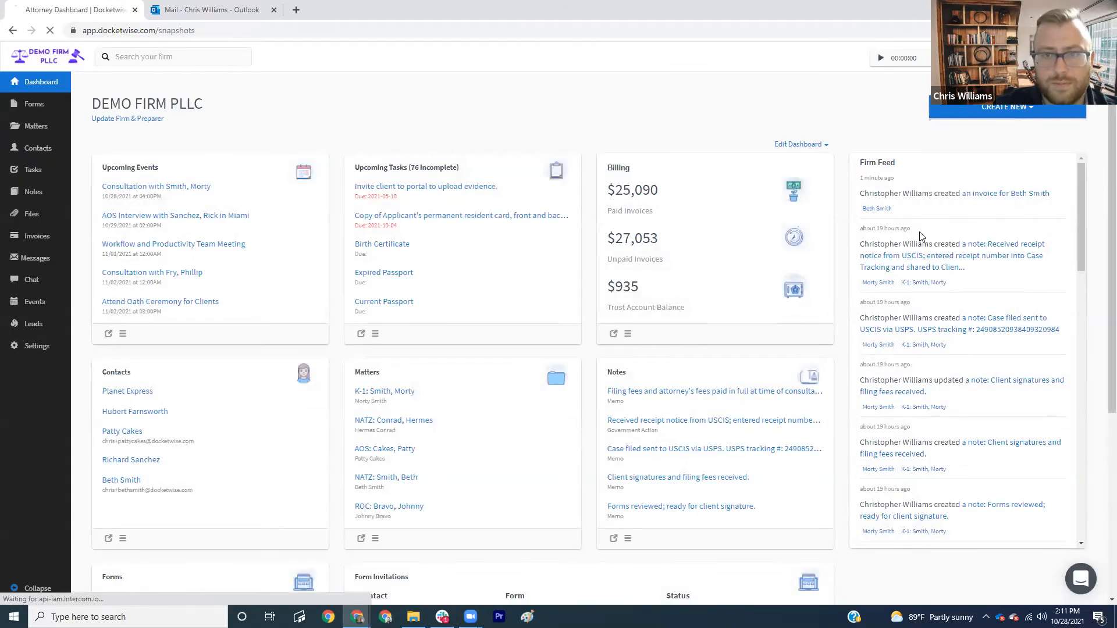
pyautogui.click(351, 301)
pyautogui.write('herm')
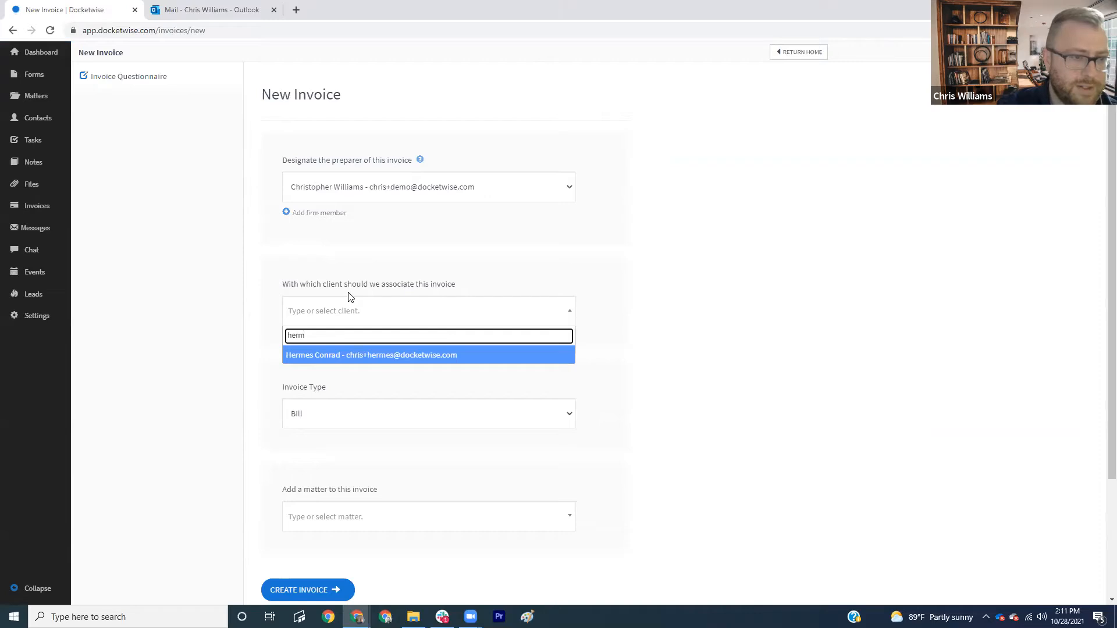
pyautogui.click(350, 355)
pyautogui.click(343, 459)
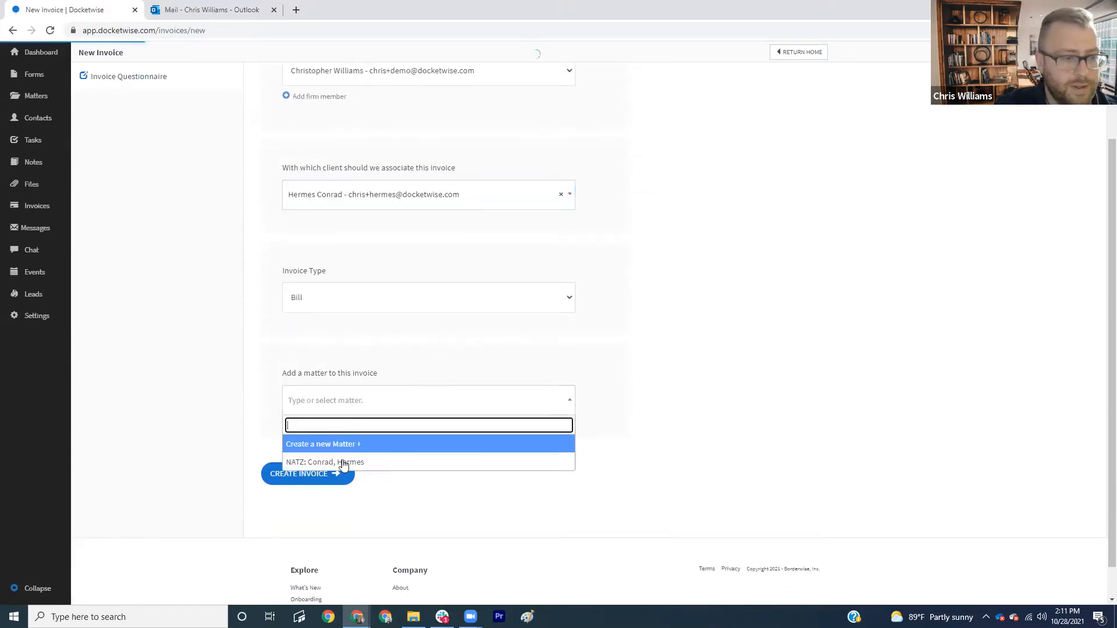
pyautogui.click(343, 462)
pyautogui.click(331, 474)
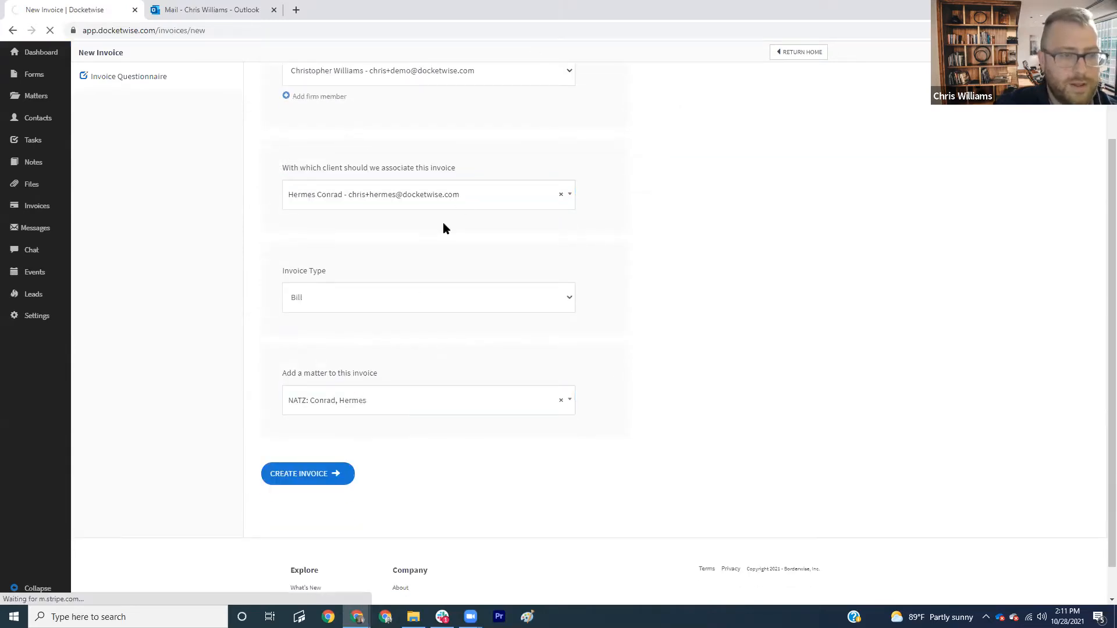
# - Add an Attorney's Fees charge of $3500 to the invoice
pyautogui.click(785, 114)
pyautogui.click(713, 156)
pyautogui.click(733, 184)
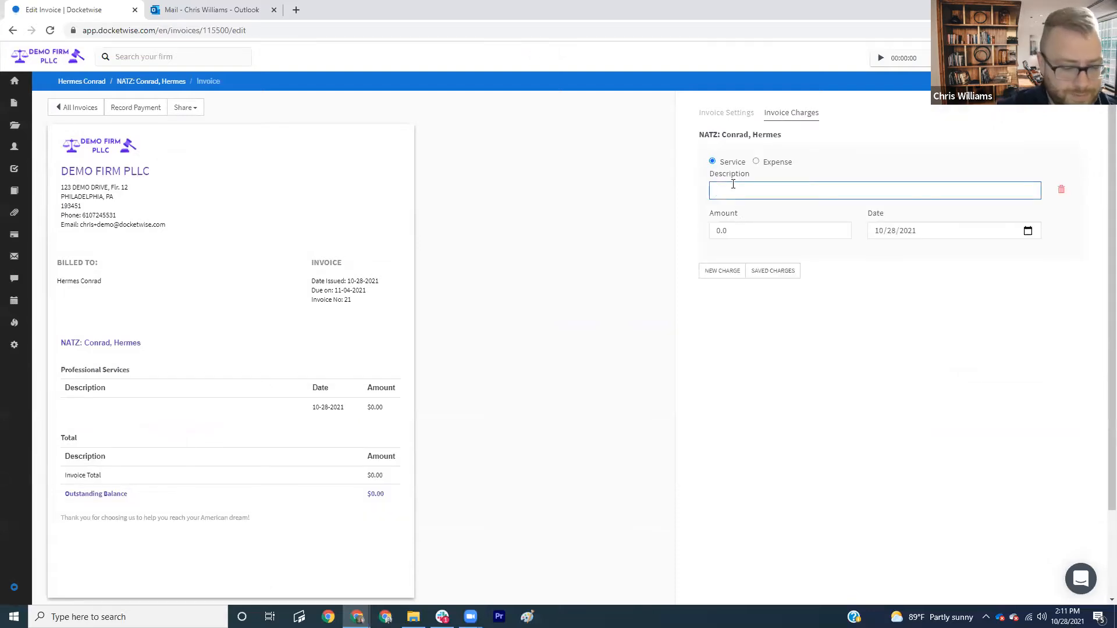
pyautogui.write("Attorney's Fees")
pyautogui.press('Tab')
pyautogui.write('3500')
# - Add a $150 Ordinary Costs expense charge and save the charges
pyautogui.click(723, 271)
pyautogui.click(750, 307)
pyautogui.write('Ordinary Costs')
pyautogui.click(755, 280)
pyautogui.click(752, 349)
pyautogui.write('150')
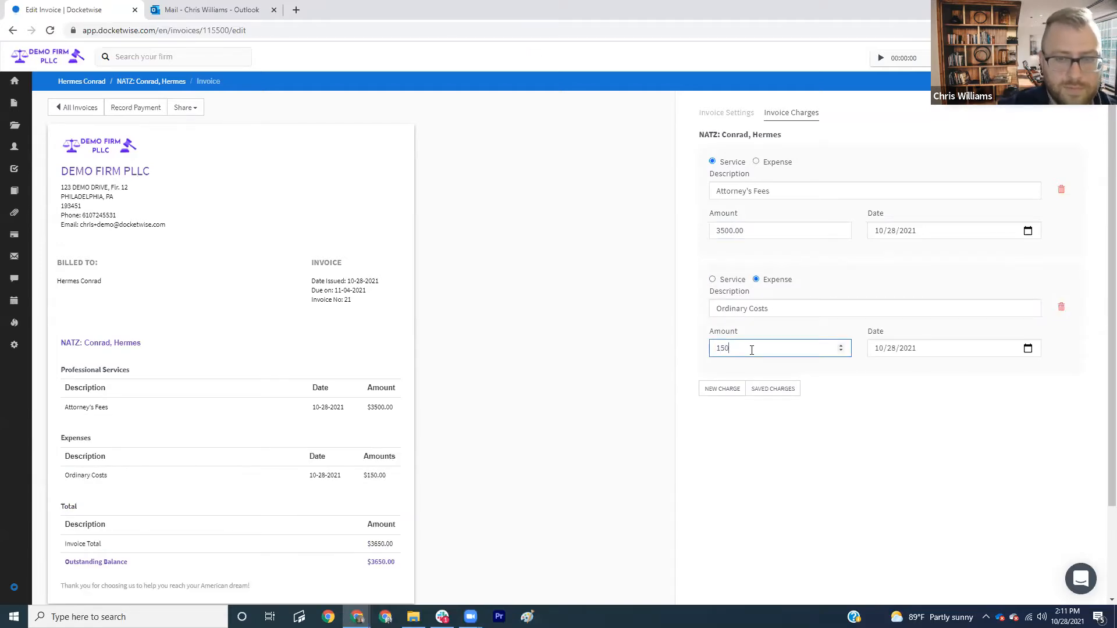
pyautogui.press('Tab')
pyautogui.click(923, 431)
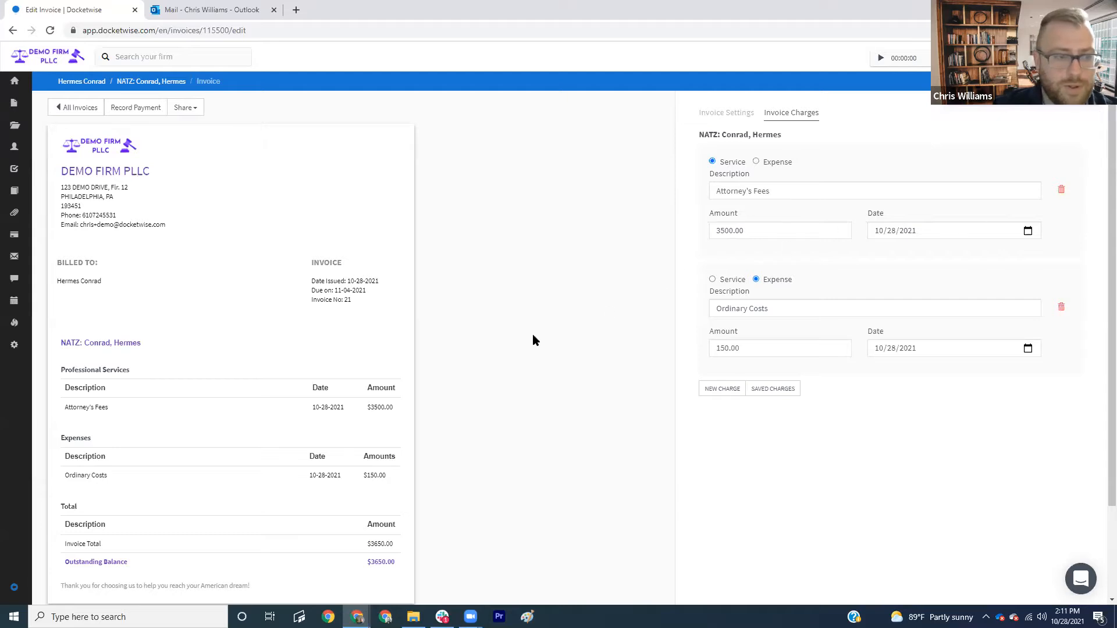
pyautogui.scroll(-2, 533, 334)
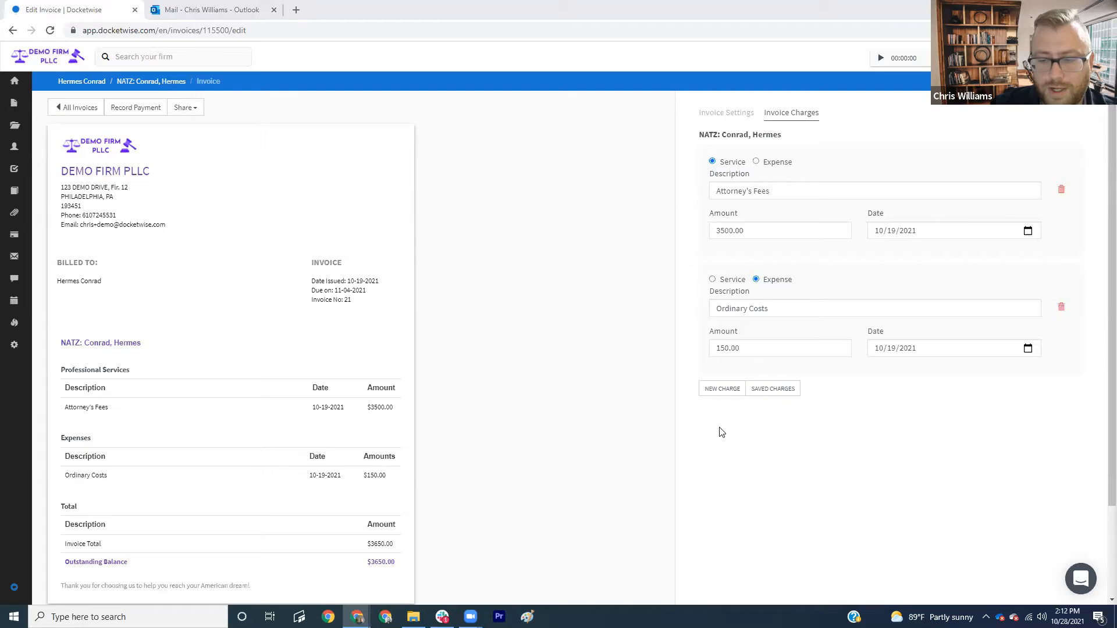
pyautogui.scroll(-2, 869, 446)
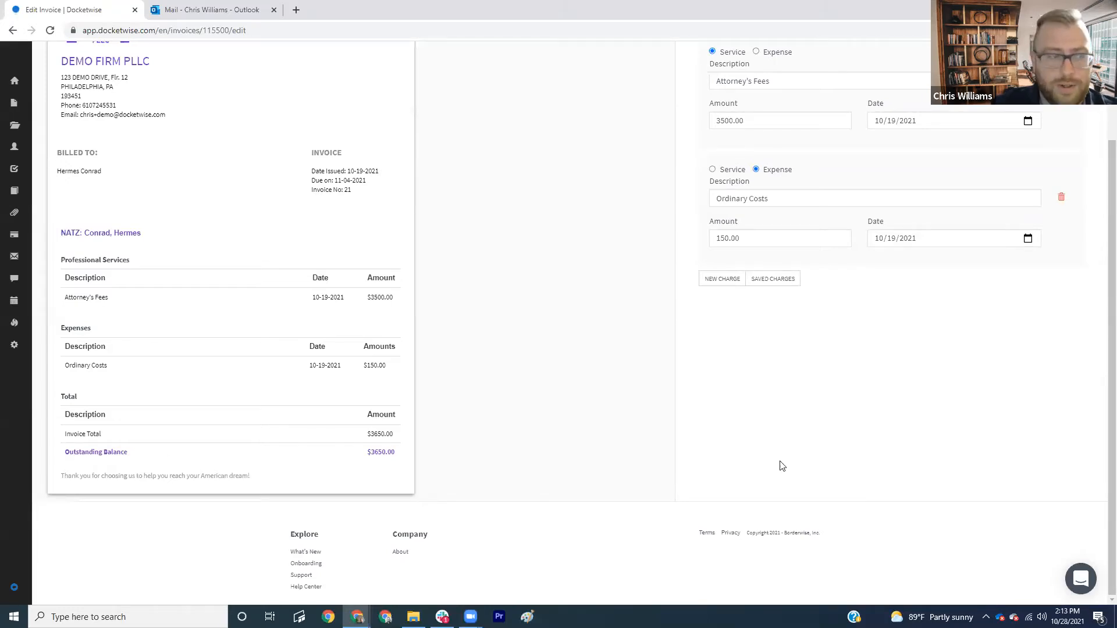
# - Open Settings > Invoice Settings and go to the Saved Charges list
pyautogui.click(13, 347)
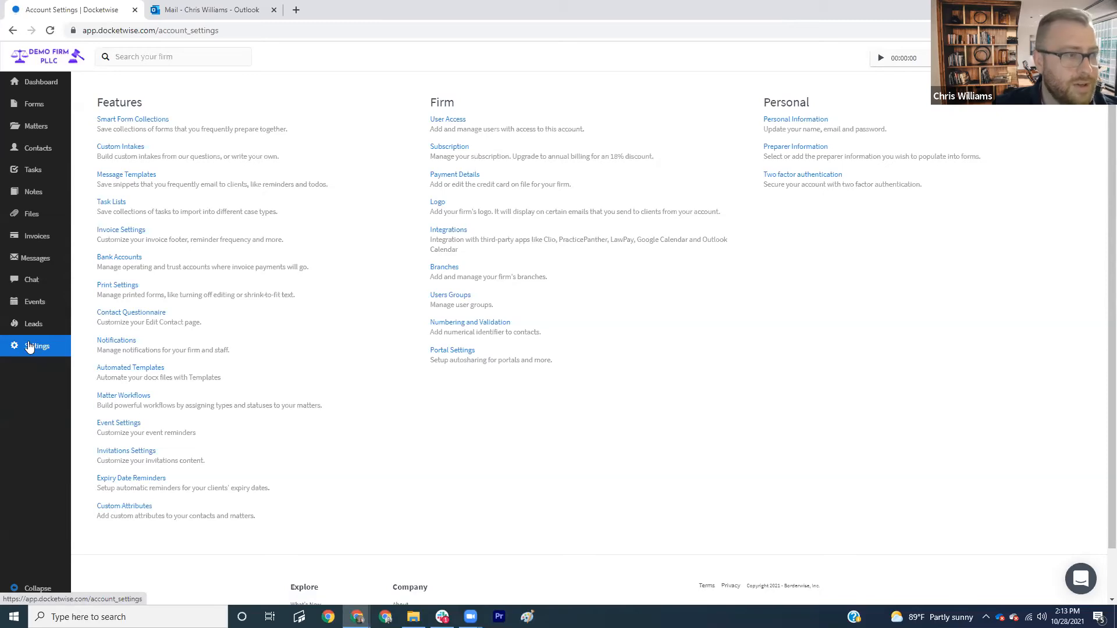
pyautogui.click(111, 233)
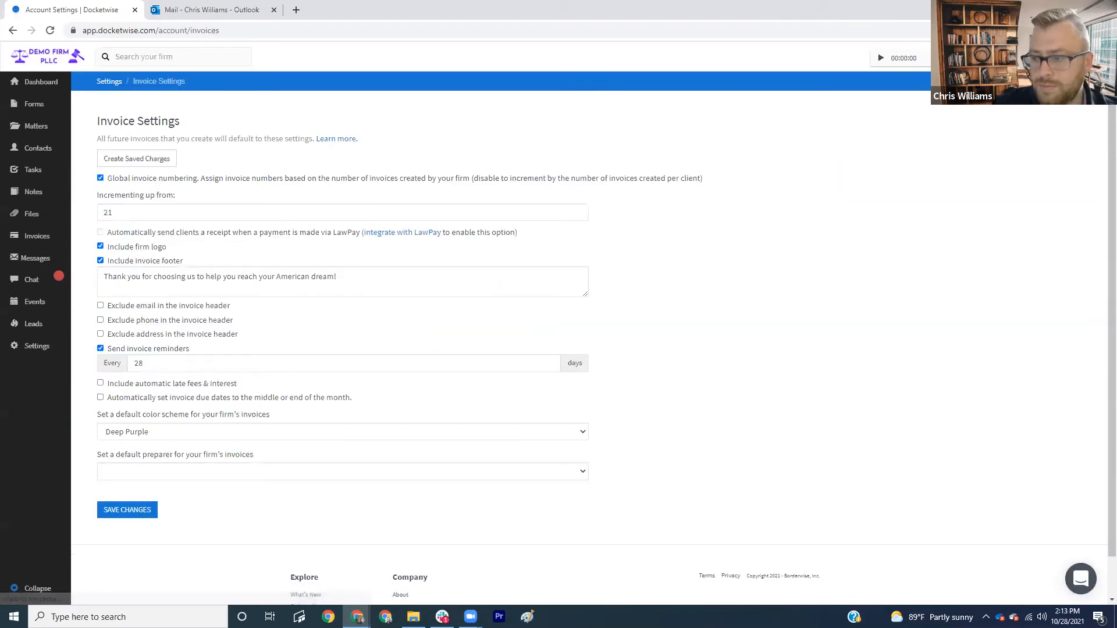
pyautogui.click(154, 166)
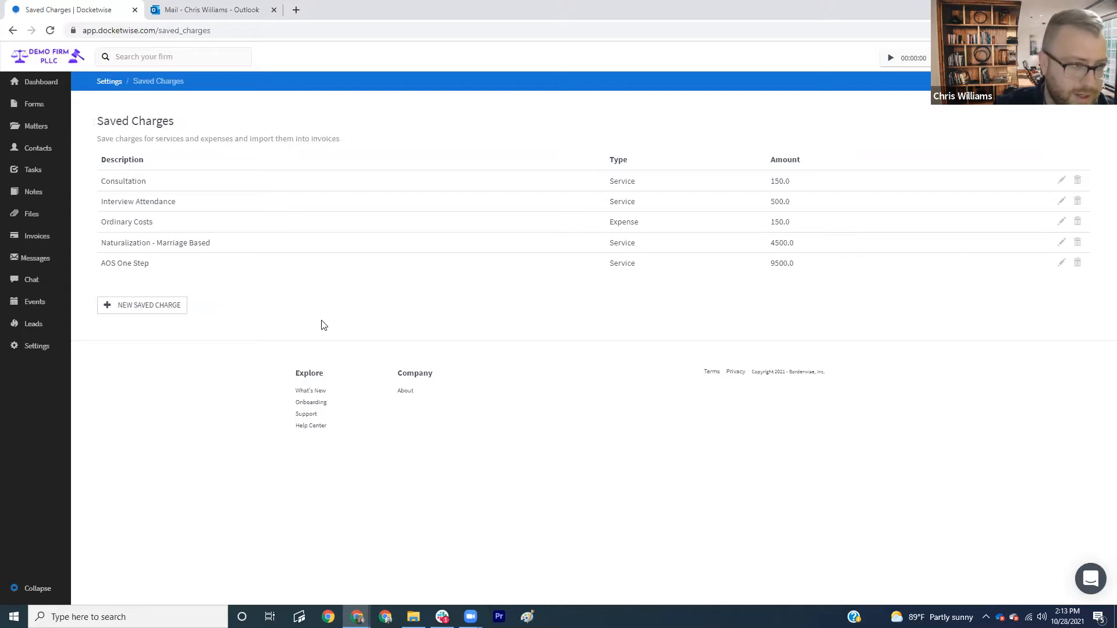
# - Add a saved service charge 'Naturalization - 5 Year LPR' for 3500
pyautogui.click(167, 312)
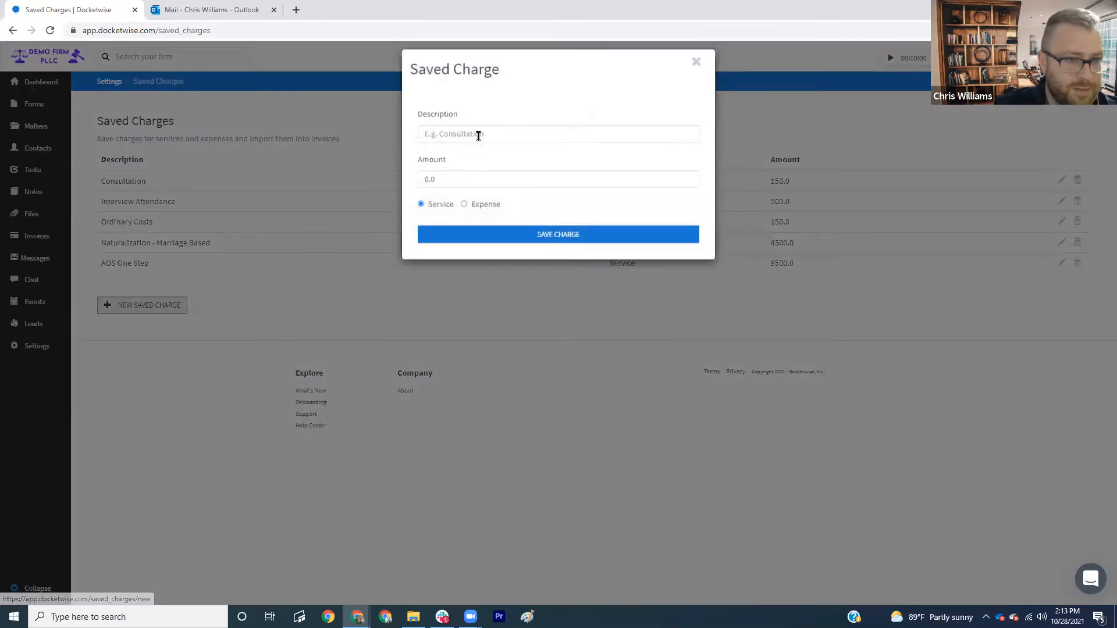
pyautogui.write('N')
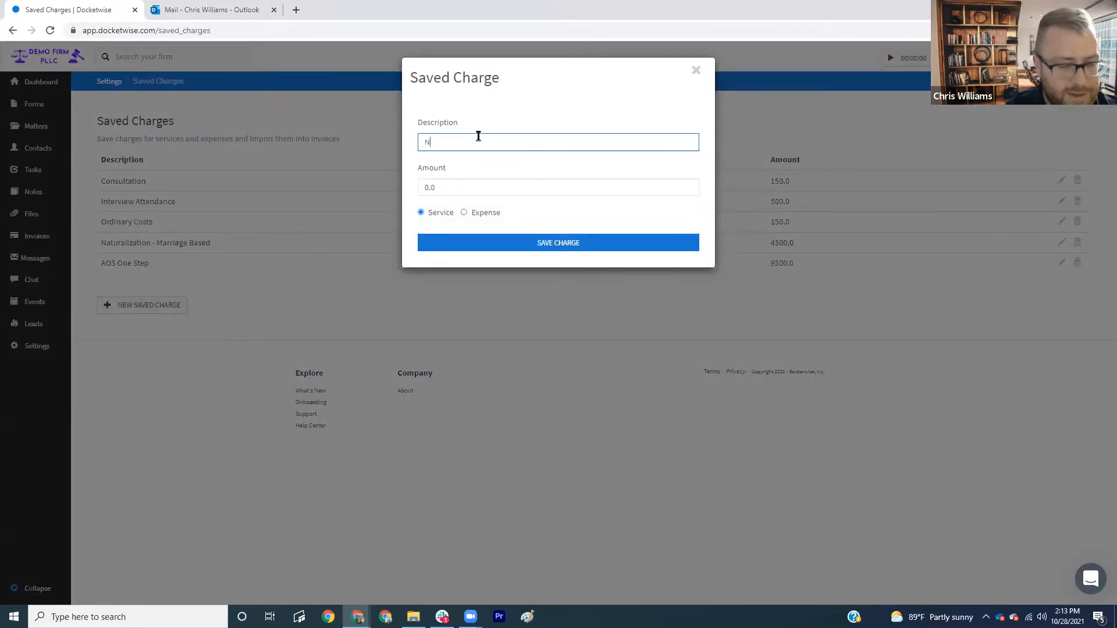
pyautogui.write('aturalization')
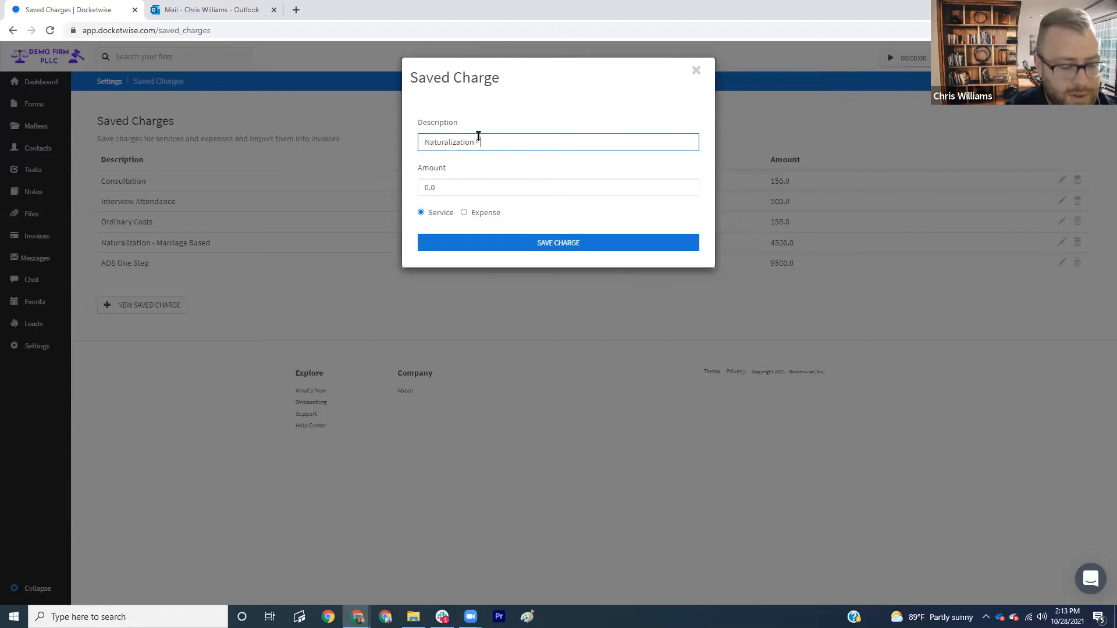
pyautogui.write(' - 5 Yrar')
pyautogui.write('ear')
pyautogui.press('Tab')
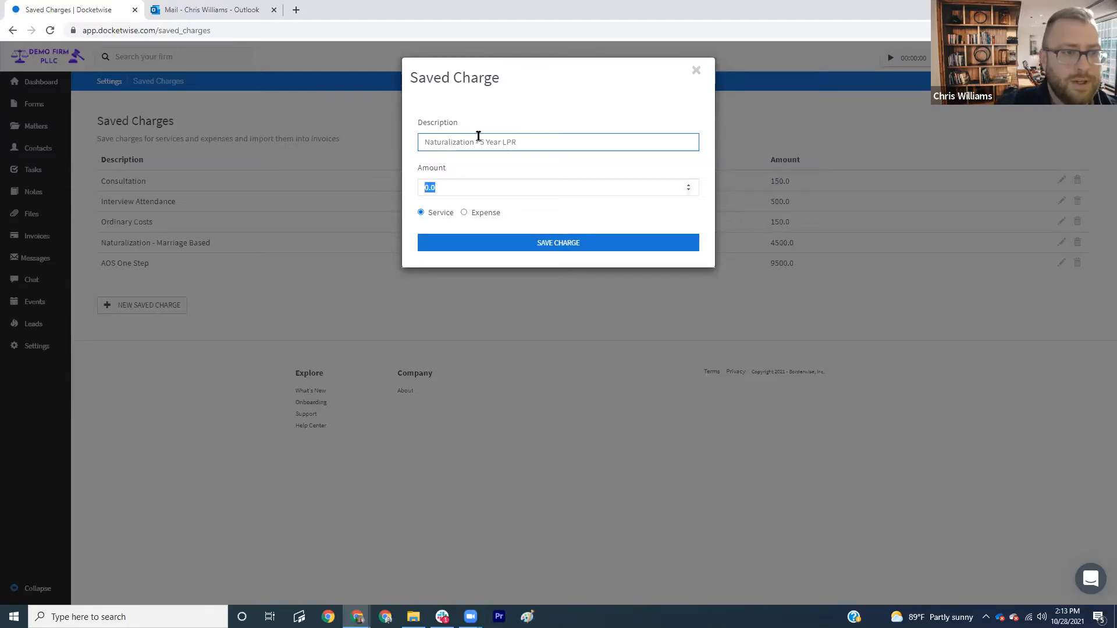
pyautogui.write('35')
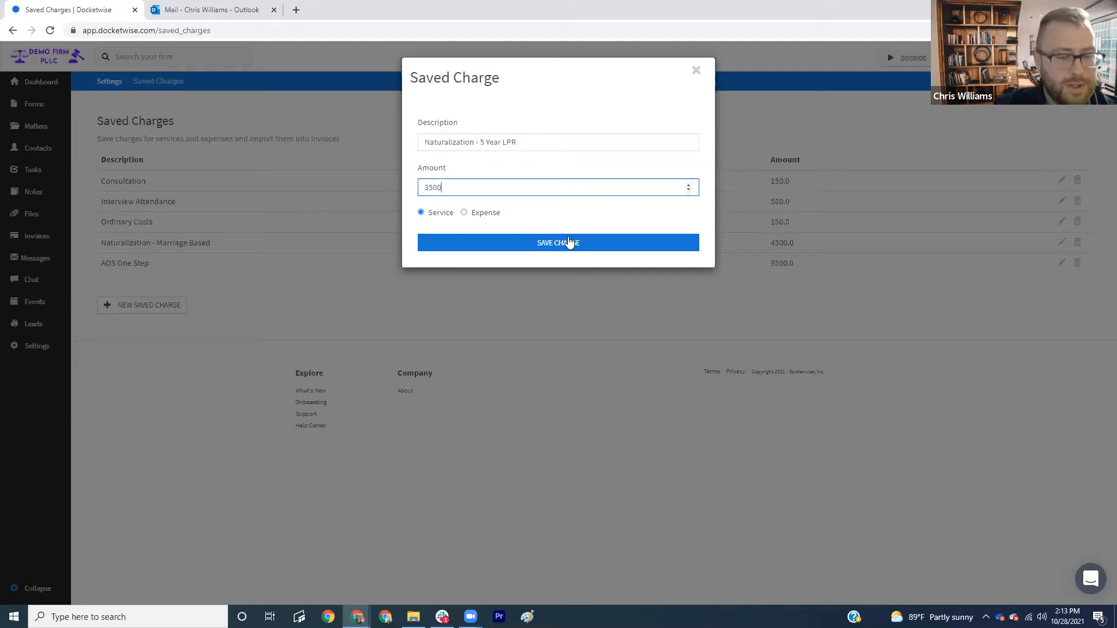
pyautogui.click(555, 217)
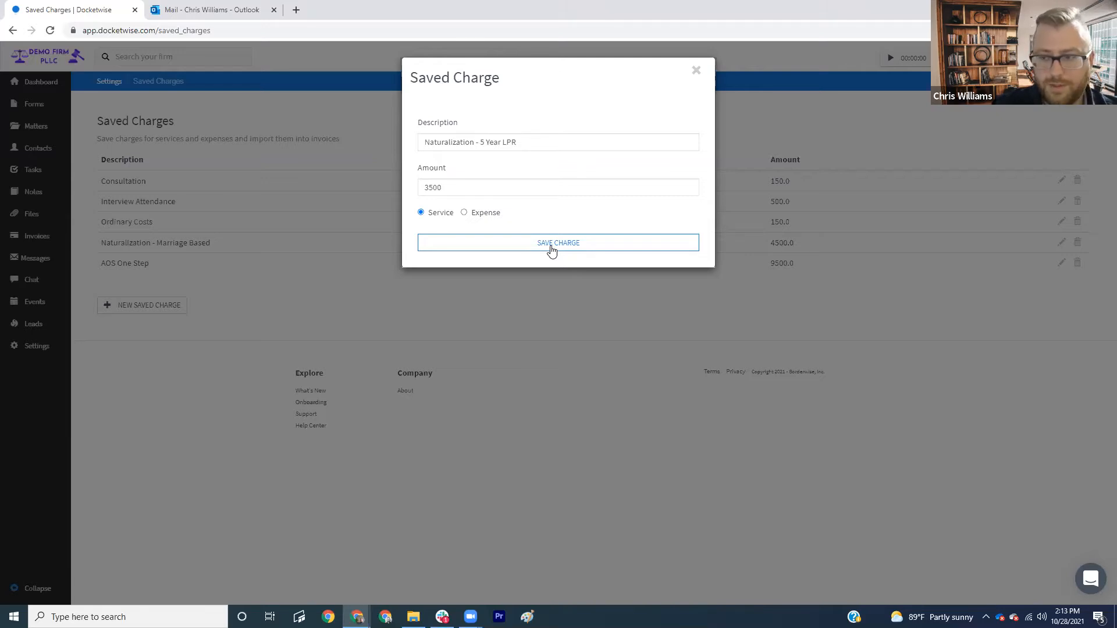
pyautogui.click(552, 249)
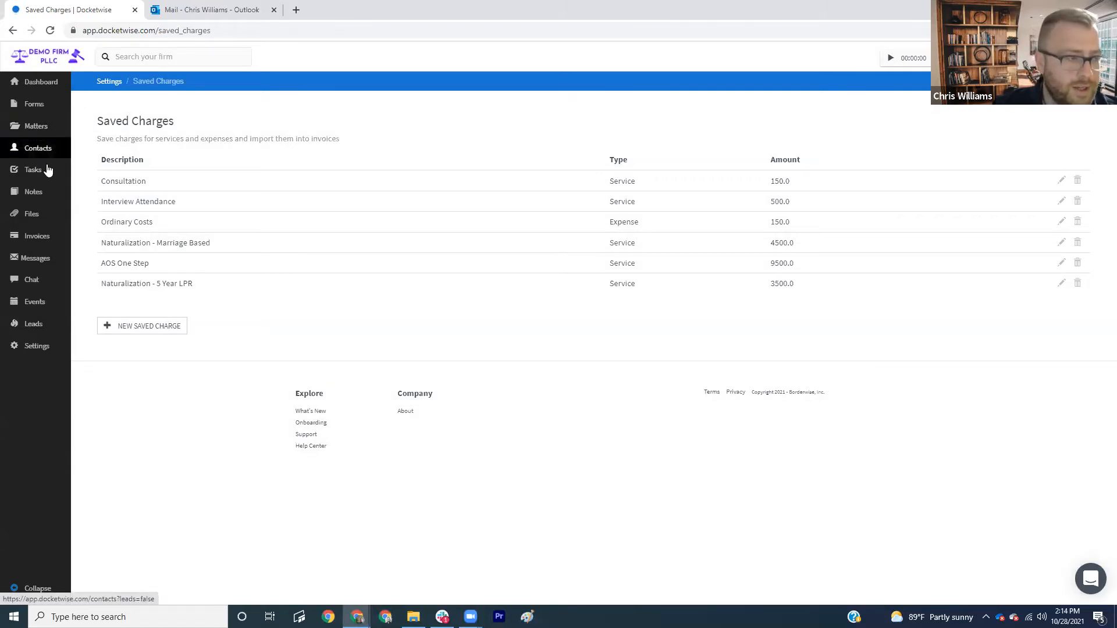
# - From the invoices list, create invoice No. 22 for the client's NATZ matter
pyautogui.click(40, 245)
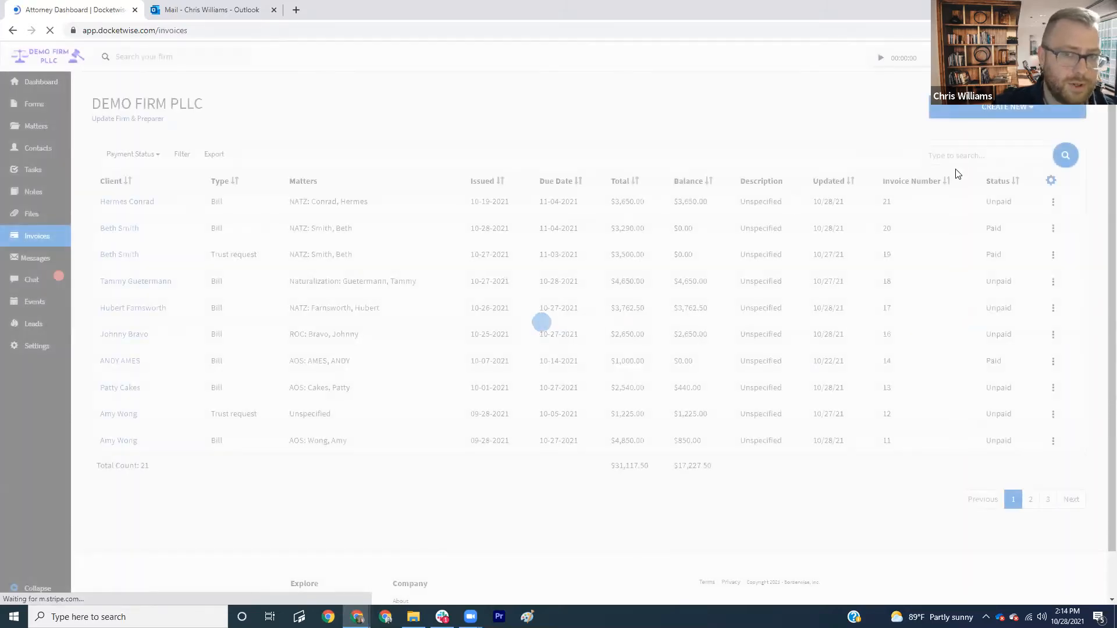
pyautogui.click(956, 114)
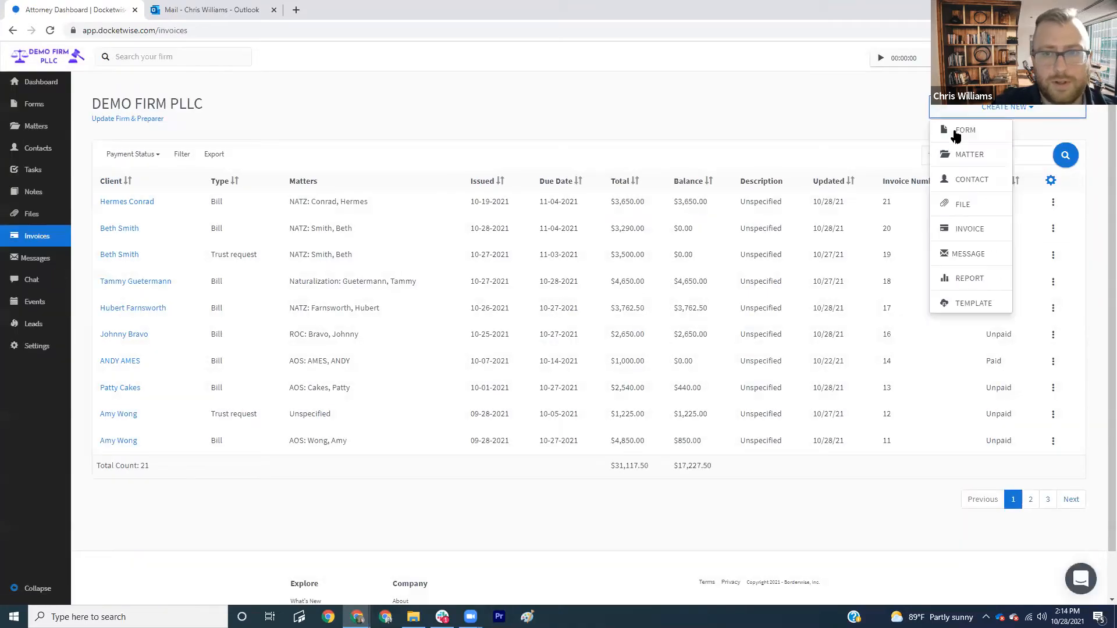
pyautogui.click(957, 229)
pyautogui.click(357, 312)
pyautogui.write('germes')
pyautogui.hotkey('ctrl', 'a')
pyautogui.write('hermes')
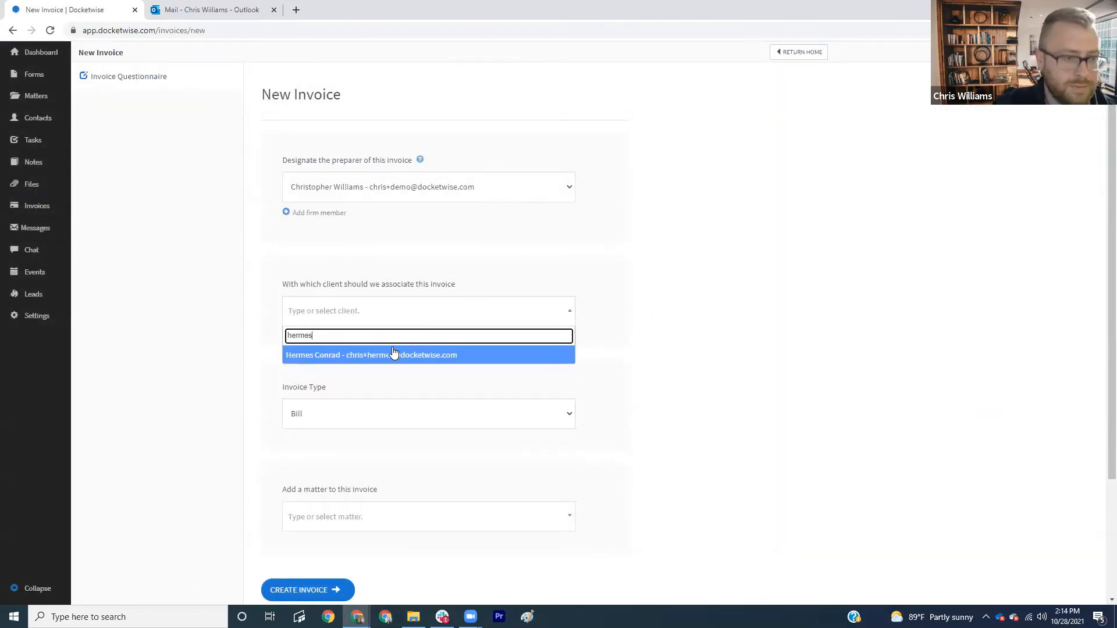
pyautogui.click(393, 353)
pyautogui.scroll(-3, 380, 372)
pyautogui.click(380, 375)
pyautogui.click(352, 424)
pyautogui.click(323, 437)
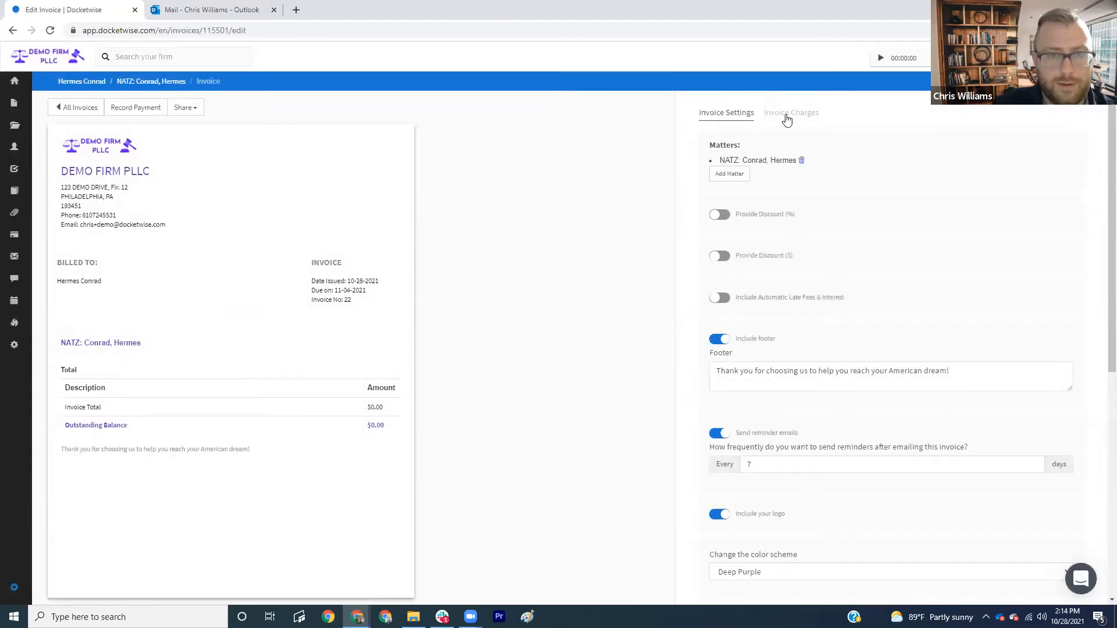
# - Import the Naturalization - 5 Year LPR, Consultation and Ordinary Costs saved charges into the invoice
pyautogui.click(786, 118)
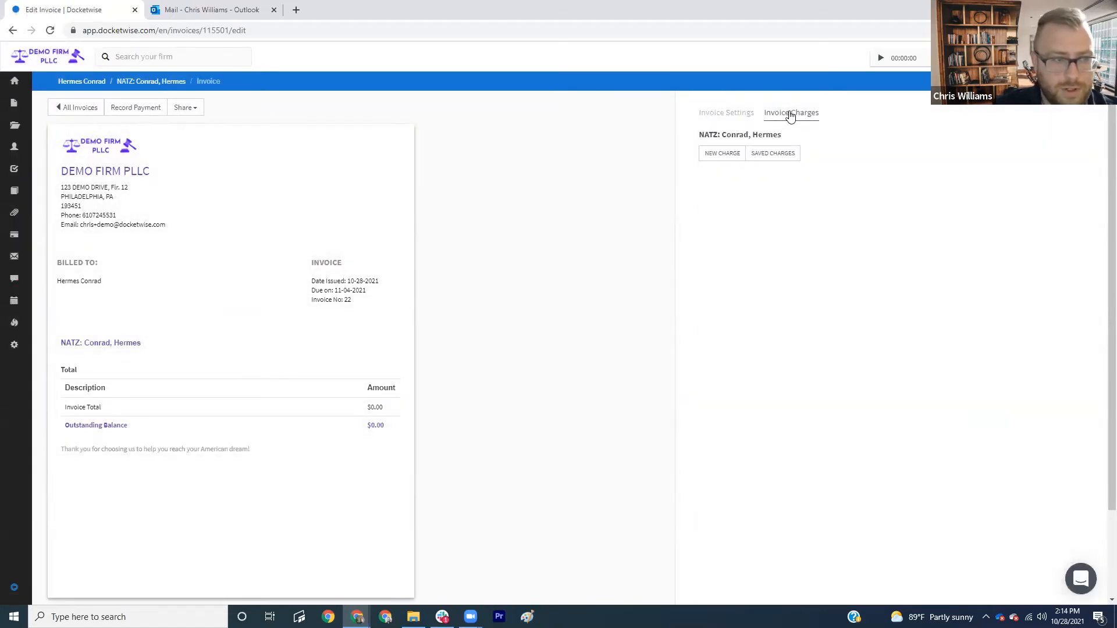
pyautogui.click(776, 156)
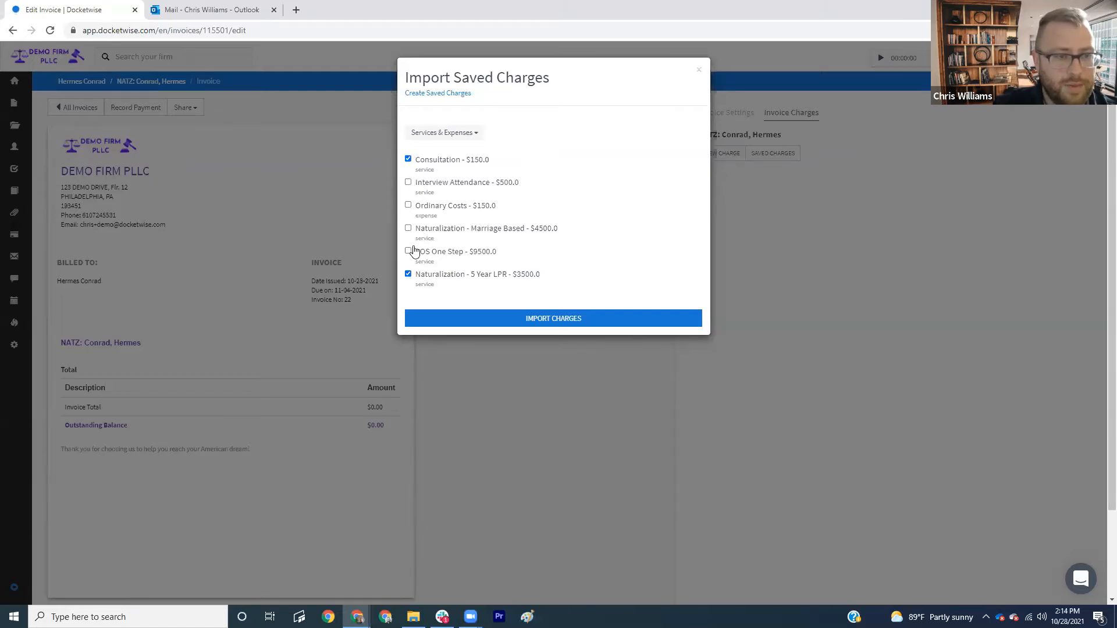
pyautogui.click(408, 206)
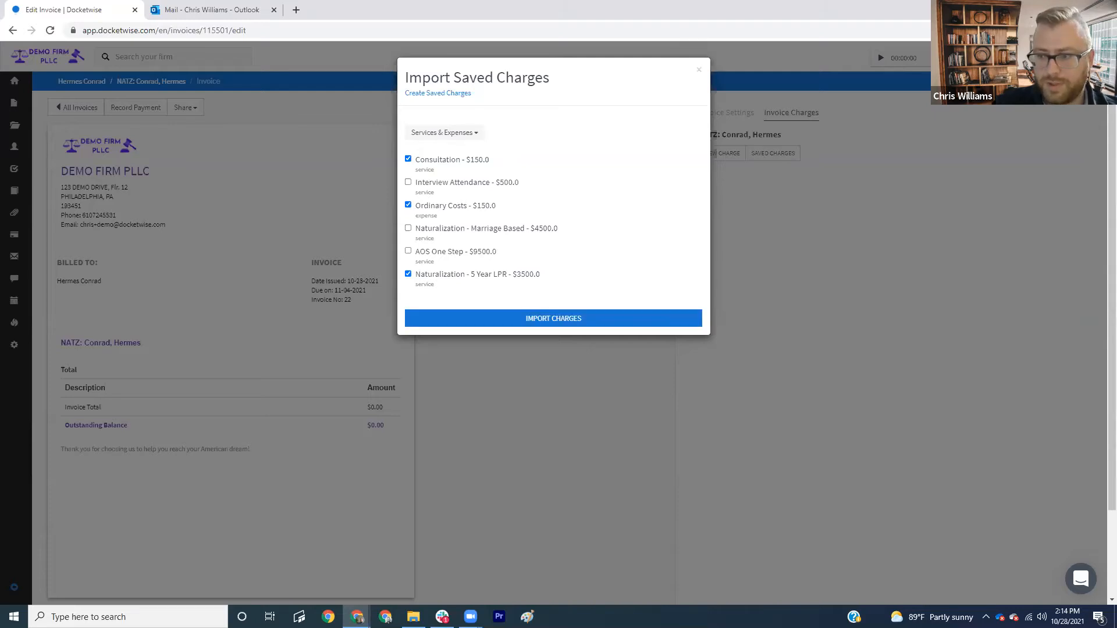
pyautogui.click(608, 318)
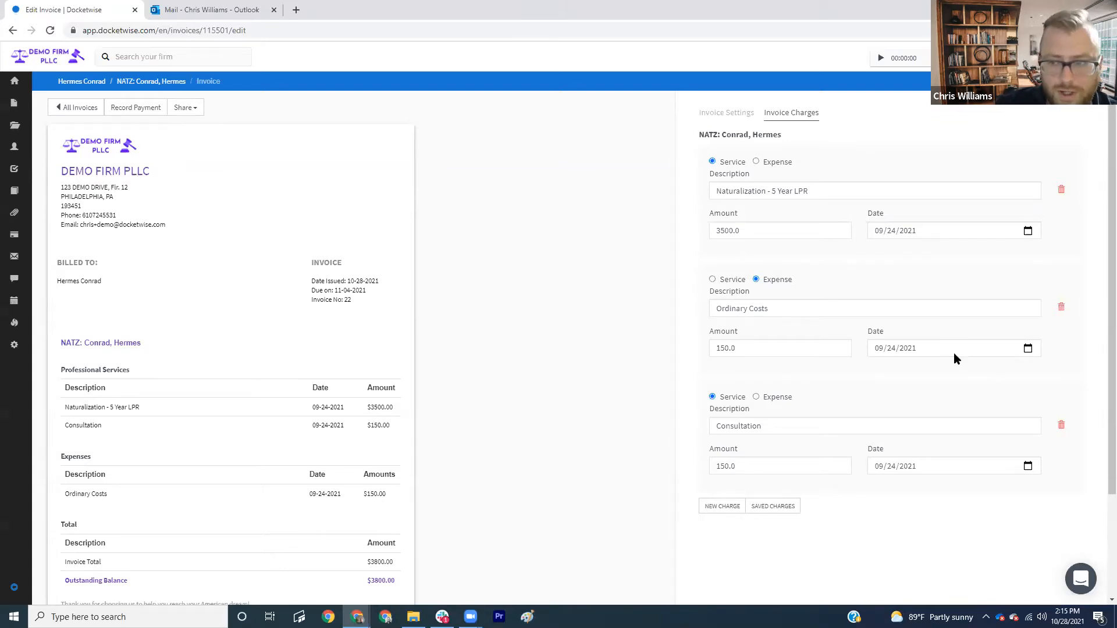
pyautogui.click(728, 113)
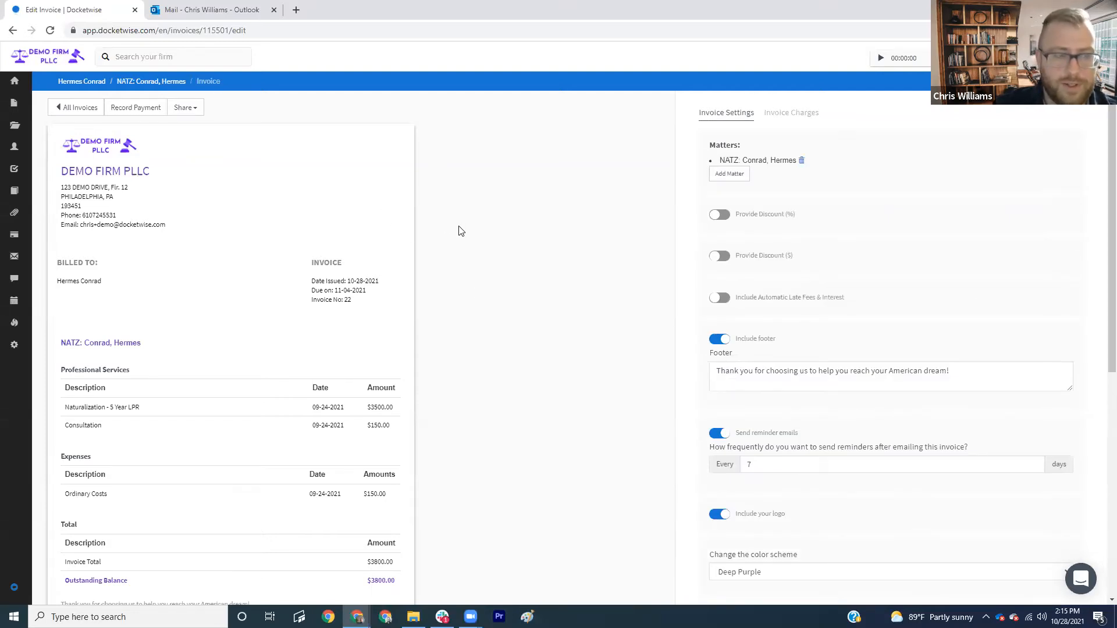
pyautogui.scroll(-1, 351, 324)
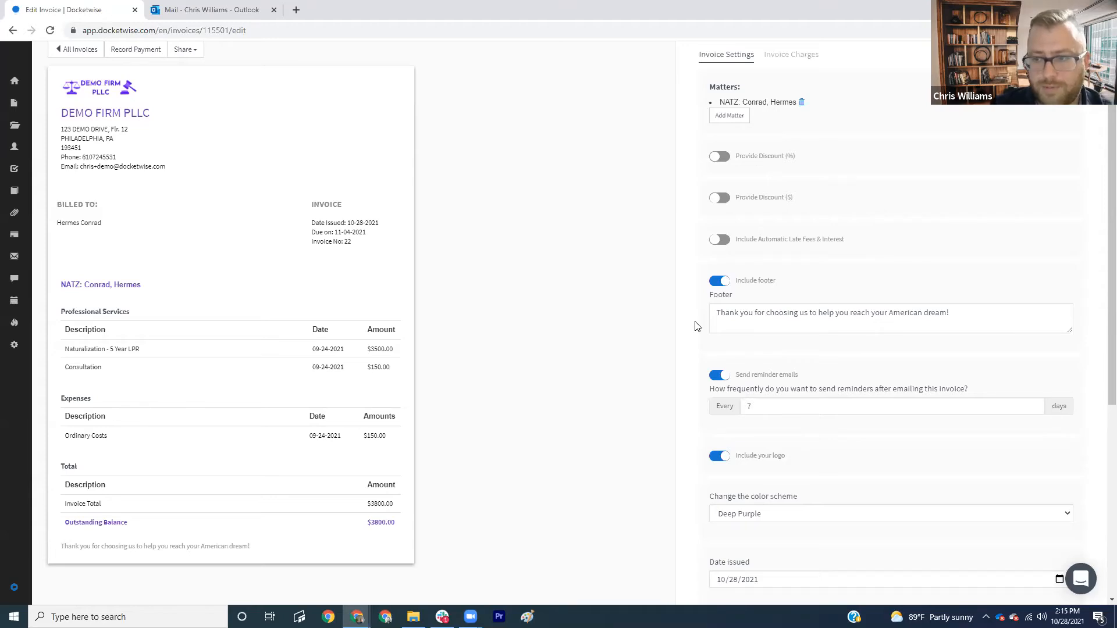
pyautogui.scroll(1, 664, 330)
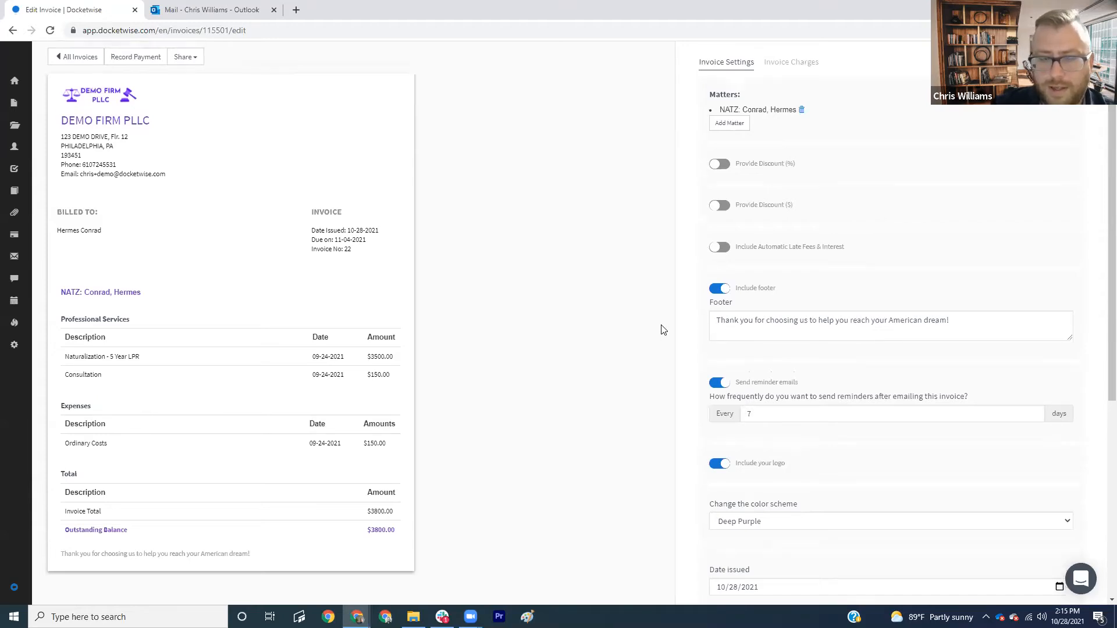
pyautogui.scroll(2, 663, 330)
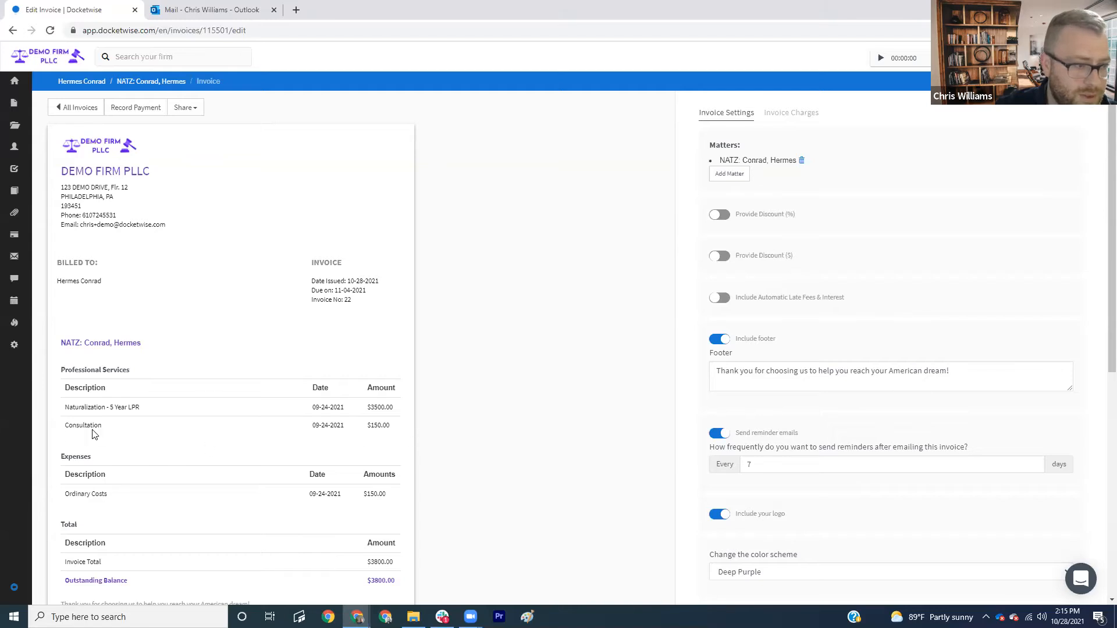
pyautogui.click(141, 114)
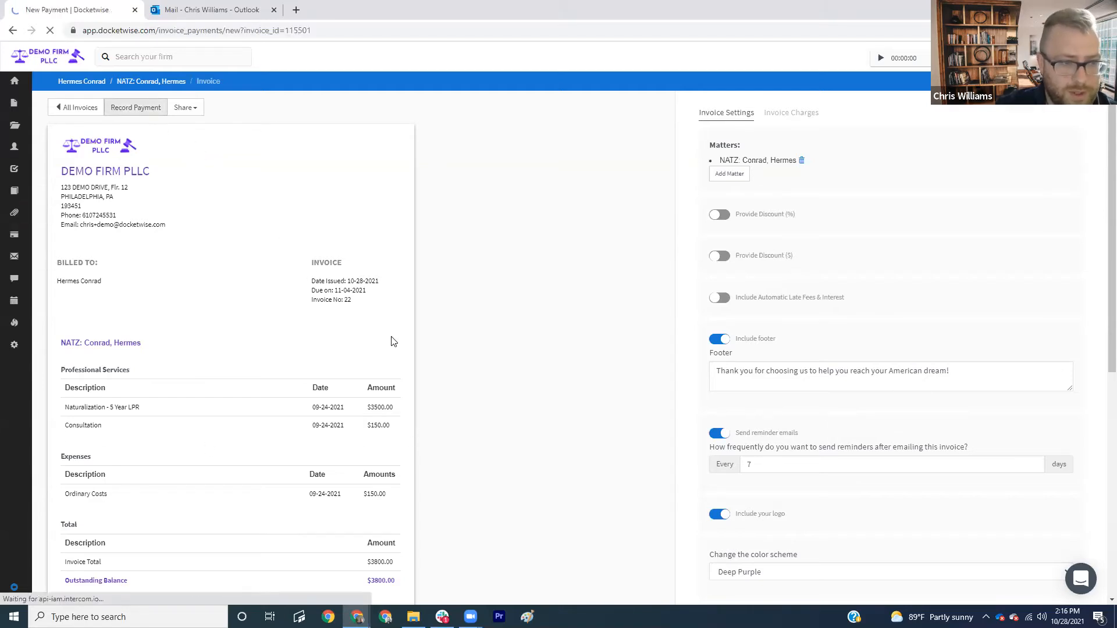
# - Deposit the new payment to the Operating Account, dated 10/21/2021
pyautogui.click(353, 289)
pyautogui.click(362, 325)
pyautogui.scroll(-2, 352, 394)
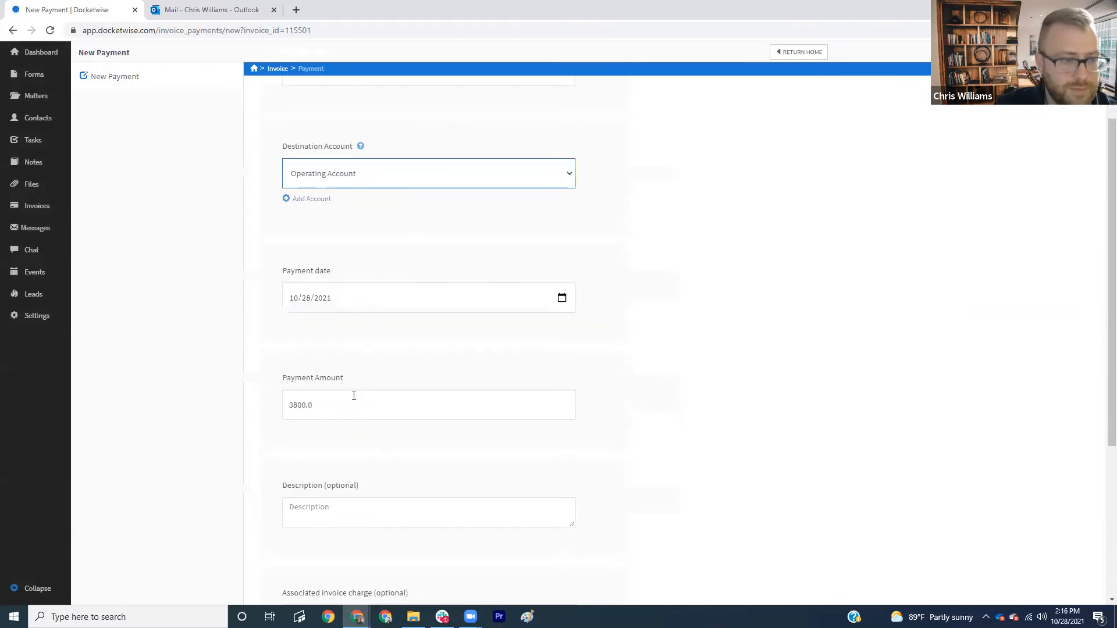
pyautogui.click(562, 297)
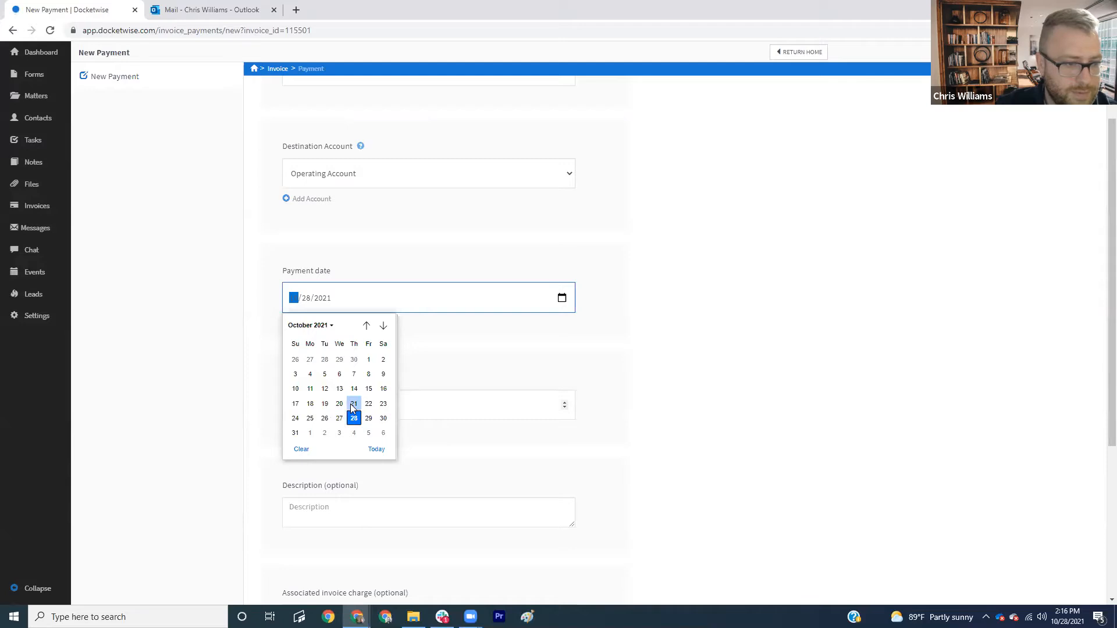
pyautogui.click(353, 405)
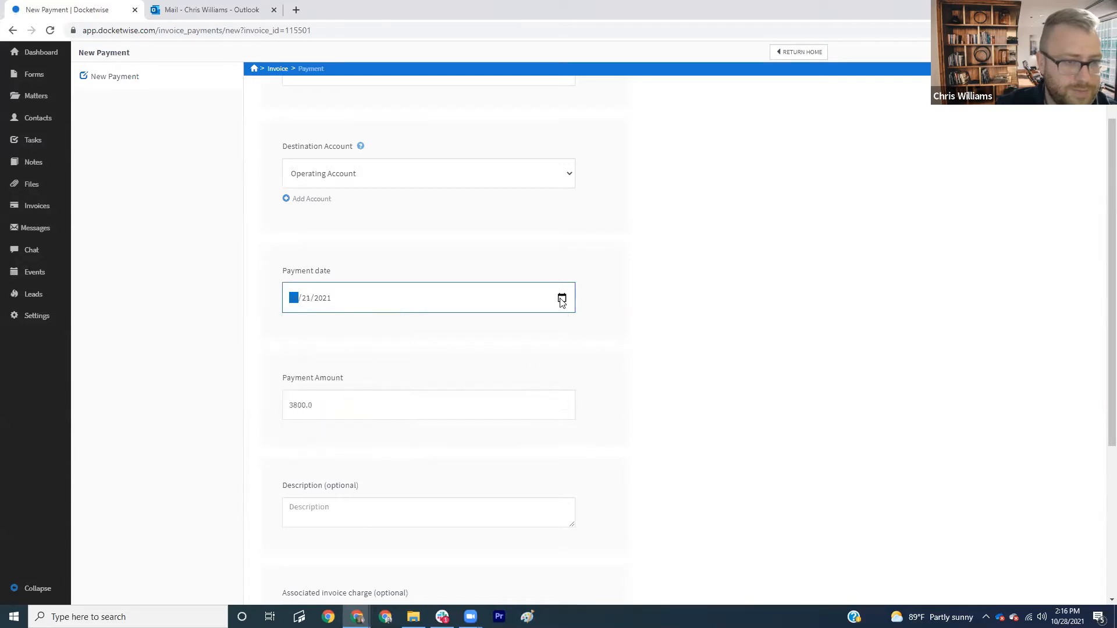
# - Enter a $150 amount linked to the Consultation charge and save the payment
pyautogui.click(252, 411)
pyautogui.press('Tab')
pyautogui.write('150')
pyautogui.click(760, 384)
pyautogui.scroll(-5, 766, 352)
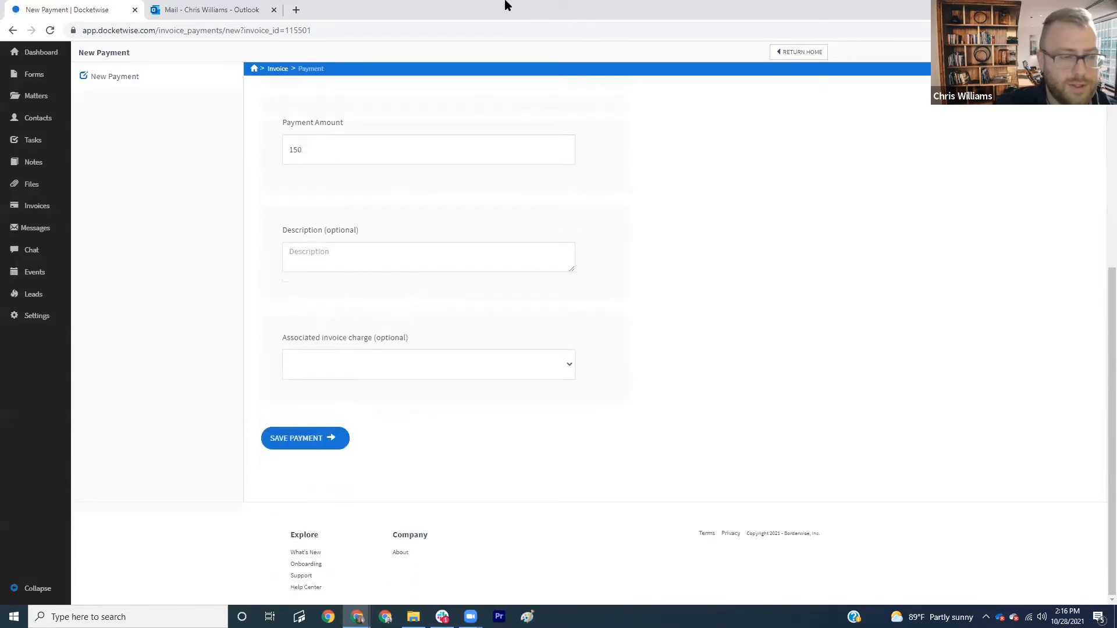
pyautogui.click(424, 375)
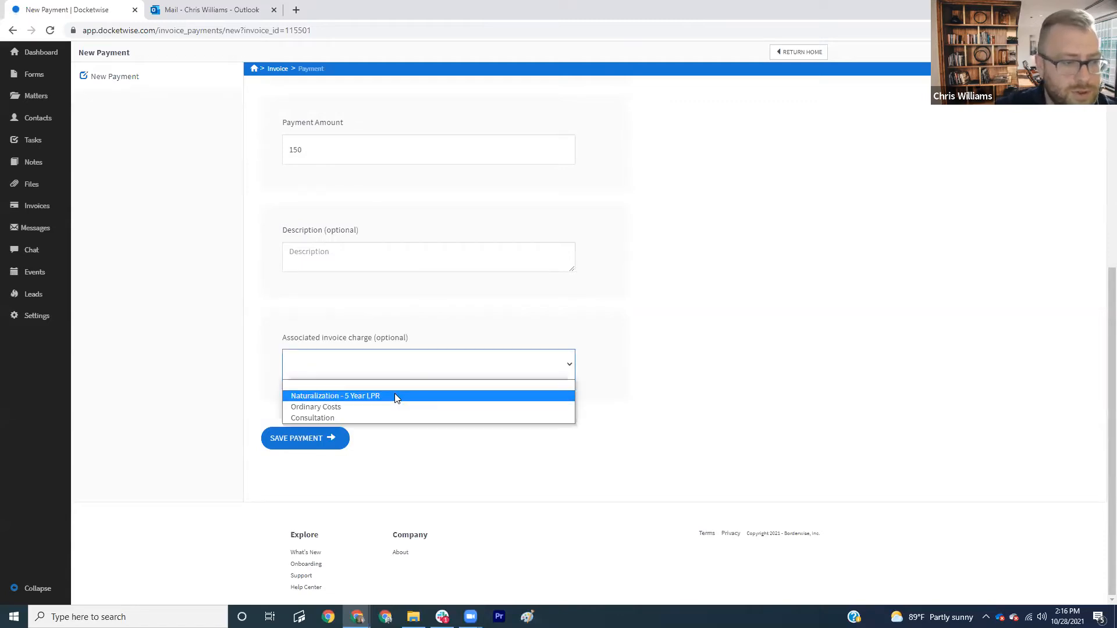
pyautogui.click(361, 416)
pyautogui.click(341, 444)
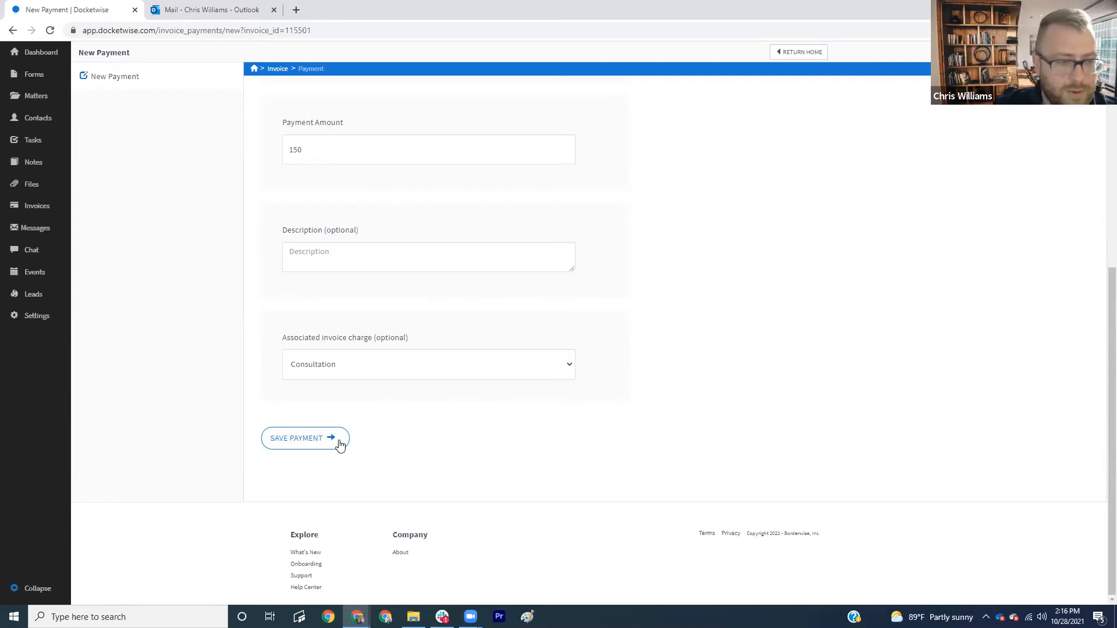
pyautogui.click(341, 444)
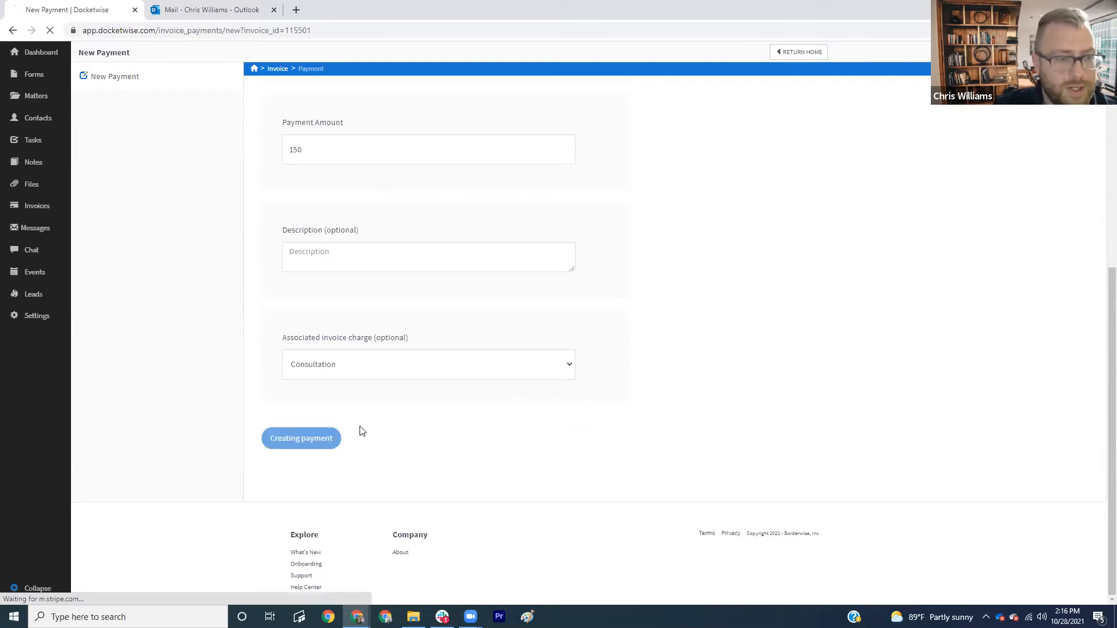
pyautogui.scroll(-5, 440, 426)
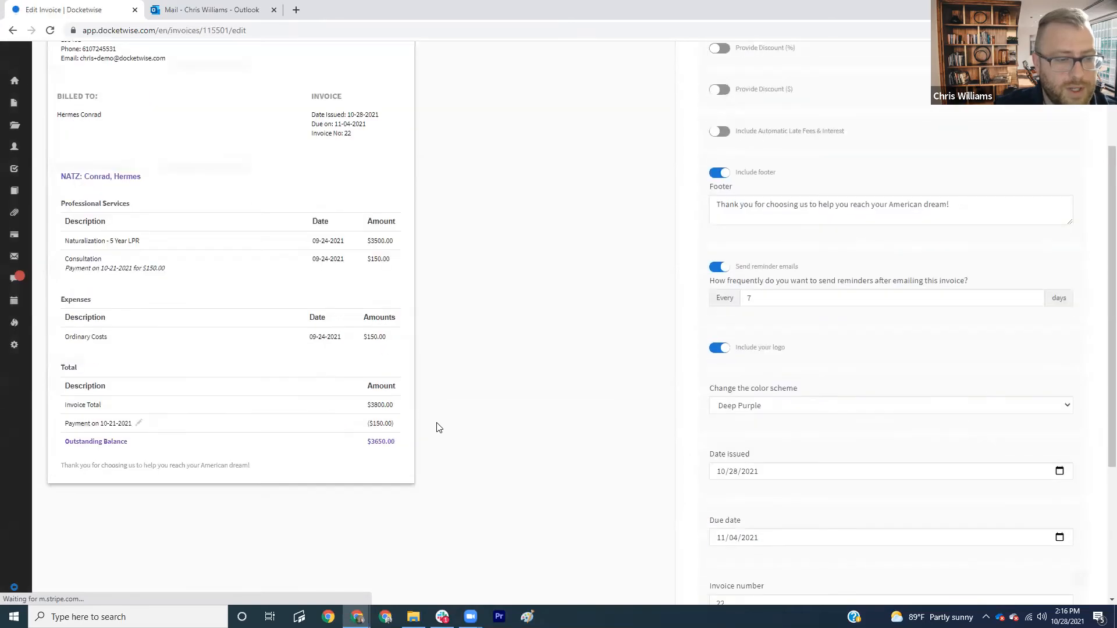
pyautogui.scroll(2, 354, 317)
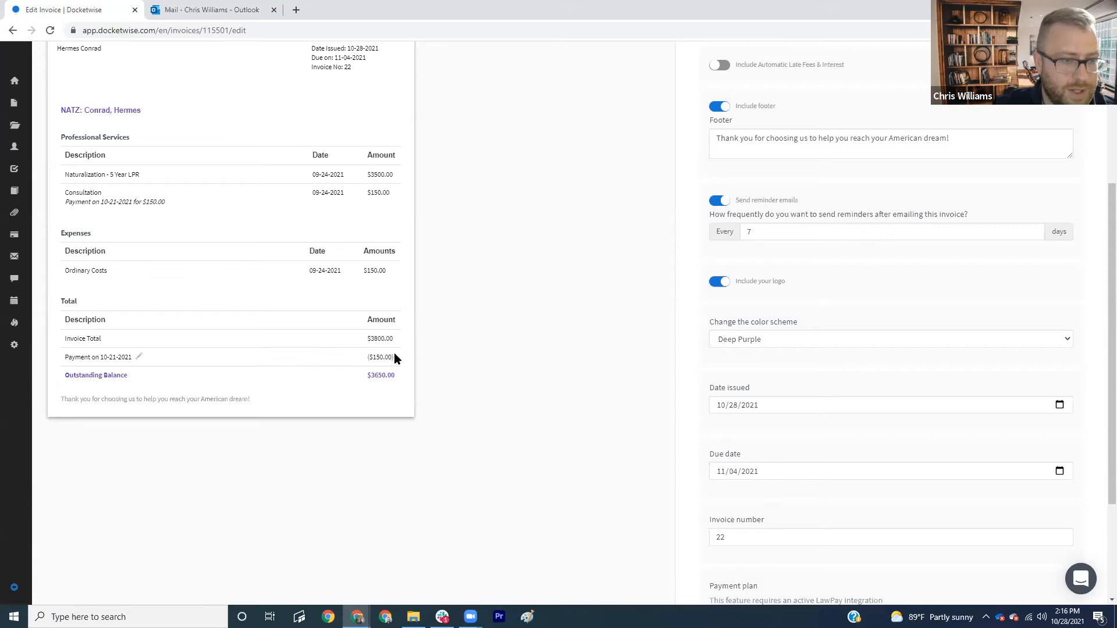
pyautogui.scroll(1, 307, 338)
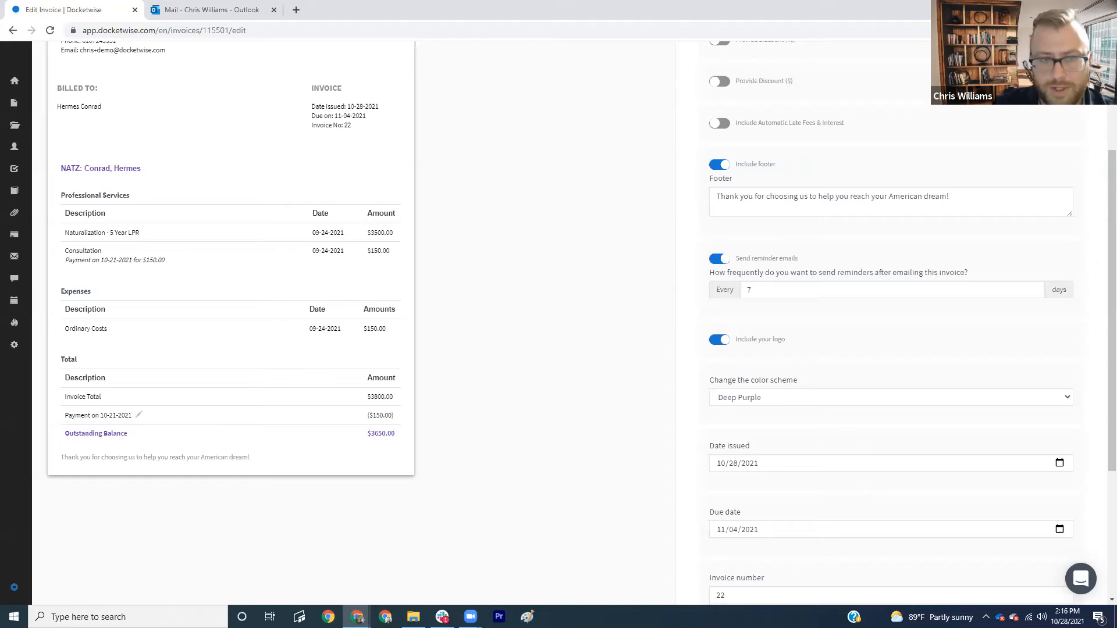
pyautogui.scroll(3, 559, 282)
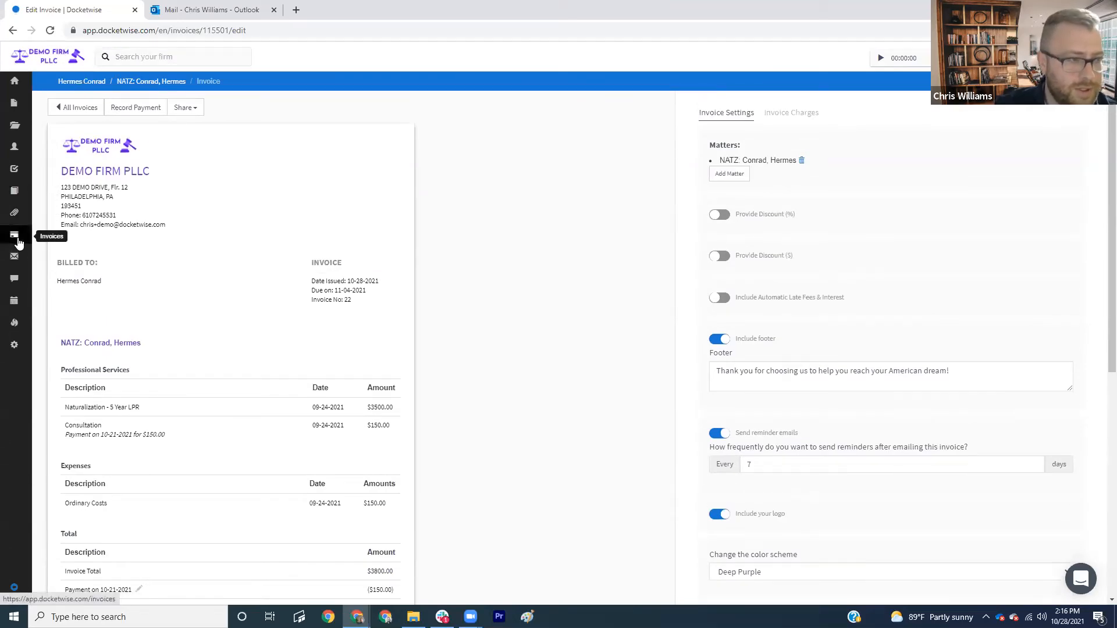
# - Open the client's invoice from page two of invoices and edit its 10-27-2021 payment
pyautogui.click(16, 239)
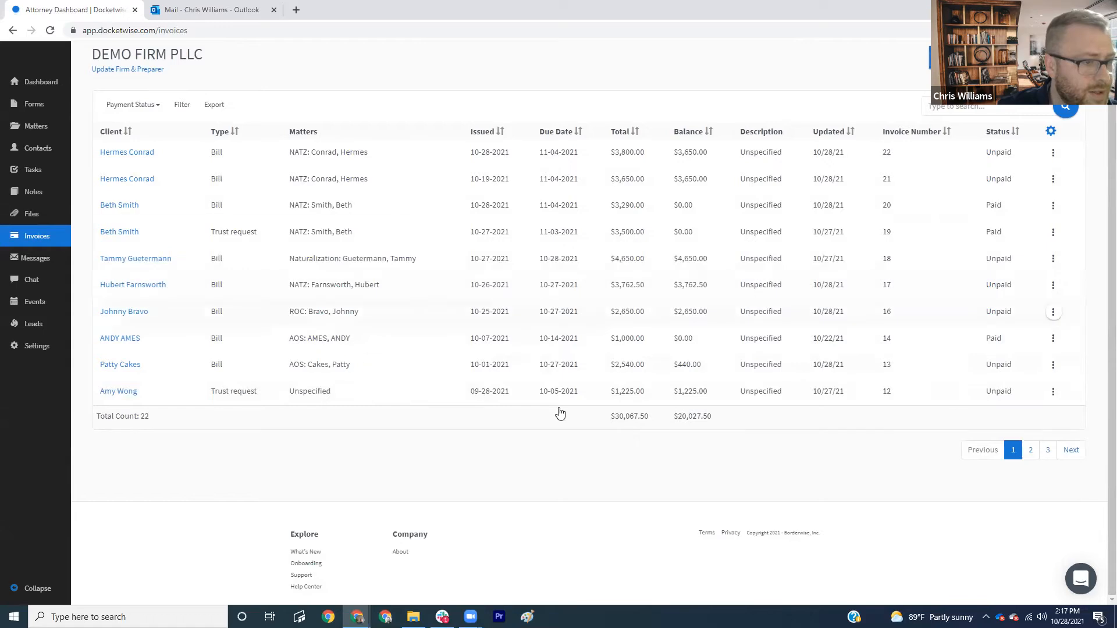
pyautogui.click(1030, 449)
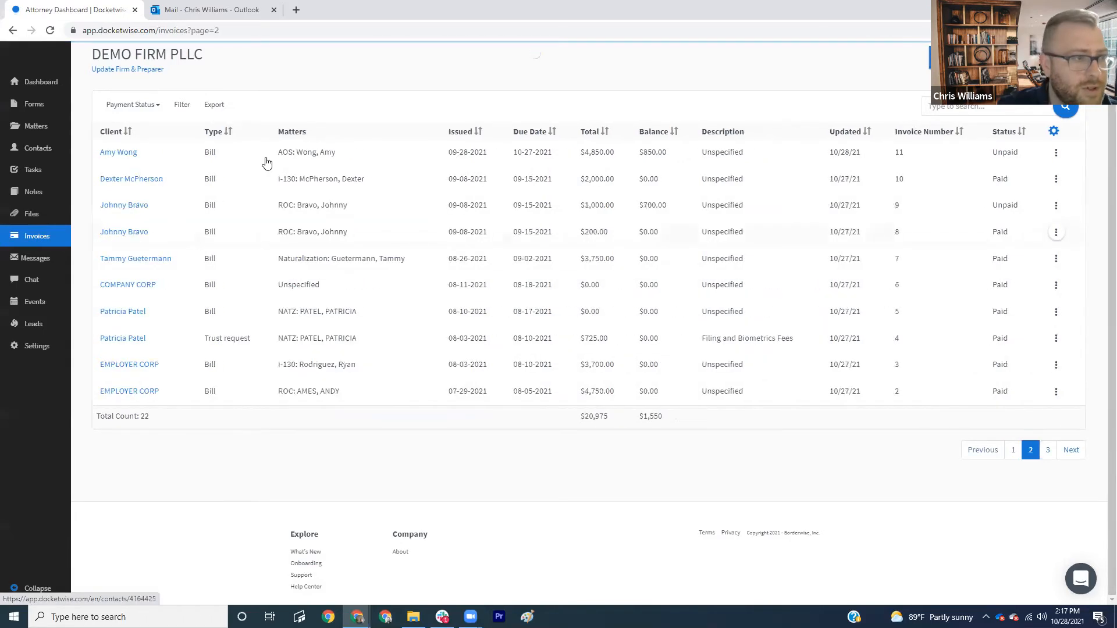
pyautogui.click(356, 162)
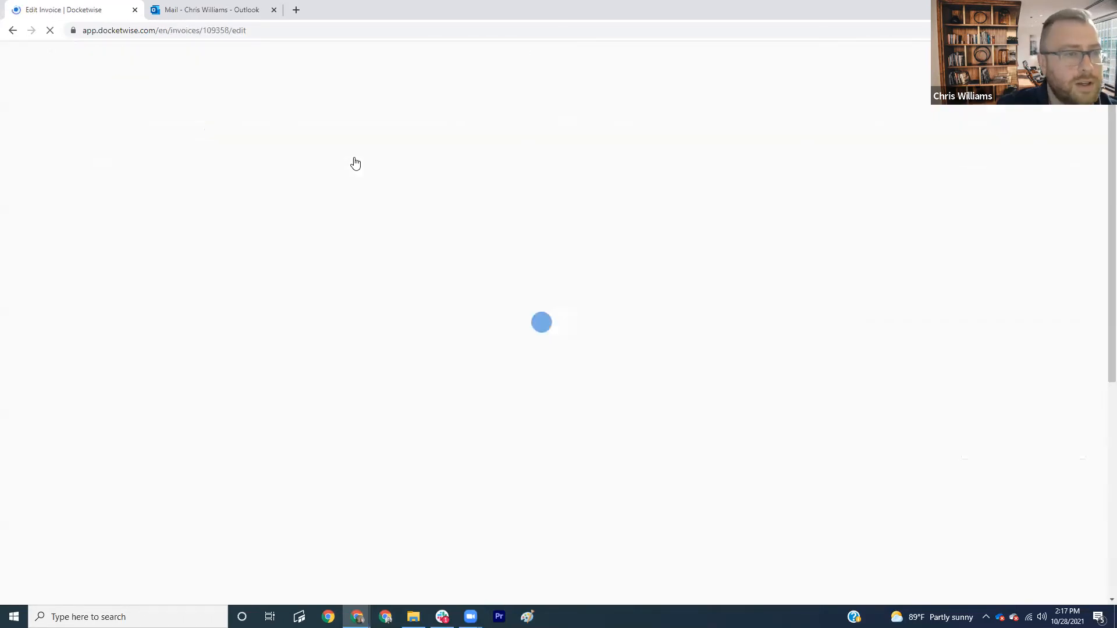
pyautogui.scroll(-1, 553, 273)
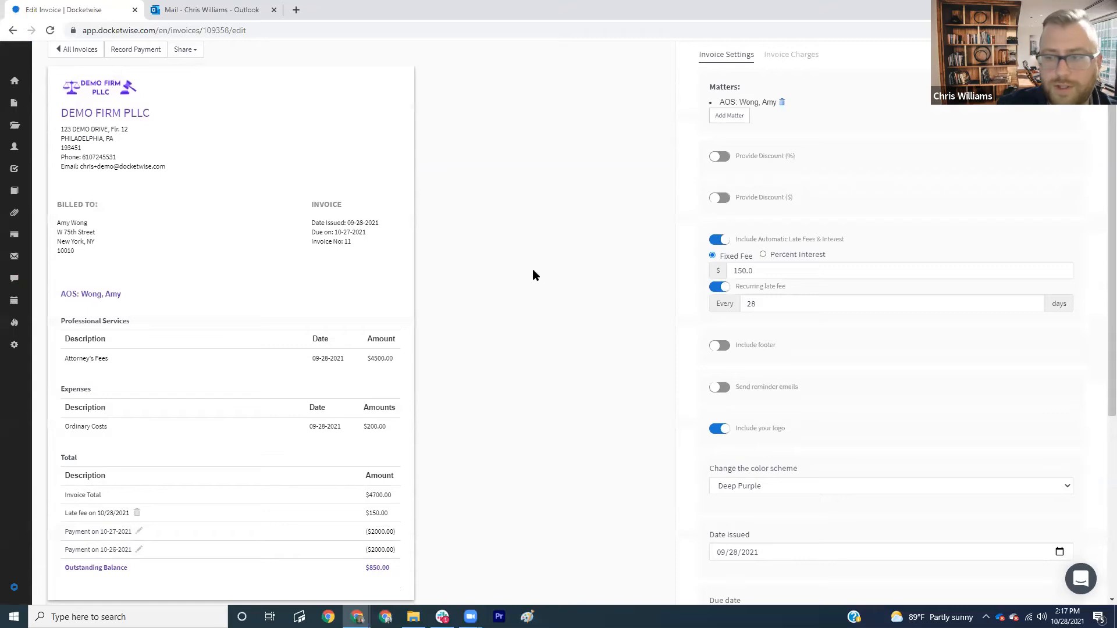
pyautogui.scroll(-1, 351, 394)
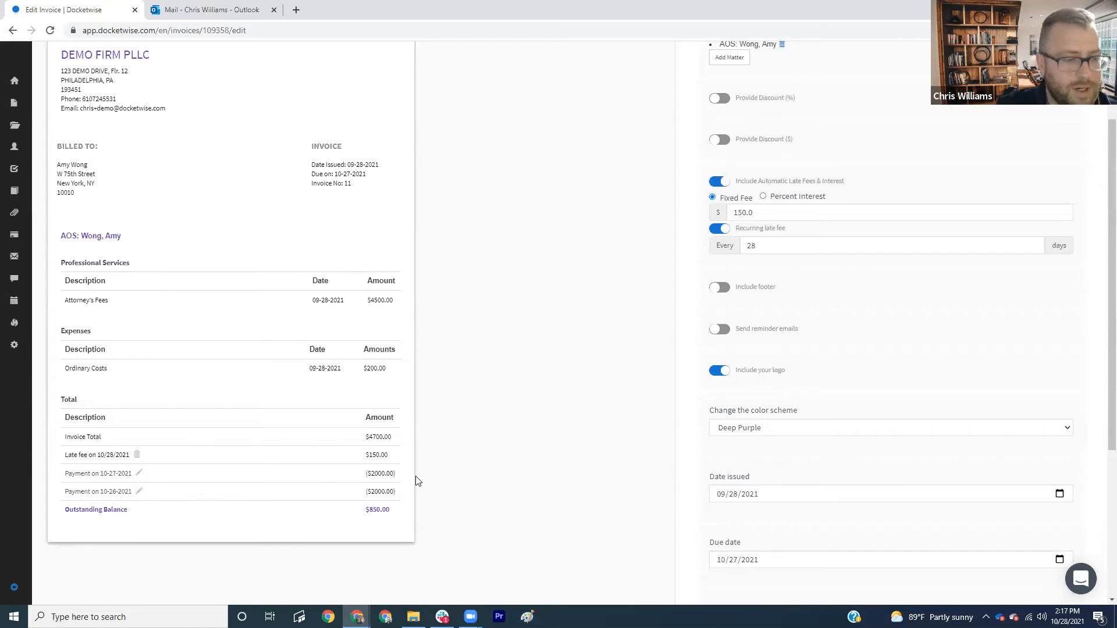
pyautogui.scroll(1, 418, 474)
pyautogui.scroll(-1, 279, 474)
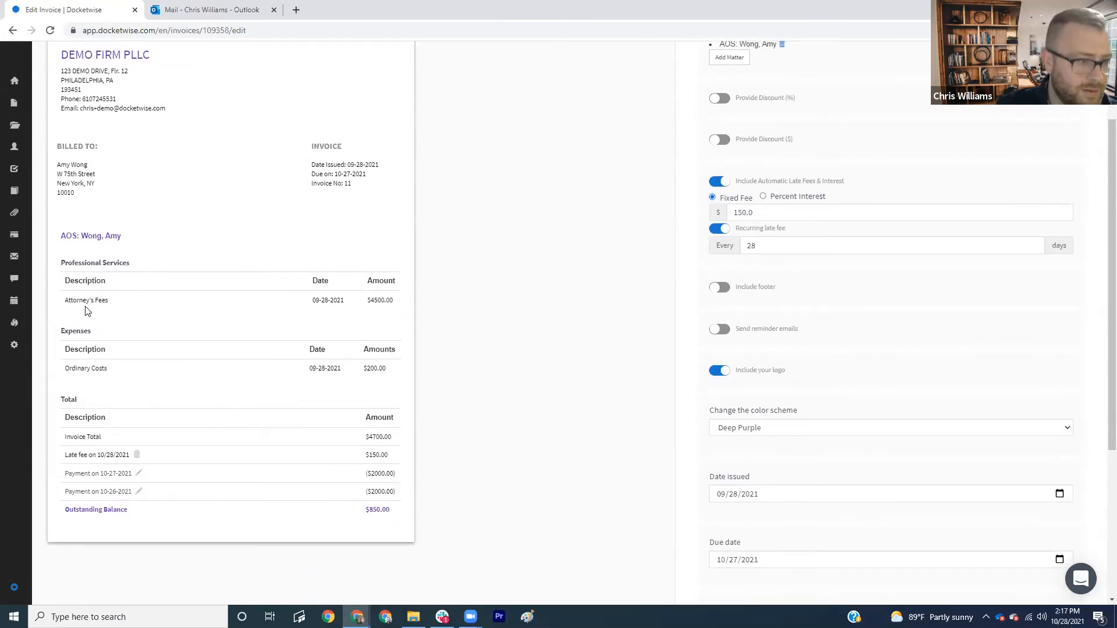
pyautogui.click(139, 475)
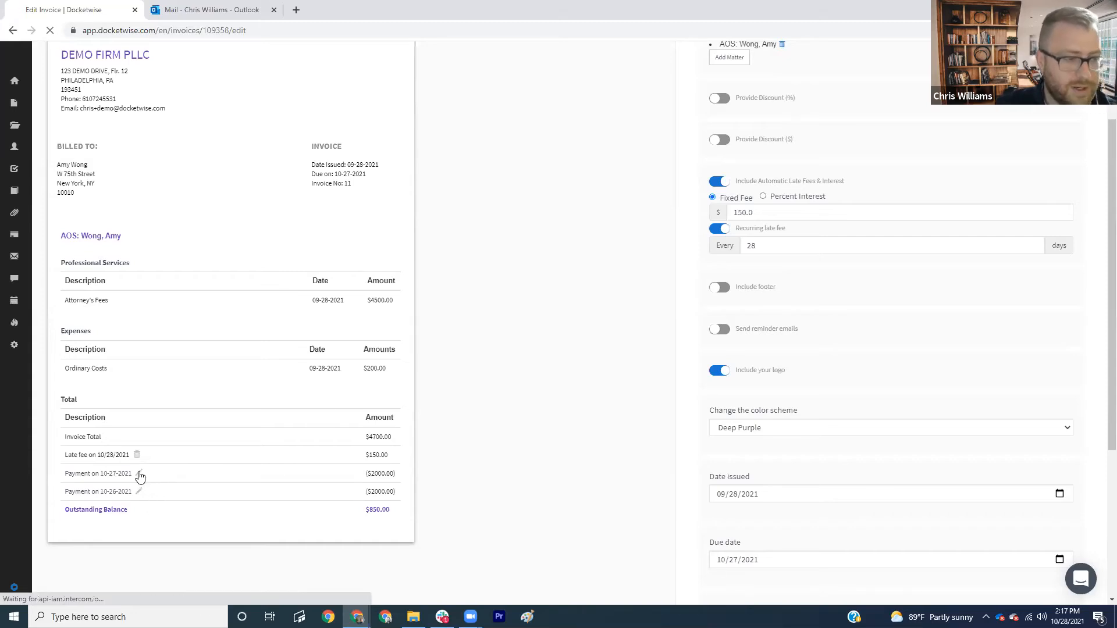
pyautogui.scroll(-6, 423, 373)
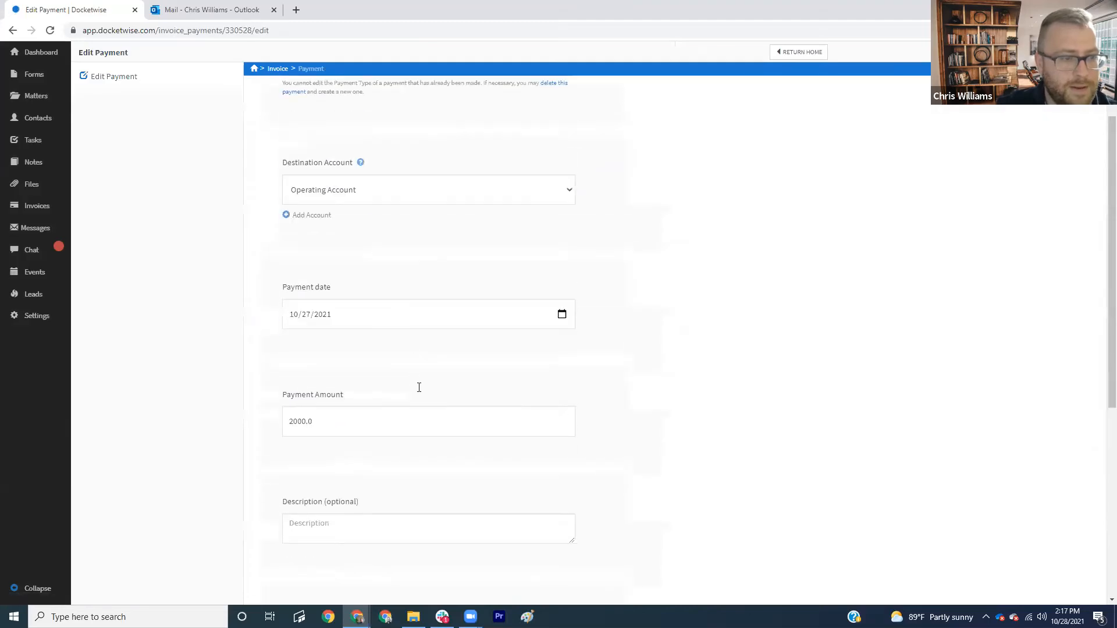
# - Link the 10-27-2021 $2000 payment to the Attorney's Fees charge and save
pyautogui.click(388, 414)
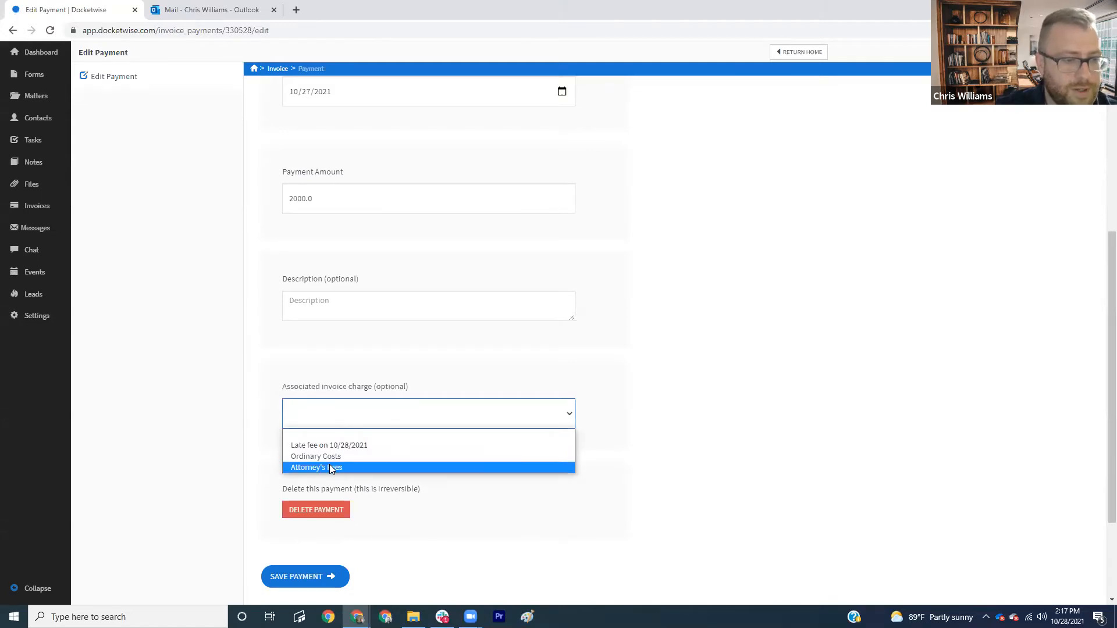
pyautogui.press('Return')
pyautogui.scroll(-2, 325, 494)
pyautogui.click(299, 462)
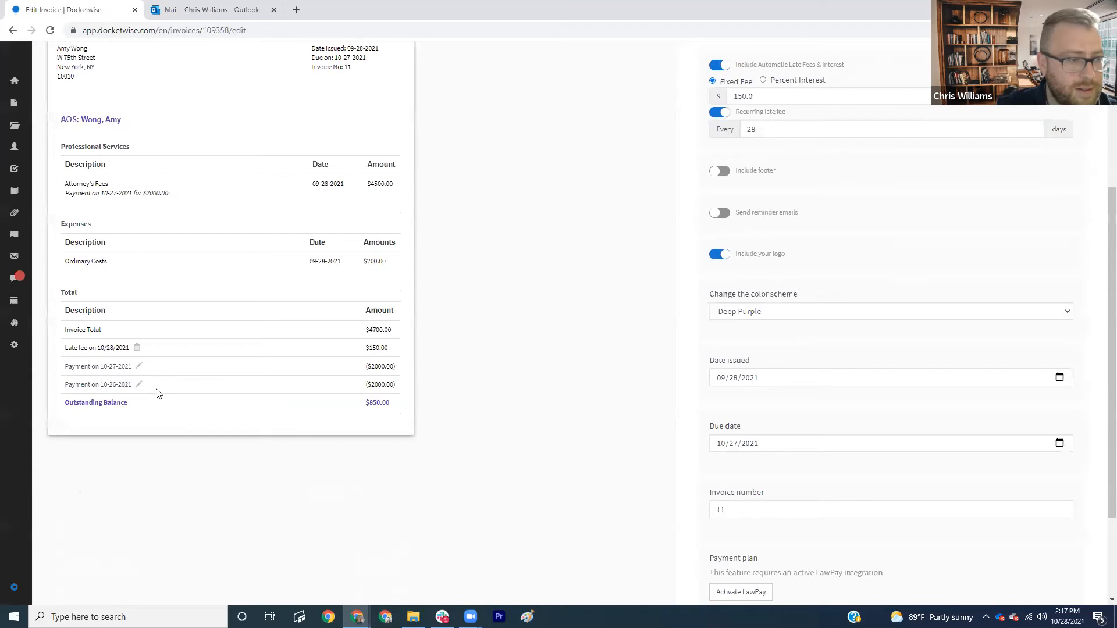
# - Link the 10-26-2021 $2000 payment to Attorney's Fees and save it
pyautogui.click(140, 386)
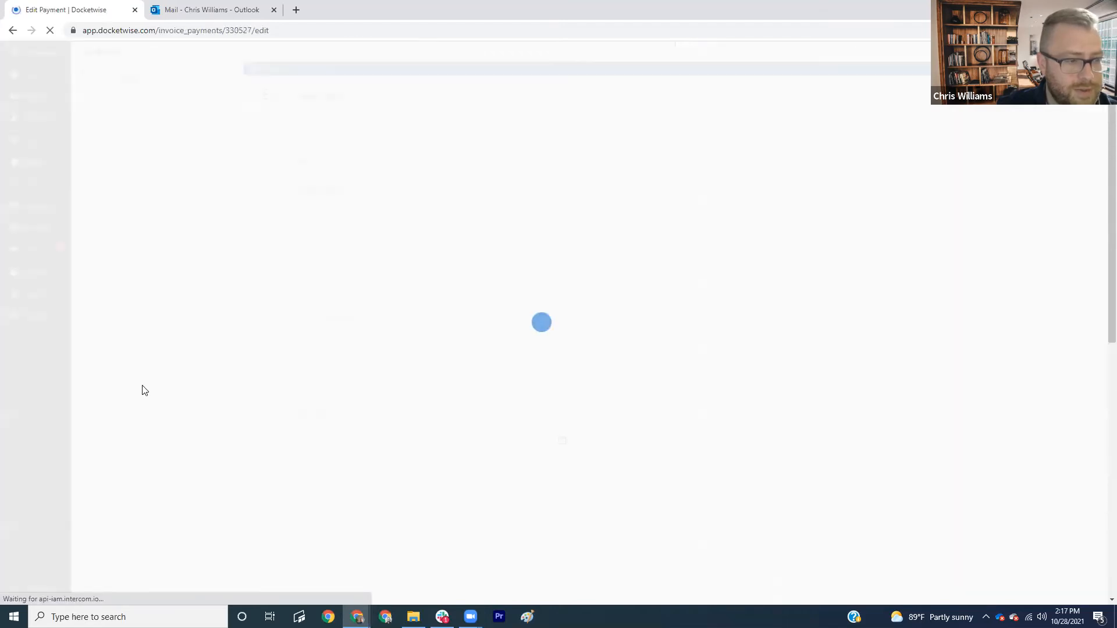
pyautogui.scroll(-1, 396, 405)
pyautogui.click(374, 367)
pyautogui.click(327, 407)
pyautogui.click(312, 527)
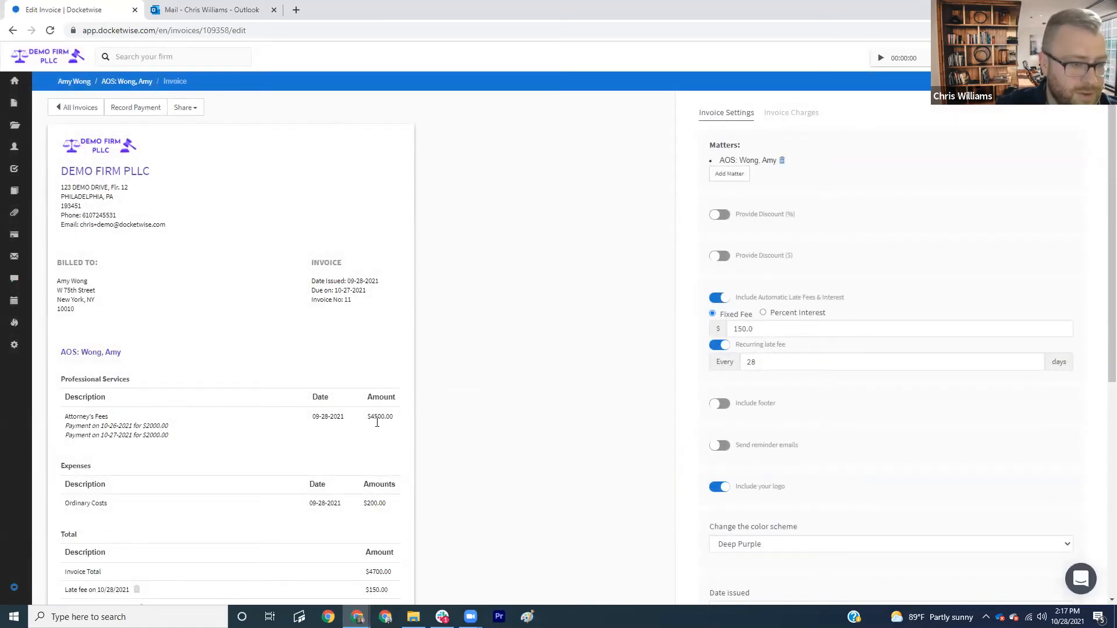
pyautogui.scroll(-1, 374, 415)
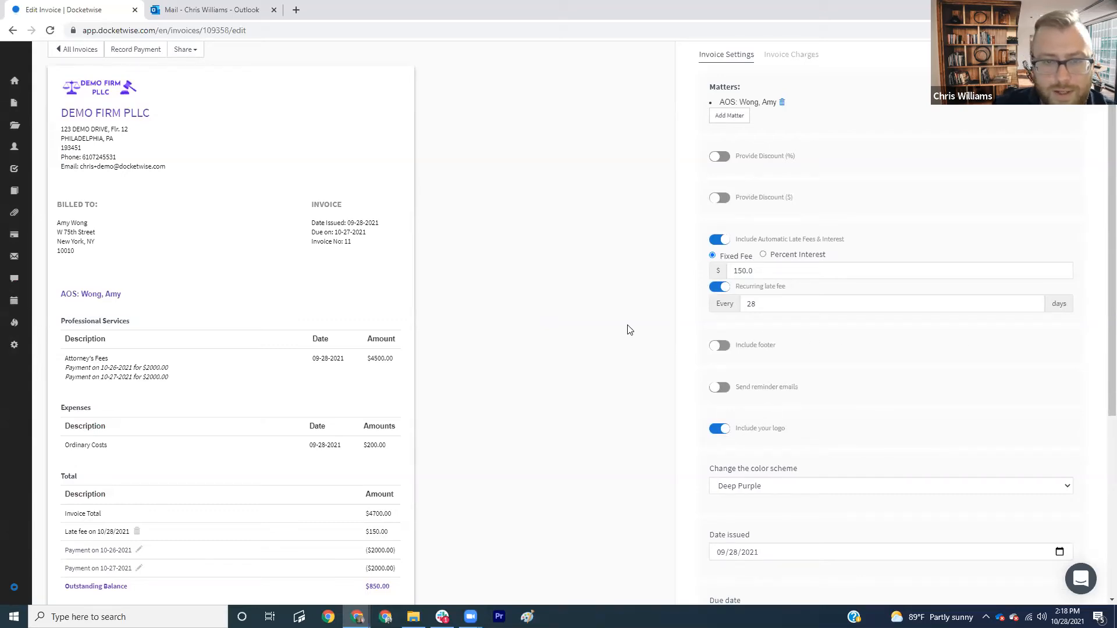
pyautogui.scroll(1, 629, 329)
pyautogui.scroll(-2, 825, 407)
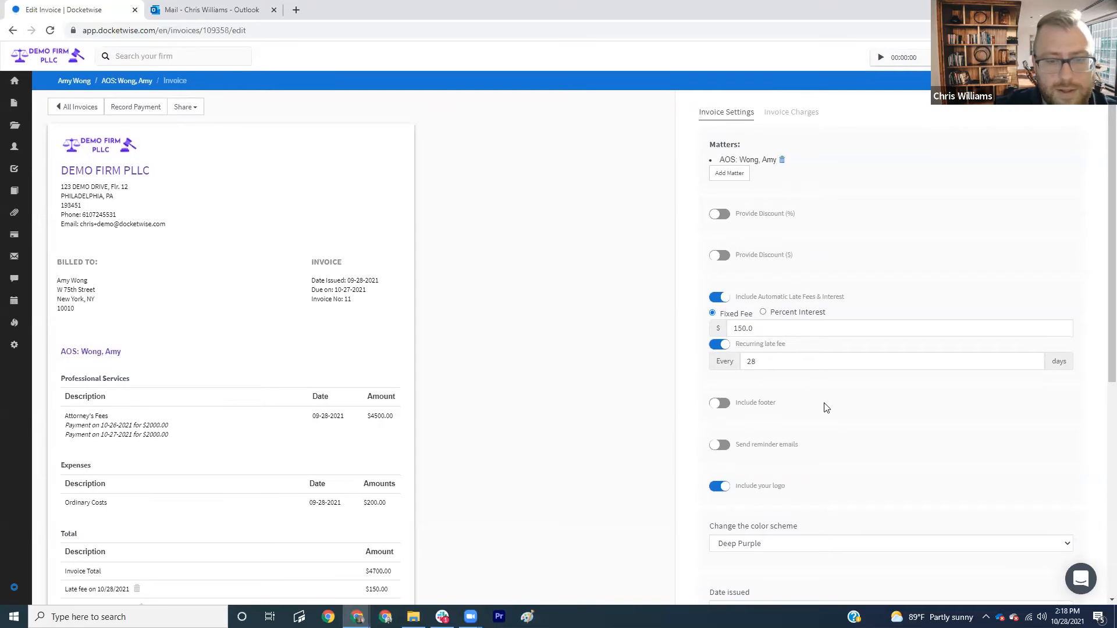
pyautogui.scroll(-2, 826, 423)
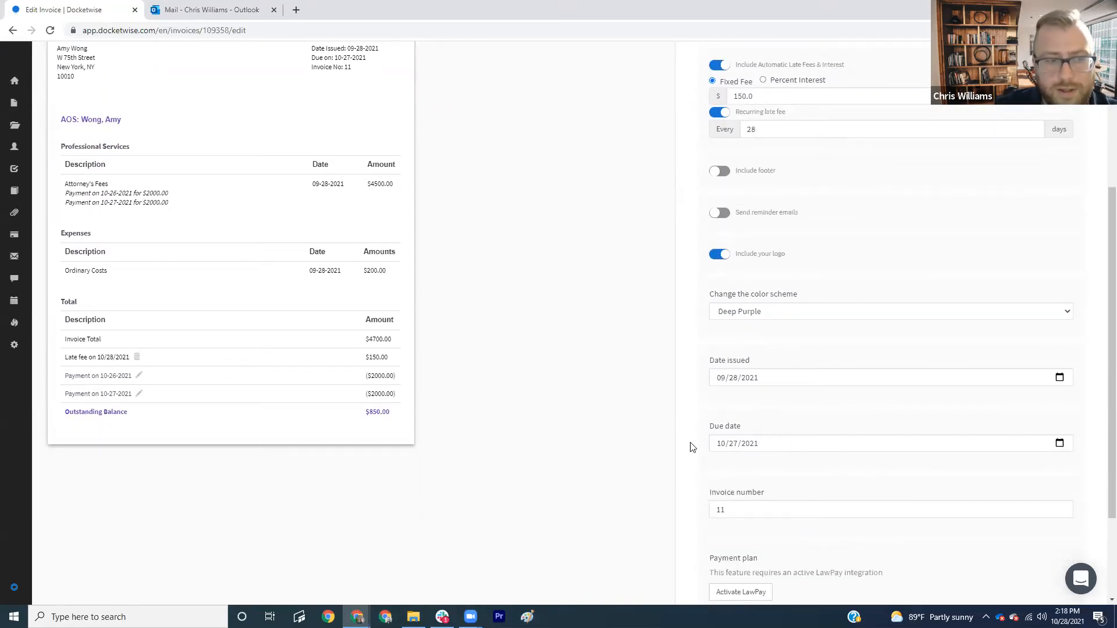
pyautogui.scroll(4, 649, 438)
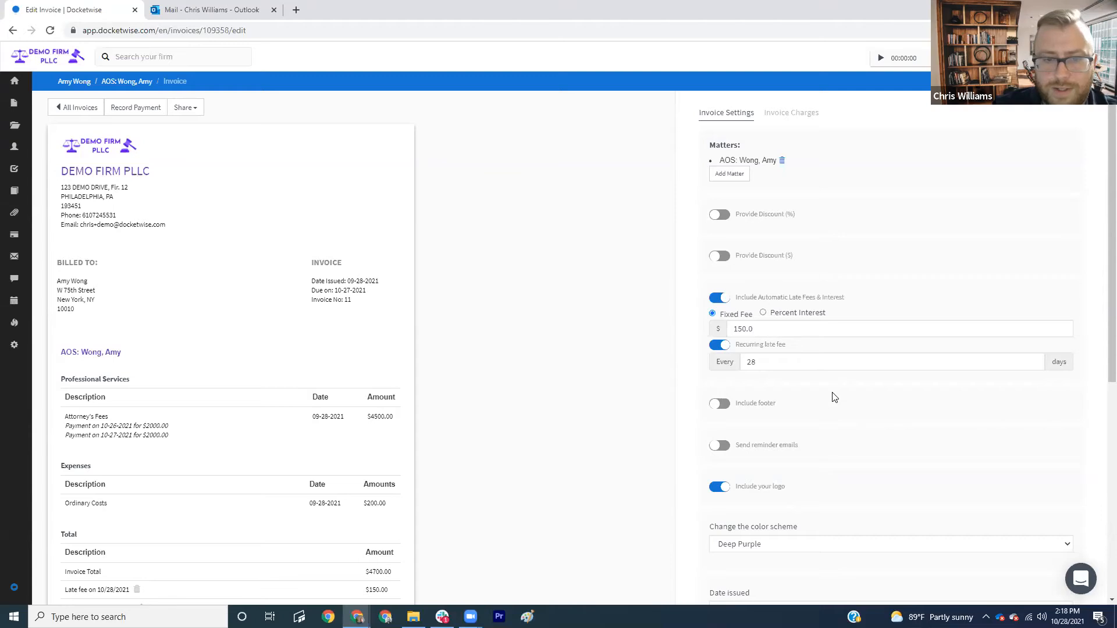
# - Review the invoice, then open Settings > Invoice Settings for firm defaults
pyautogui.scroll(-1, 797, 381)
pyautogui.scroll(1, 861, 360)
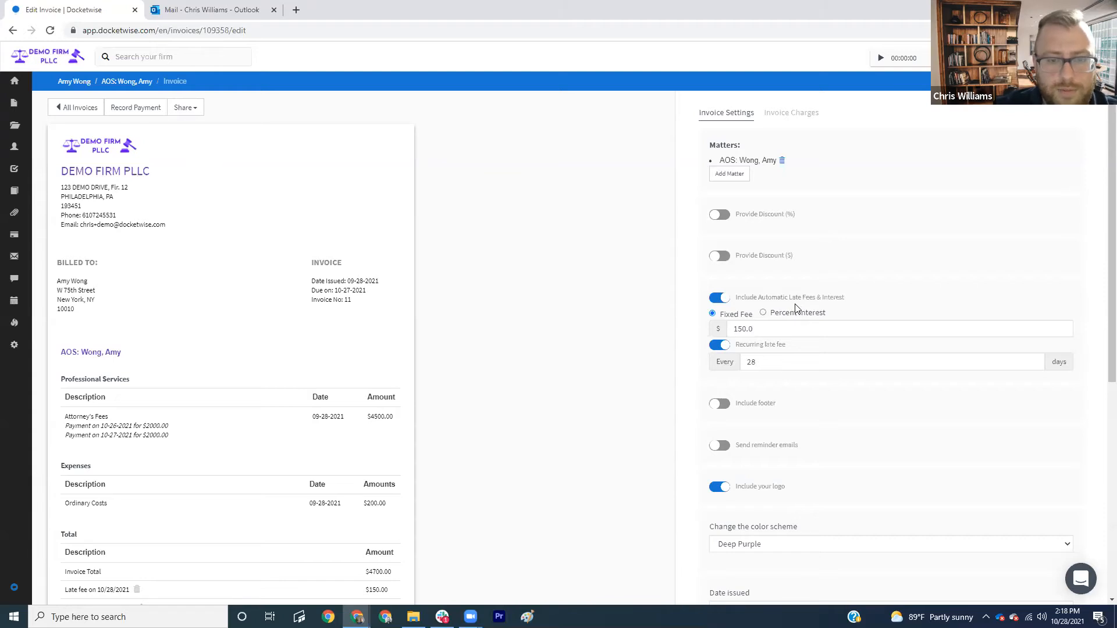
pyautogui.scroll(-1, 797, 307)
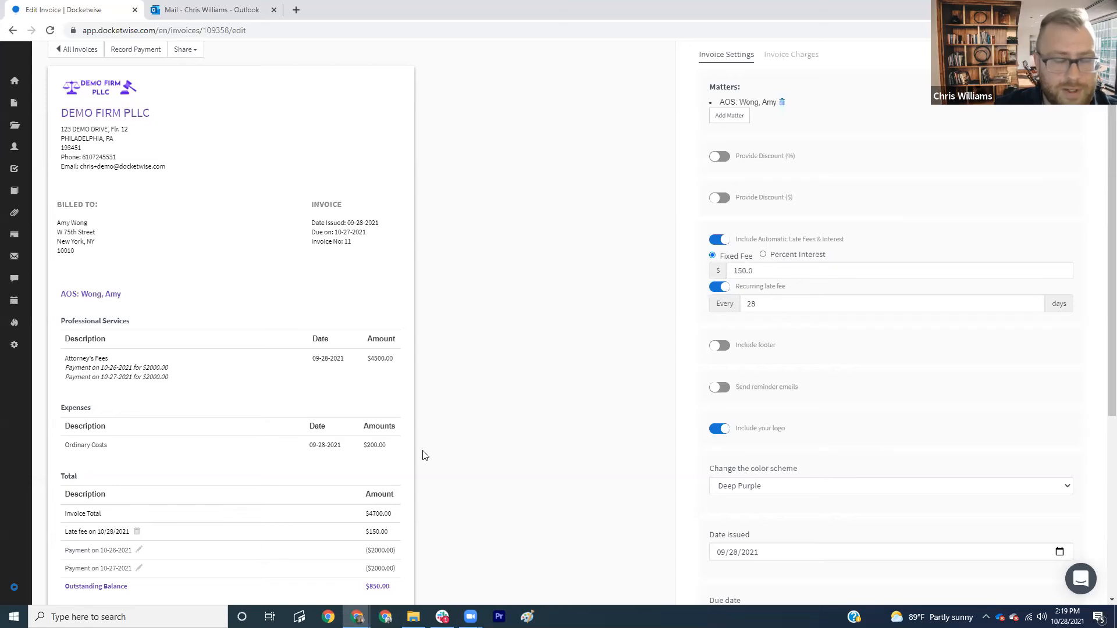
pyautogui.scroll(-1, 509, 422)
pyautogui.scroll(1, 640, 395)
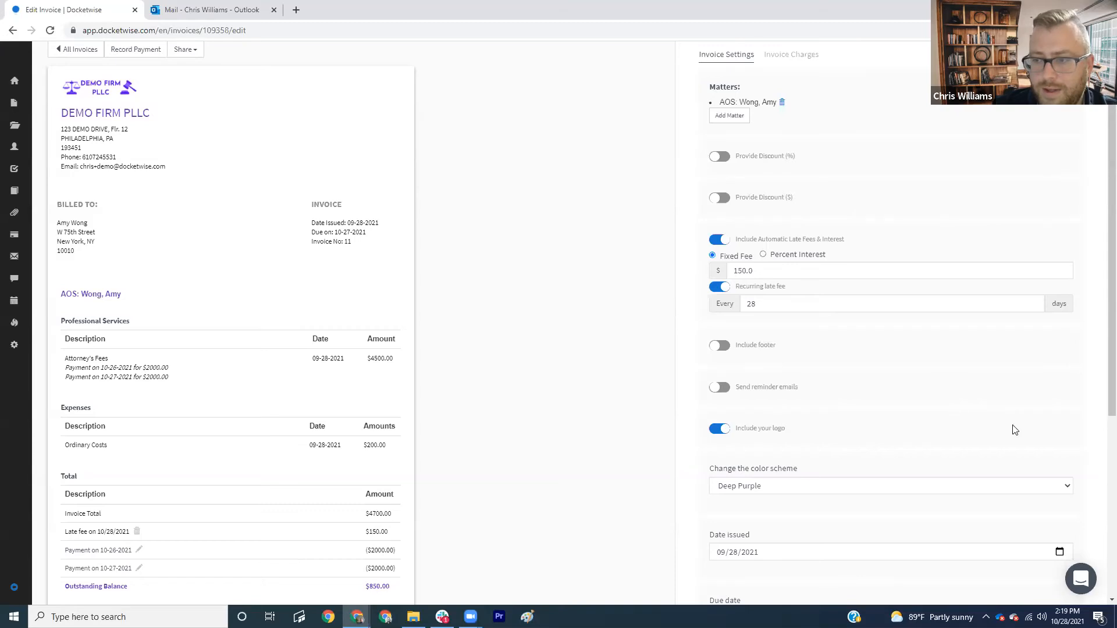
pyautogui.scroll(-1, 1012, 427)
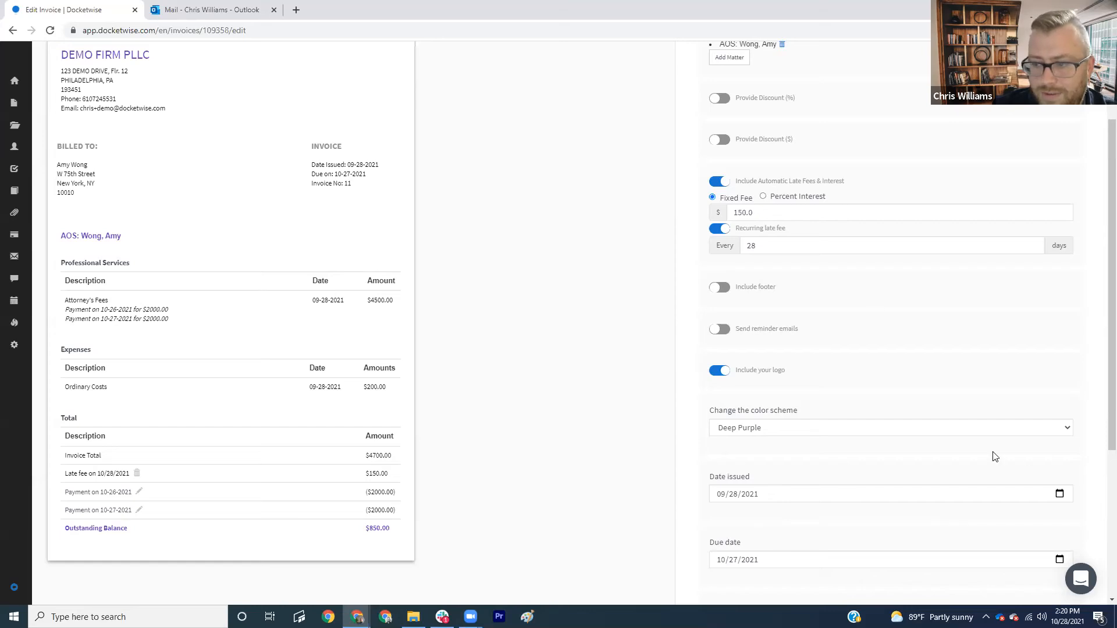
pyautogui.scroll(-1, 460, 441)
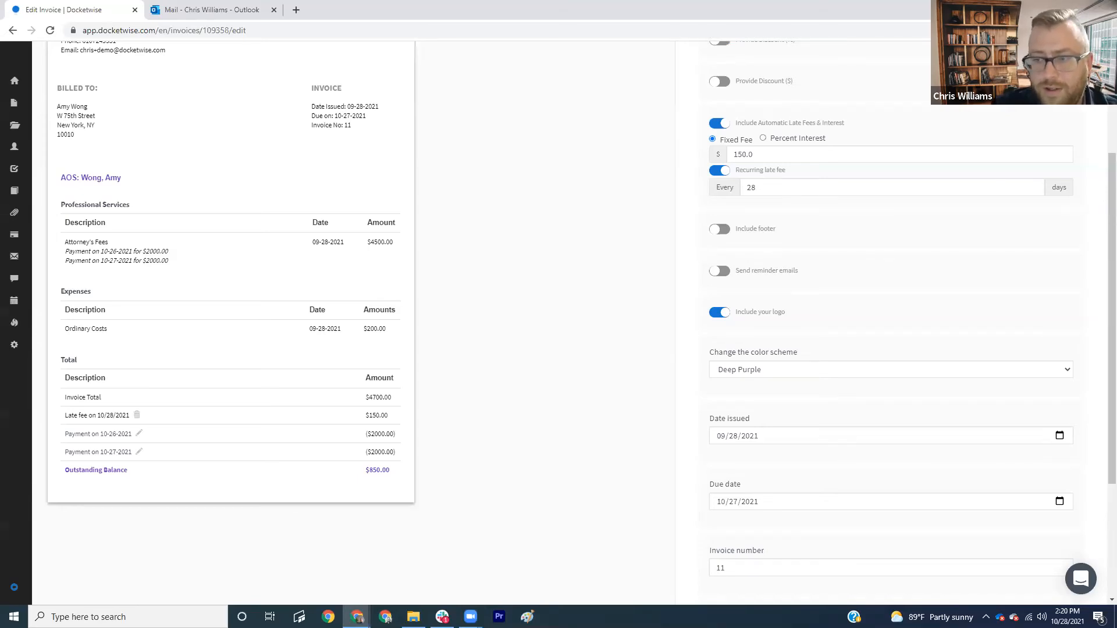
pyautogui.scroll(1, 973, 411)
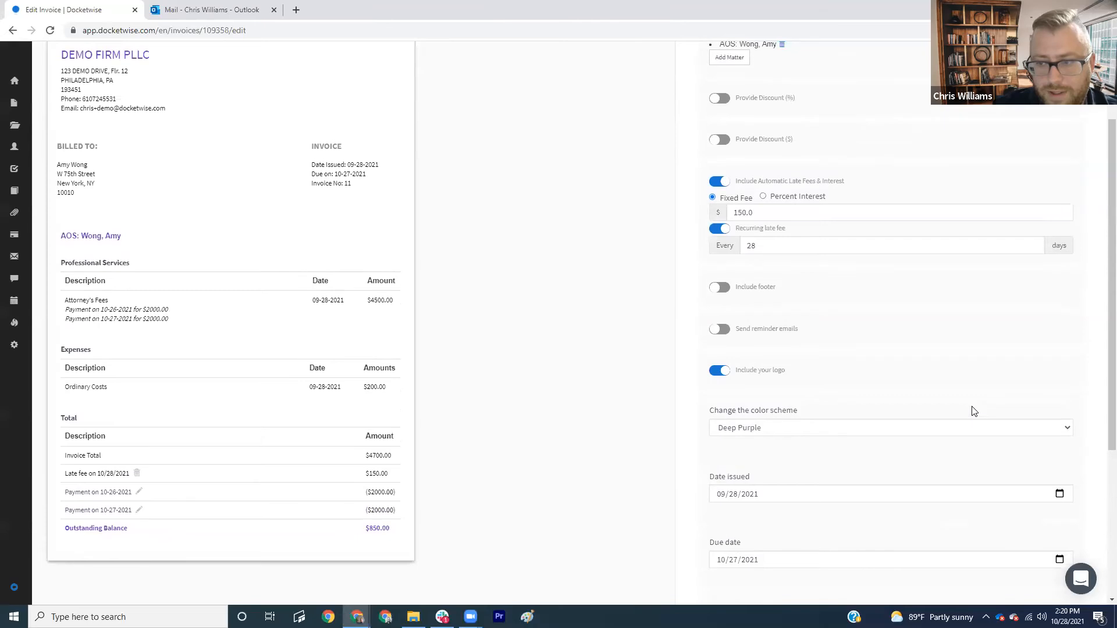
pyautogui.scroll(2, 931, 402)
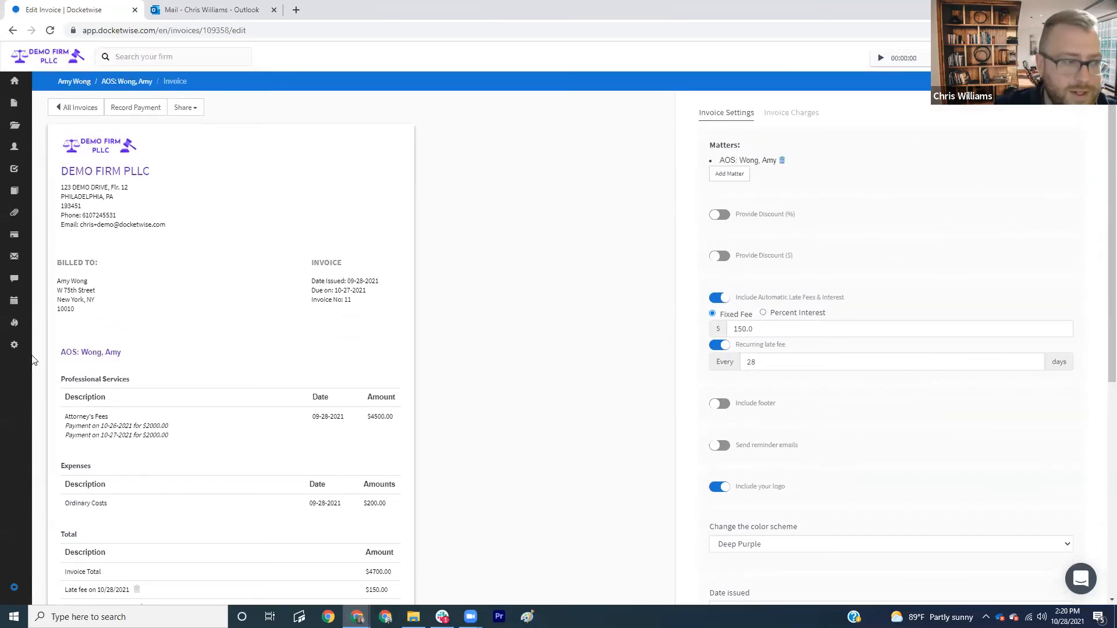
pyautogui.click(13, 348)
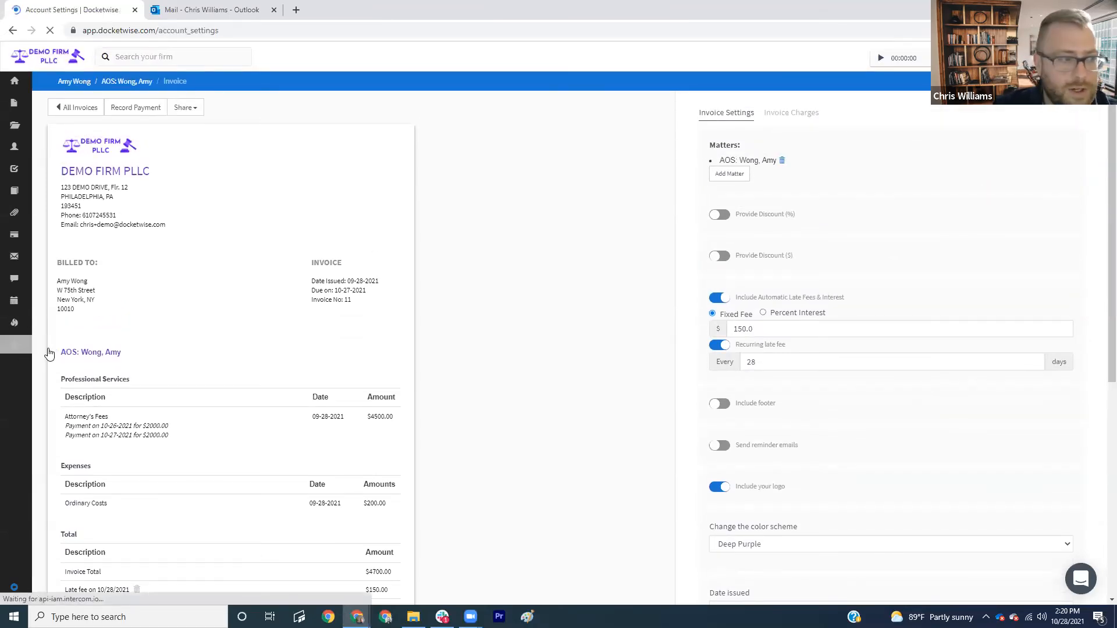
pyautogui.click(121, 231)
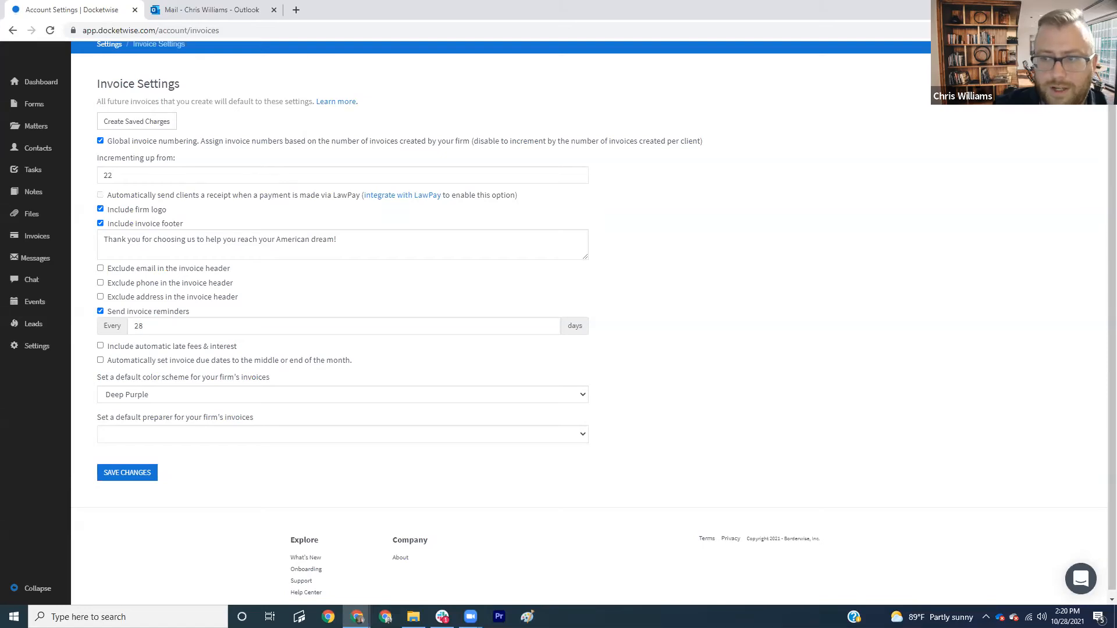
# - Enable a default fixed $150 automatic late fee recurring every 30 days
pyautogui.click(100, 346)
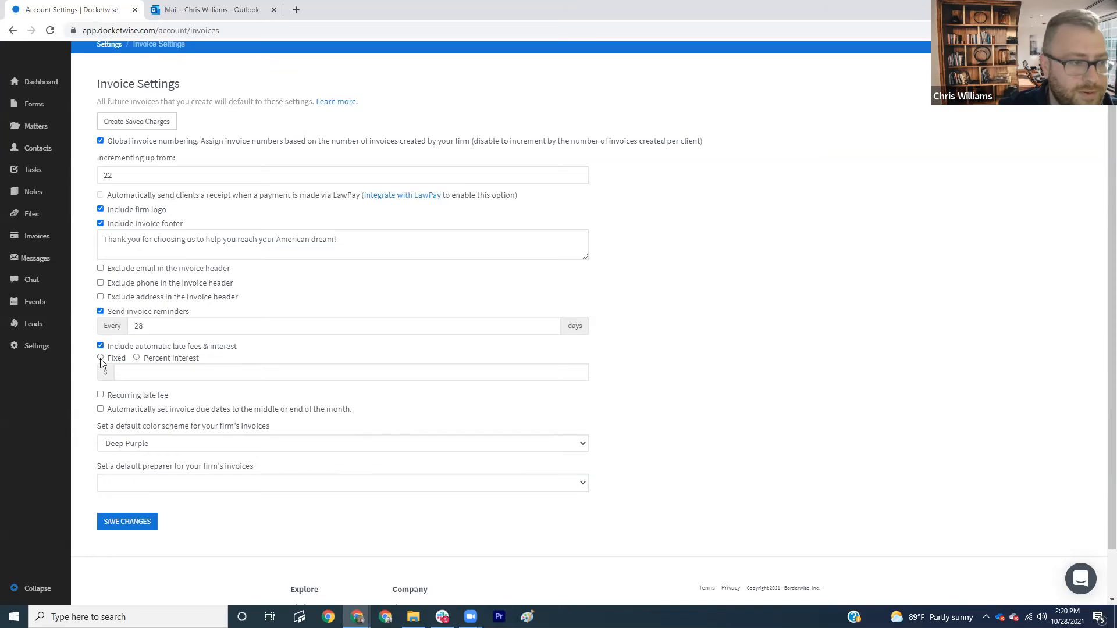
pyautogui.click(101, 358)
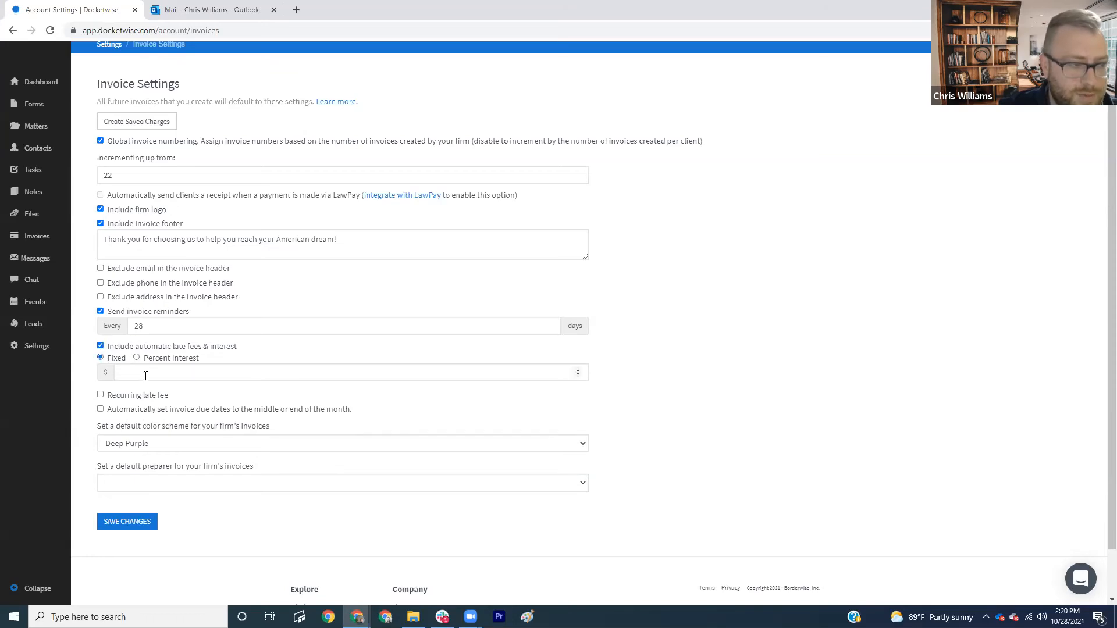
pyautogui.click(150, 373)
pyautogui.write('150')
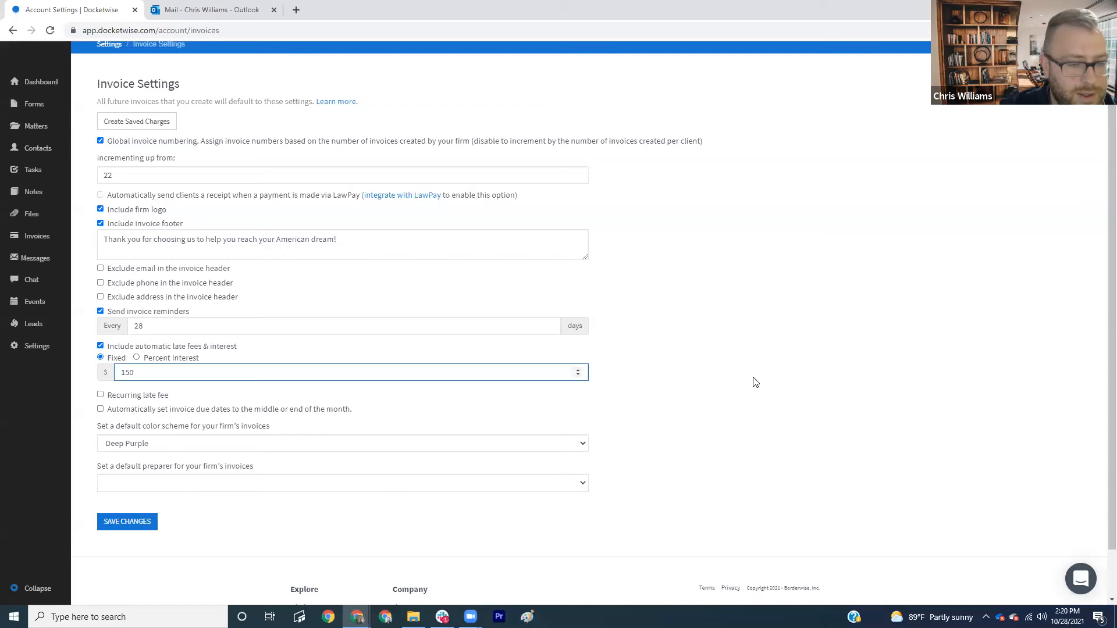
pyautogui.click(100, 397)
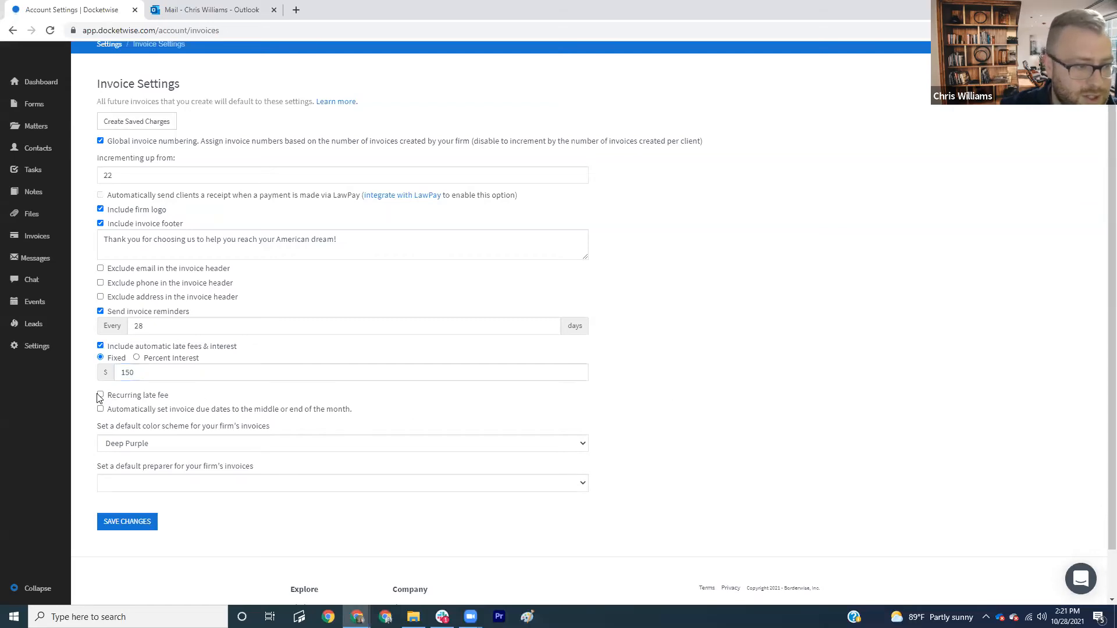
pyautogui.click(195, 414)
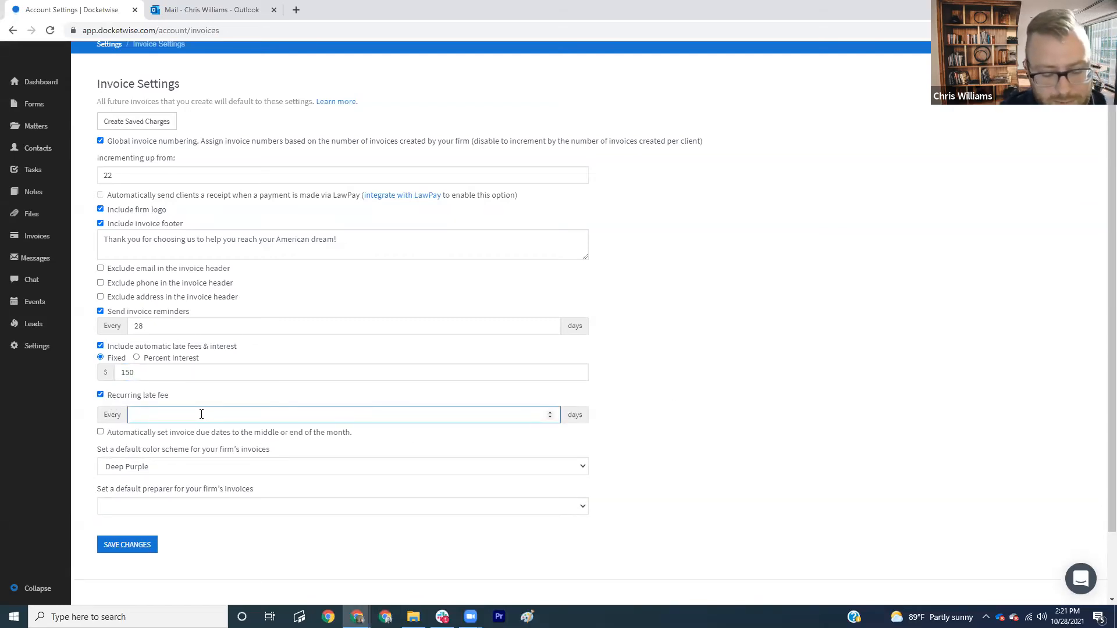
pyautogui.write('30')
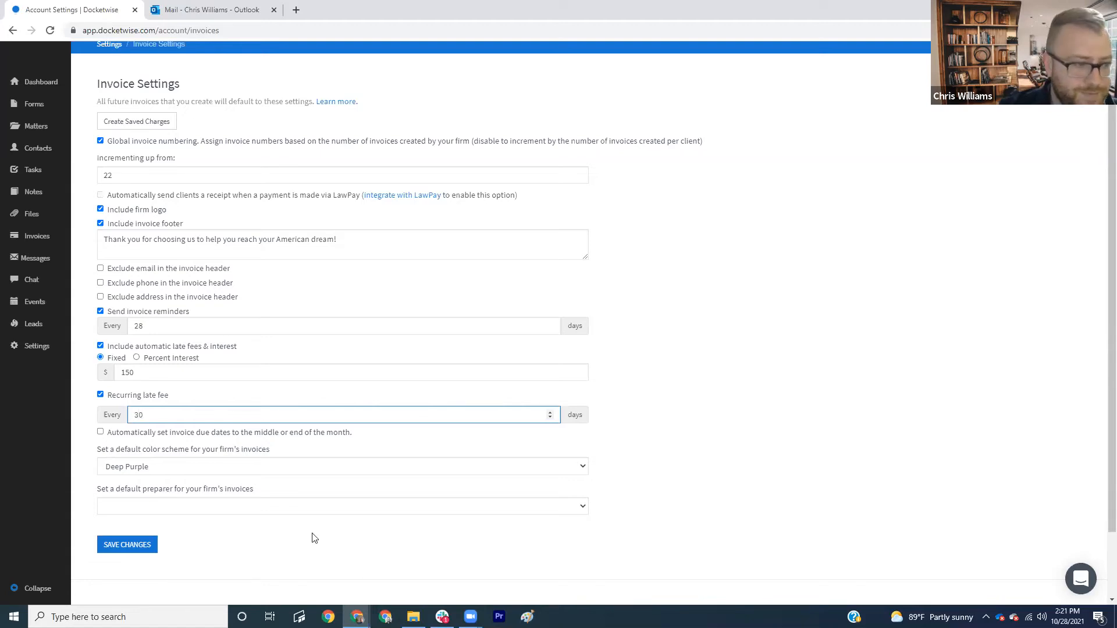
pyautogui.click(777, 436)
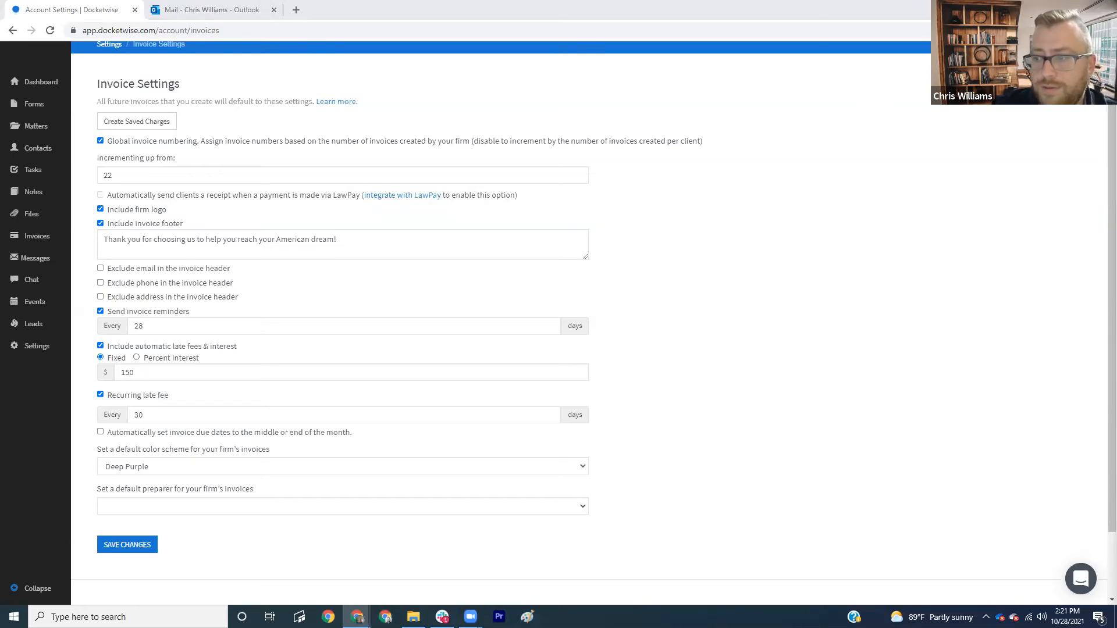
pyautogui.scroll(-1, 134, 494)
# - Save the current invoice settings and reopen Invoice Settings to check them
pyautogui.click(140, 488)
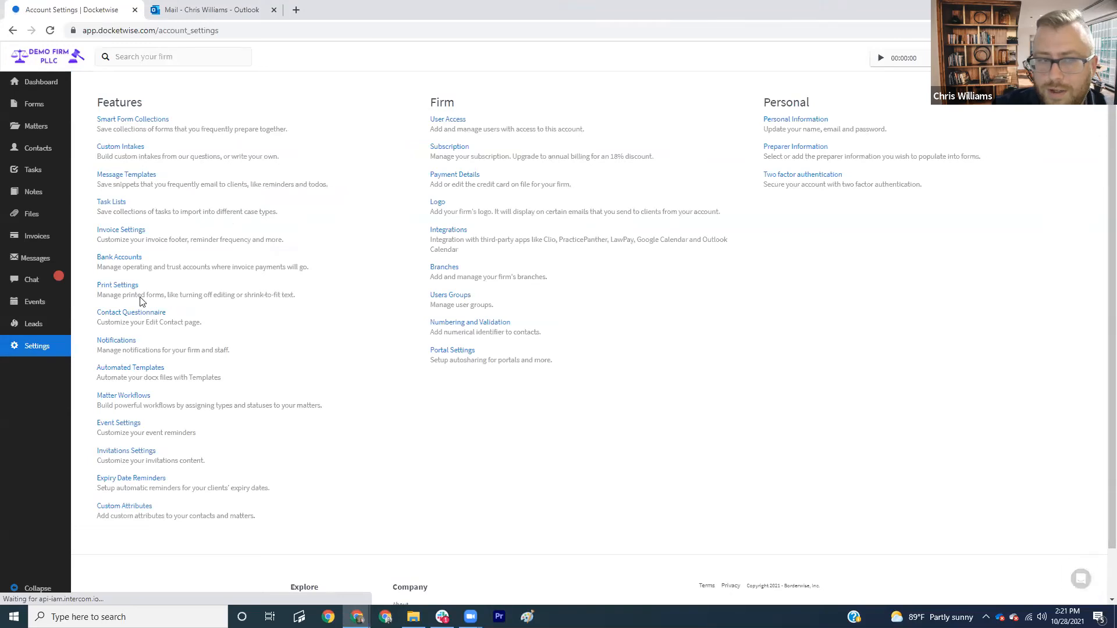
pyautogui.click(122, 230)
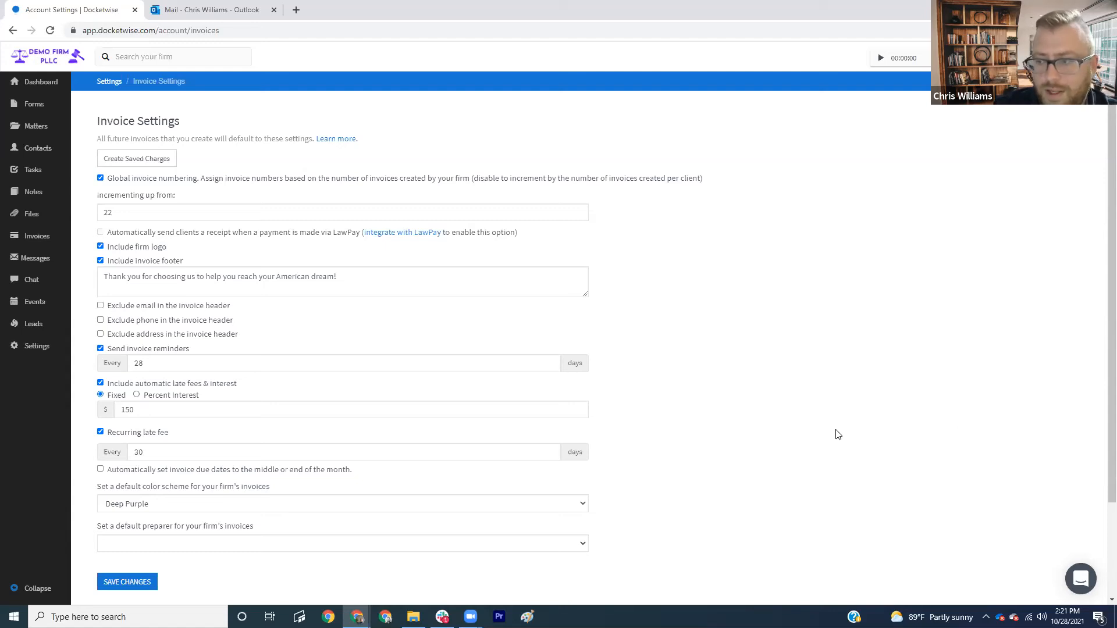
pyautogui.scroll(-1, 794, 421)
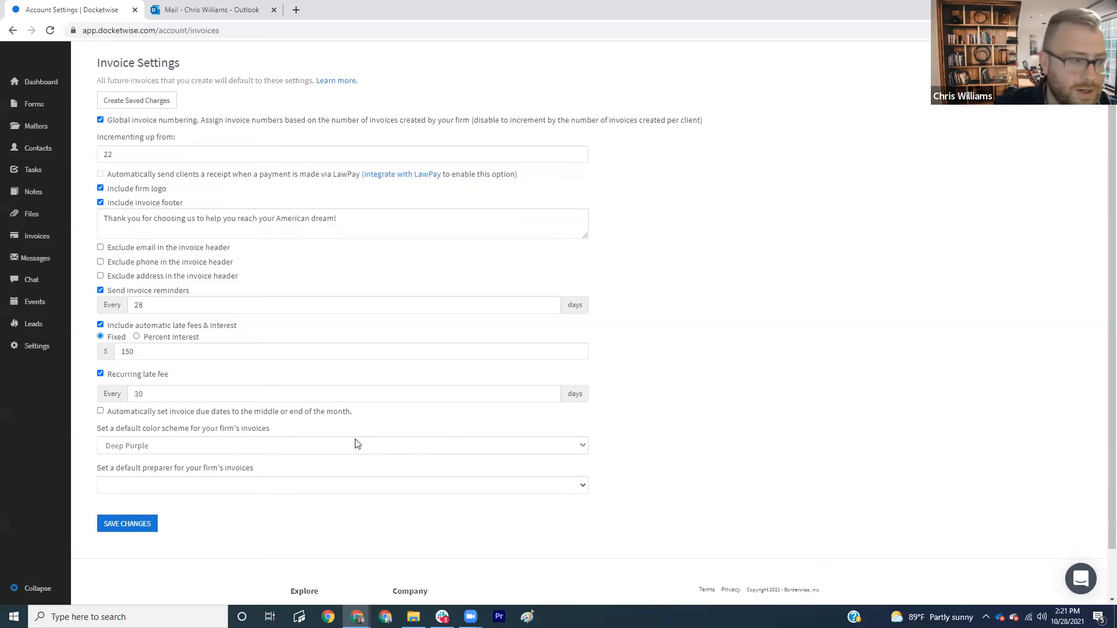
# - Turn on automatic due dates set to the 15th or last day, whichever is sooner, and save
pyautogui.click(100, 412)
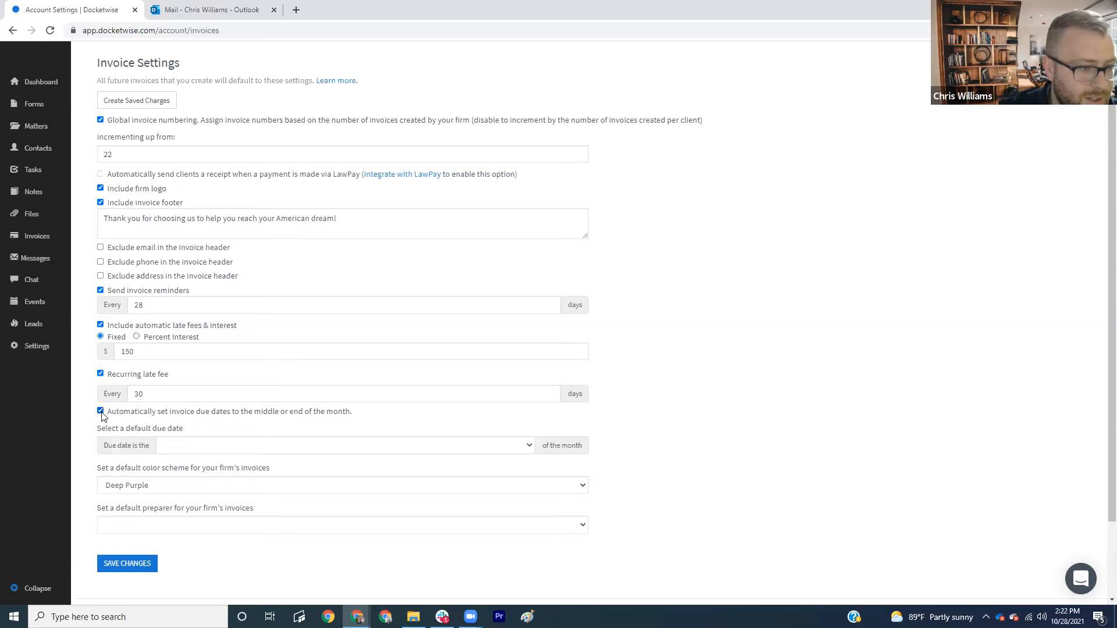
pyautogui.click(283, 451)
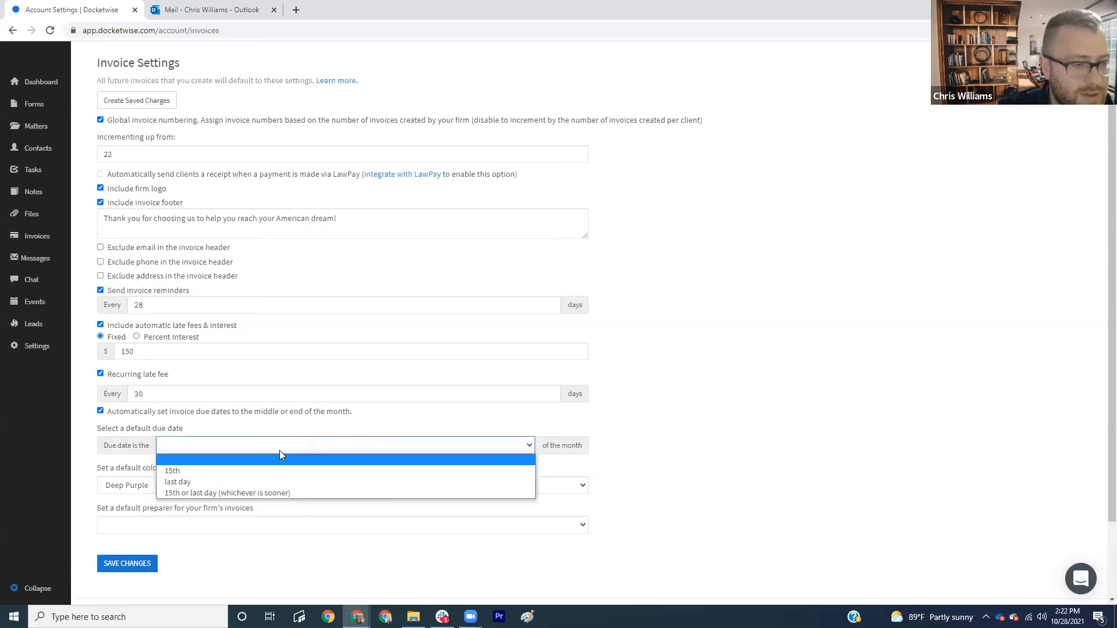
pyautogui.click(274, 498)
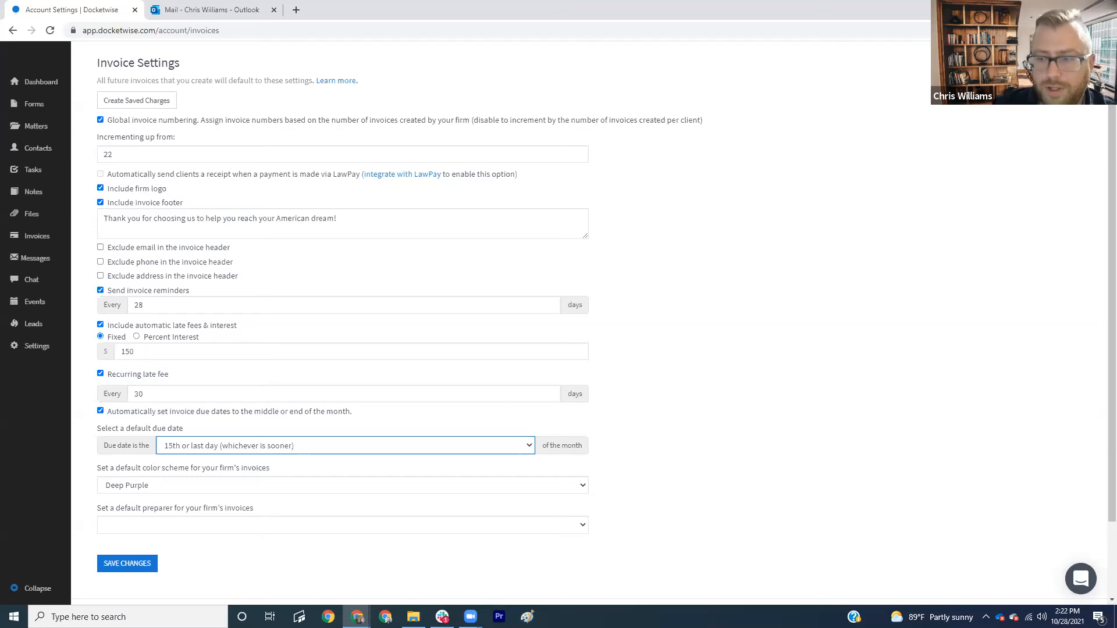
pyautogui.scroll(-1, 1064, 464)
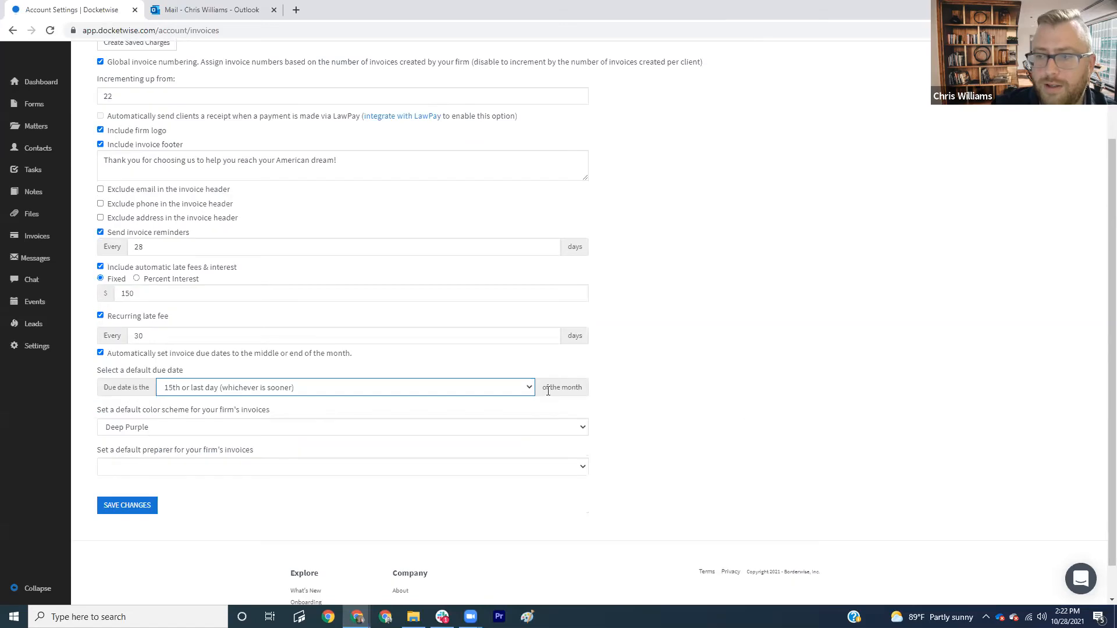
pyautogui.scroll(3, 427, 370)
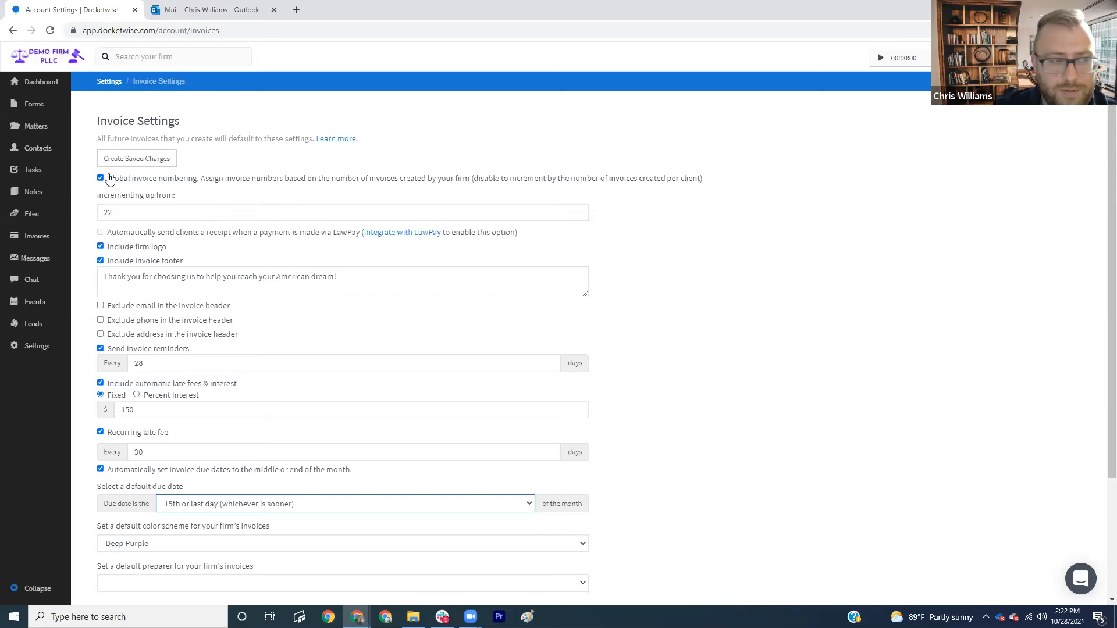
pyautogui.scroll(-3, 193, 188)
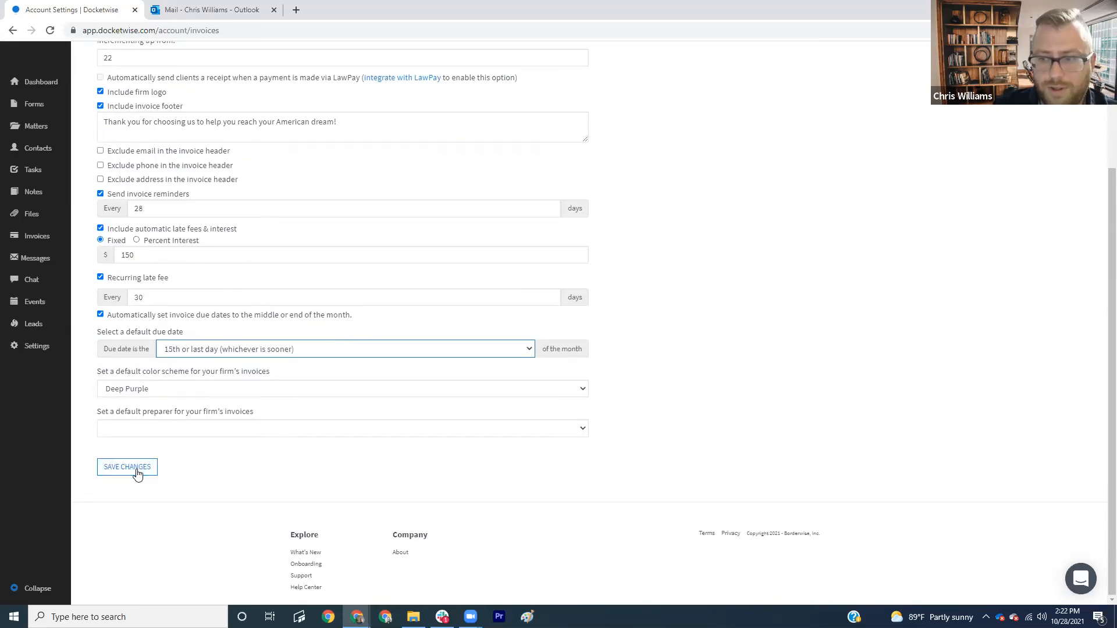
pyautogui.click(137, 473)
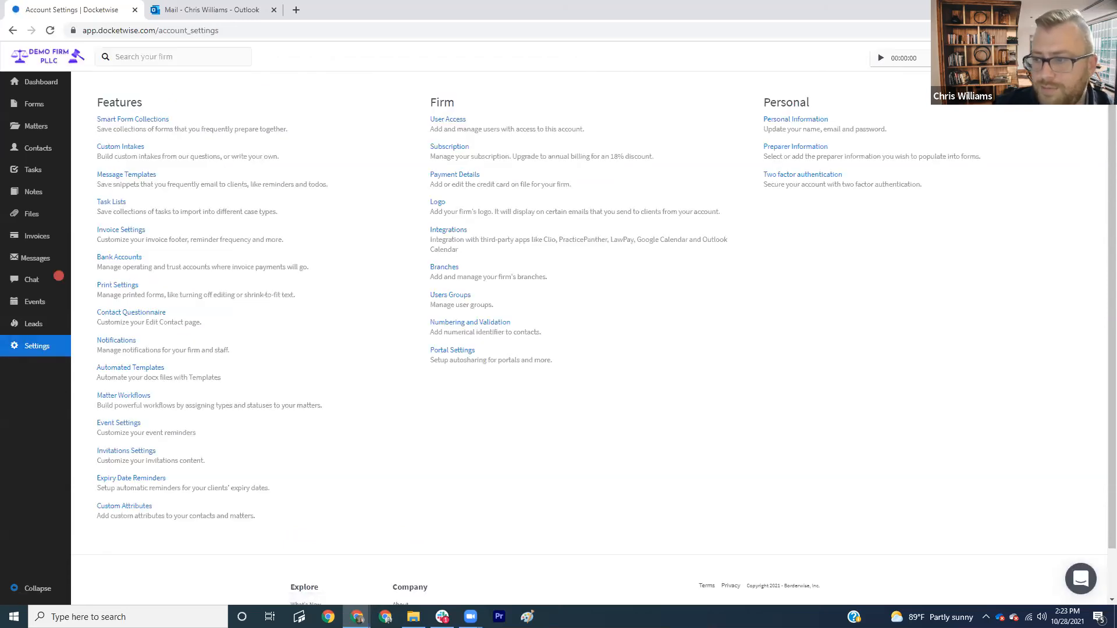
# - Start a new invoice from the dashboard and choose the client it is for
pyautogui.click(45, 93)
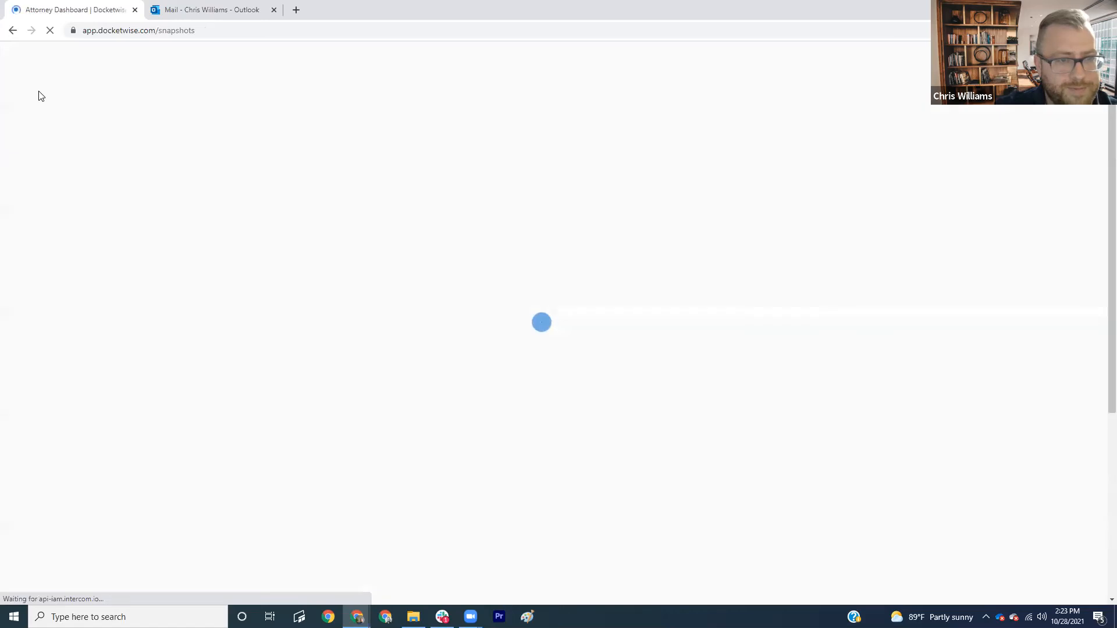
pyautogui.click(977, 115)
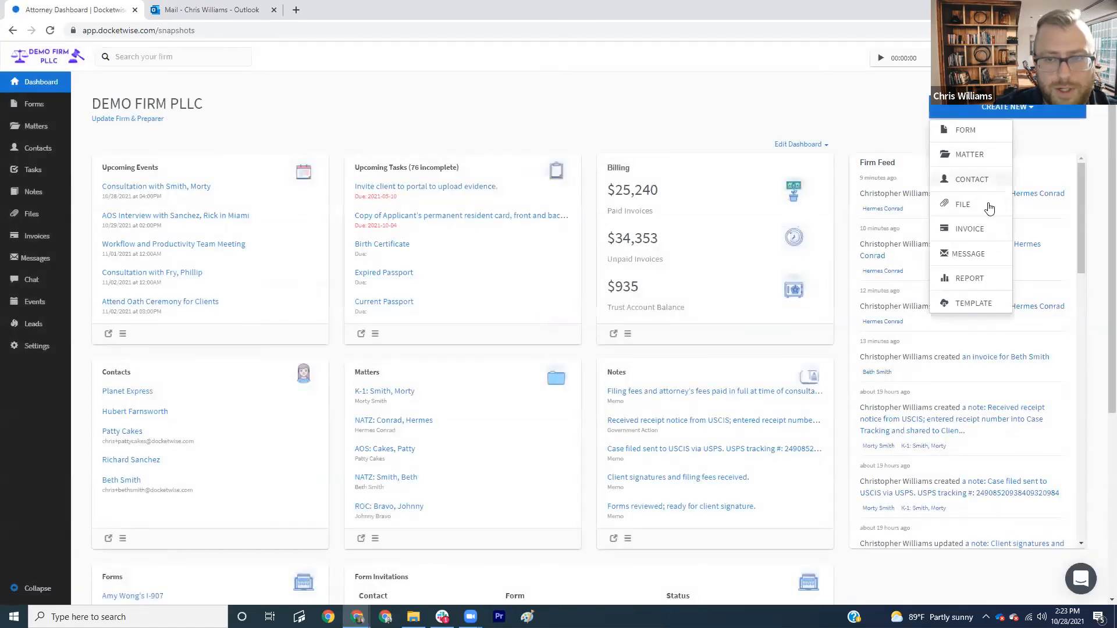
pyautogui.click(965, 231)
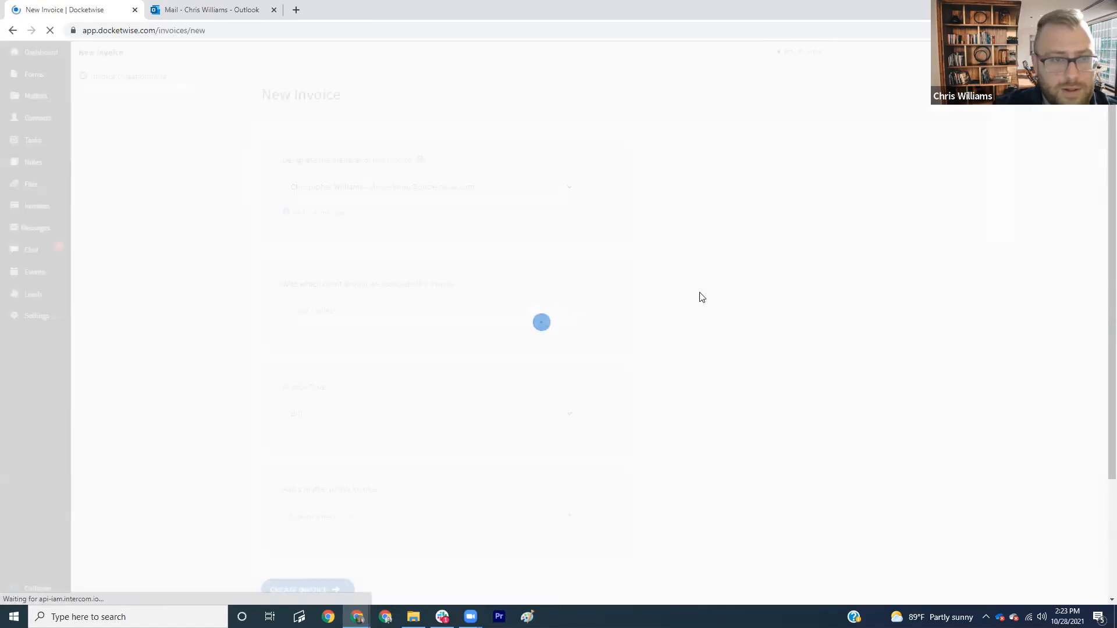
pyautogui.click(322, 311)
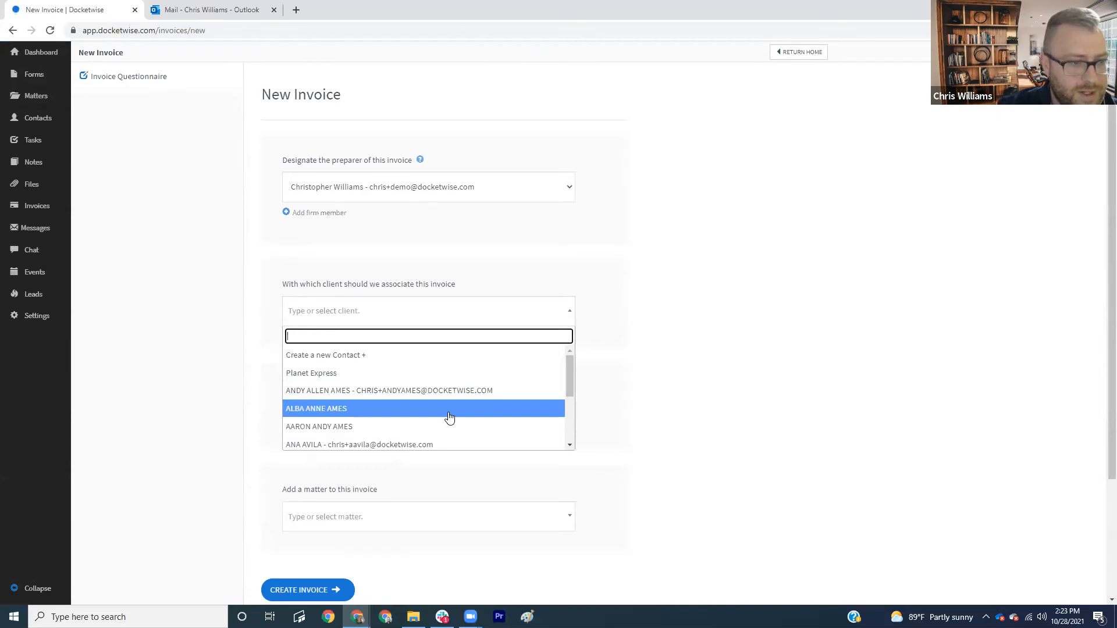
pyautogui.scroll(-5, 419, 422)
pyautogui.scroll(-2, 399, 424)
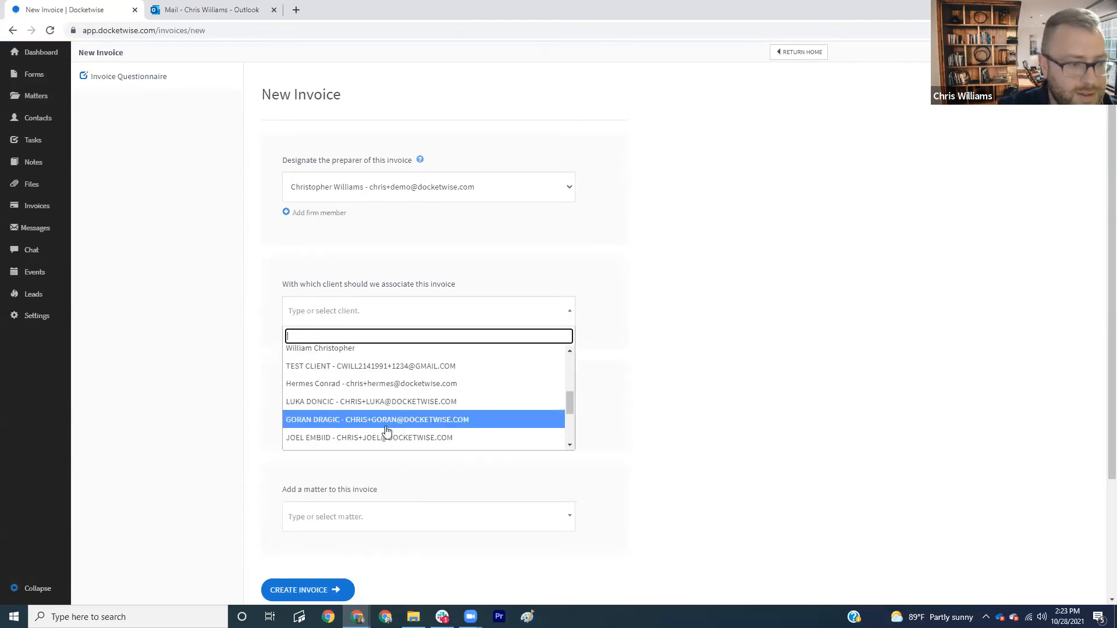
pyautogui.scroll(-3, 381, 401)
pyautogui.click(379, 381)
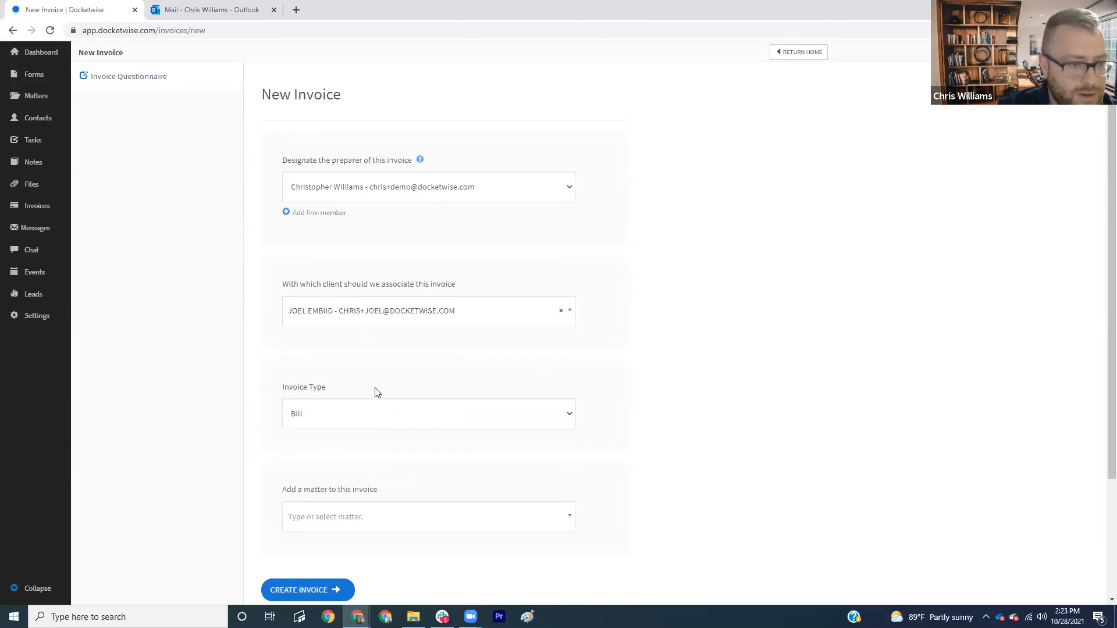
# - Attach the client's NATZ matter and create Invoice No. 23, due 10/31/2021
pyautogui.scroll(-2, 349, 414)
pyautogui.click(348, 413)
pyautogui.click(323, 459)
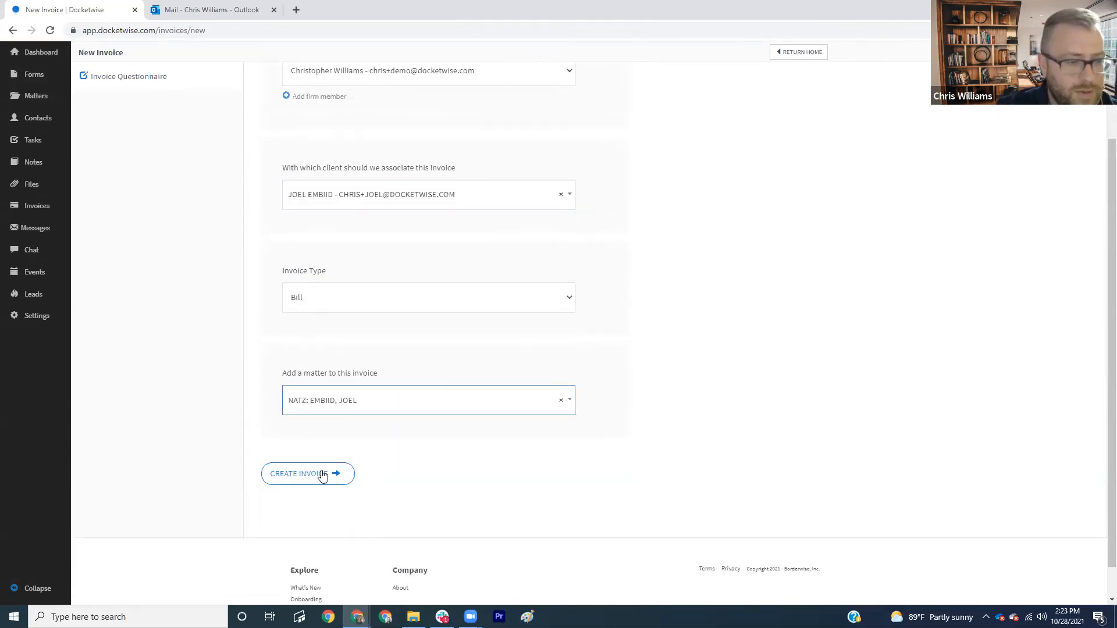
pyautogui.click(319, 473)
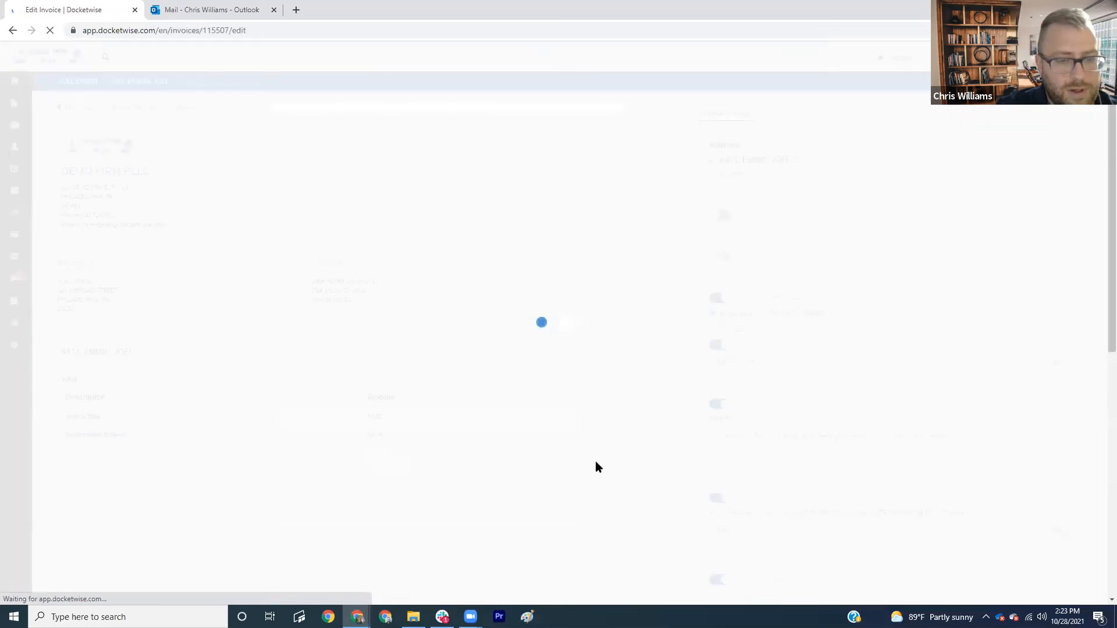
pyautogui.scroll(-1, 867, 280)
pyautogui.scroll(1, 838, 244)
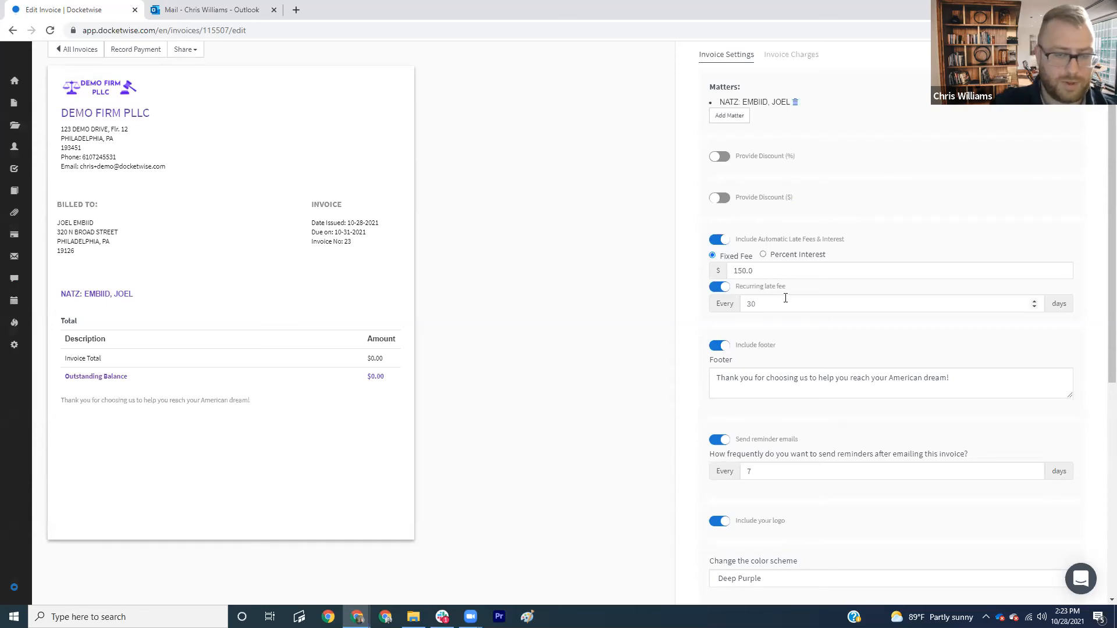
pyautogui.scroll(-5, 783, 296)
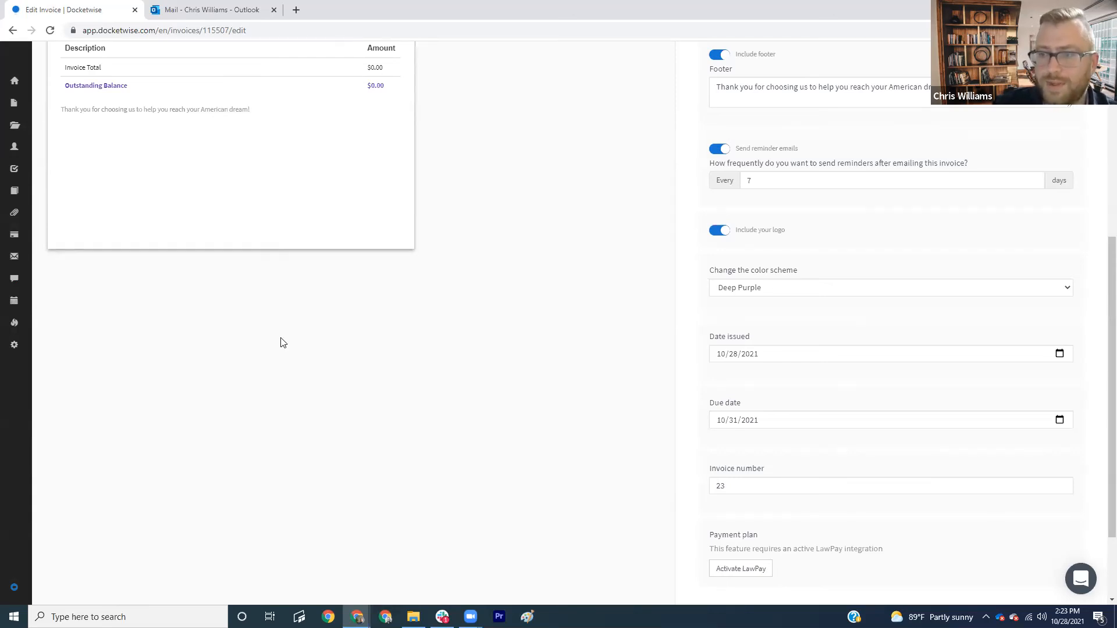
pyautogui.scroll(6, 270, 337)
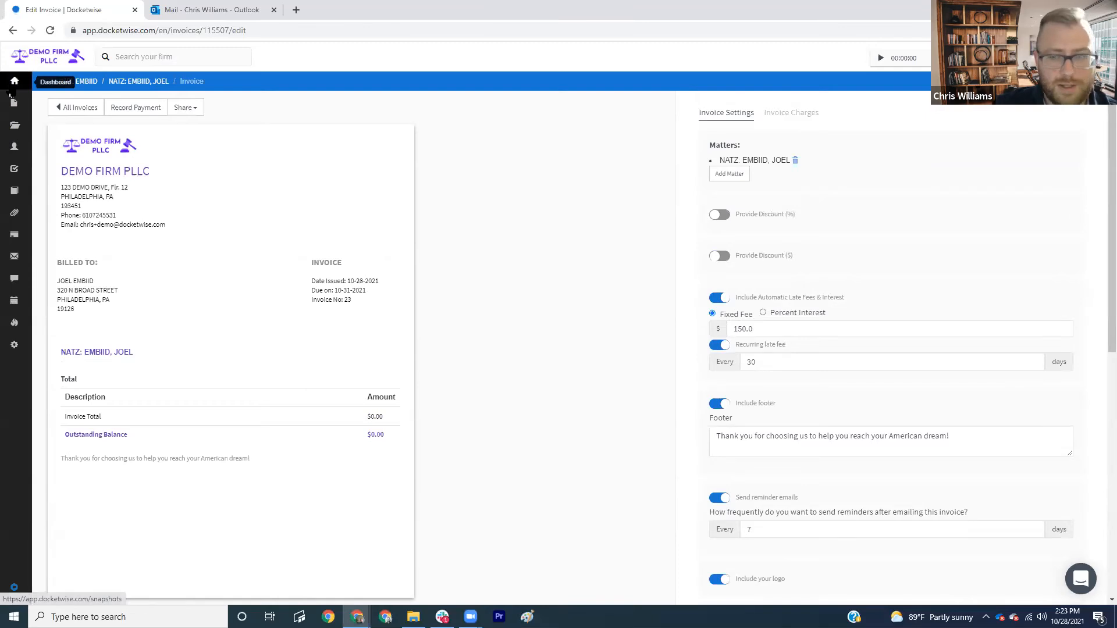
pyautogui.click(10, 92)
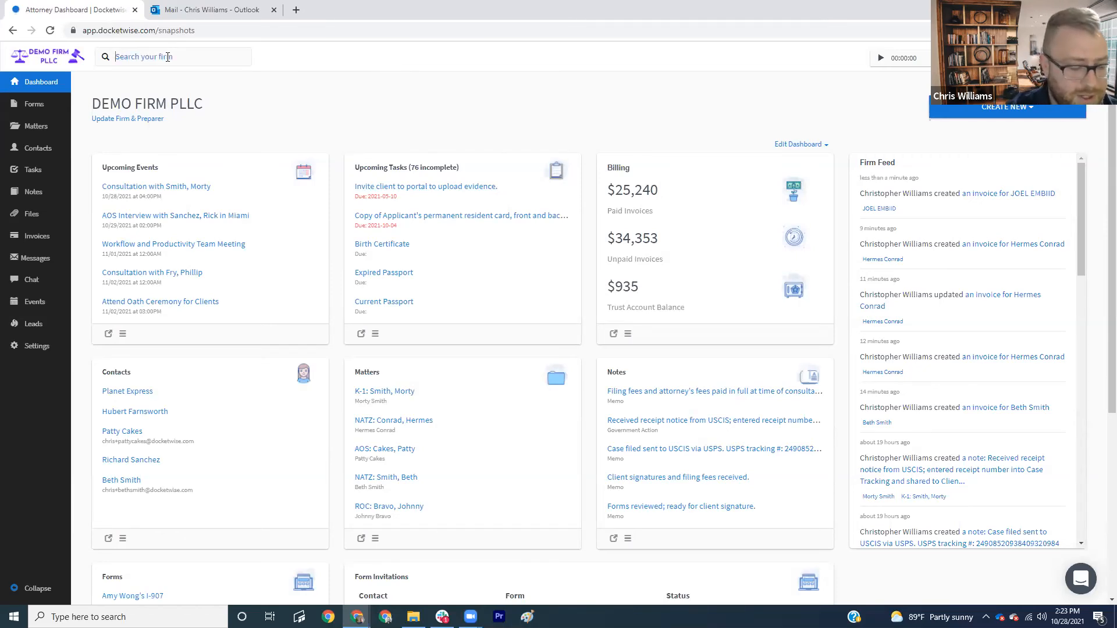
# - Search for the client, open their K-1 matter, and export its notes as a PDF
pyautogui.write('mortry')
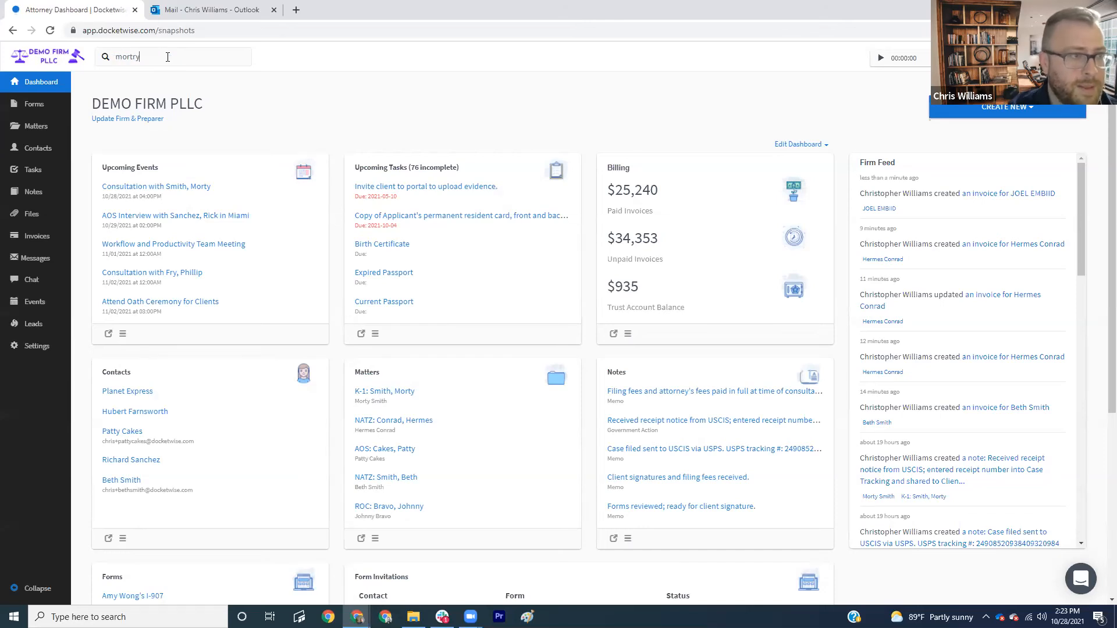
pyautogui.write('t')
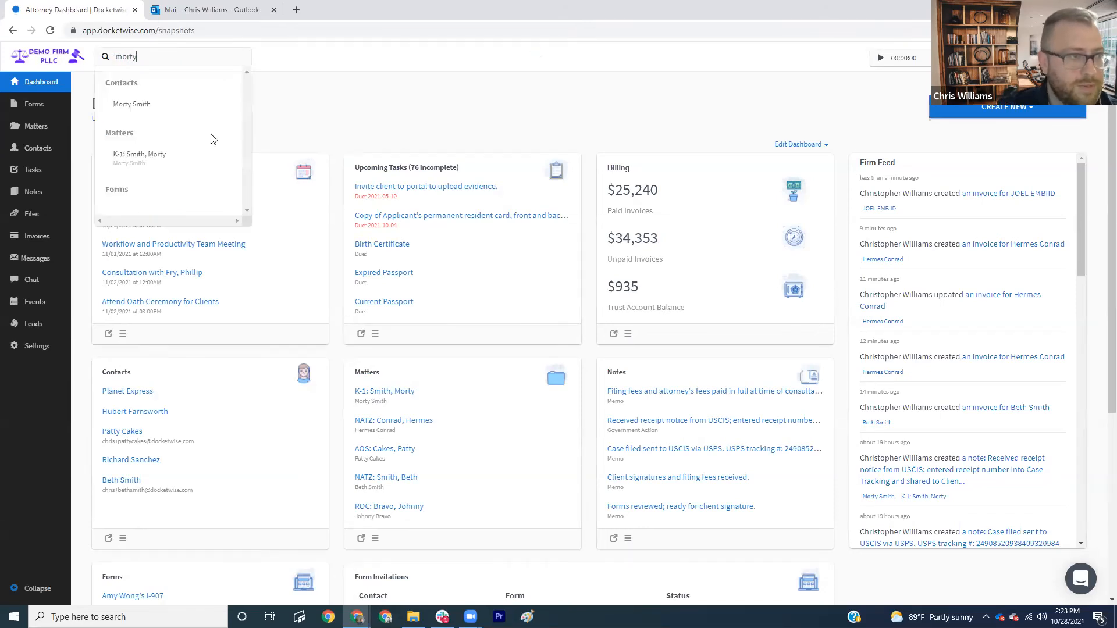
pyautogui.click(161, 145)
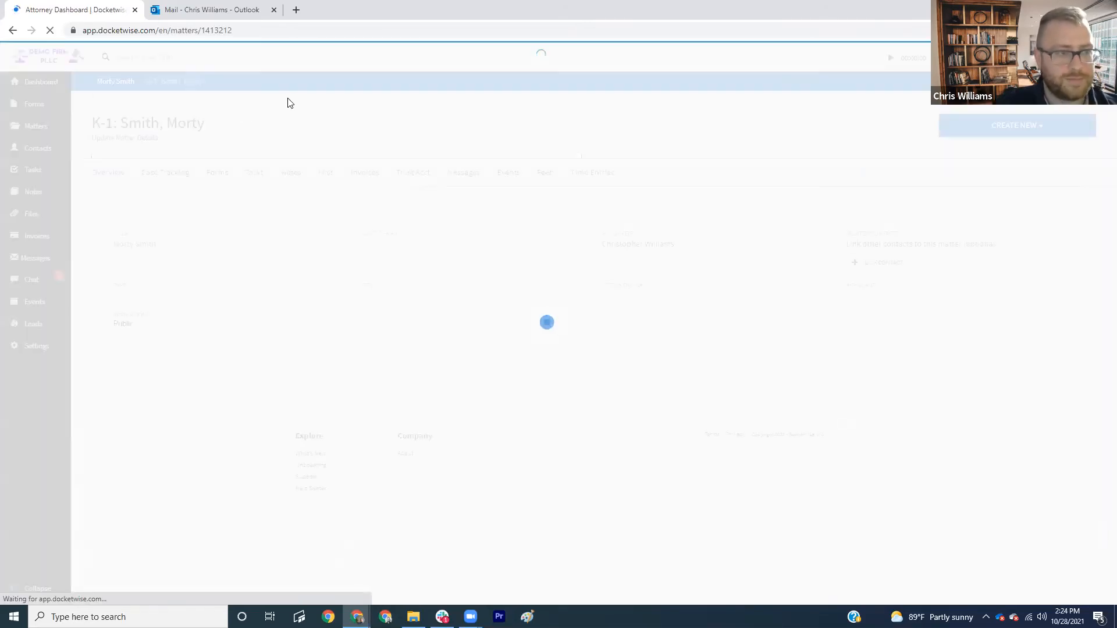
pyautogui.click(292, 177)
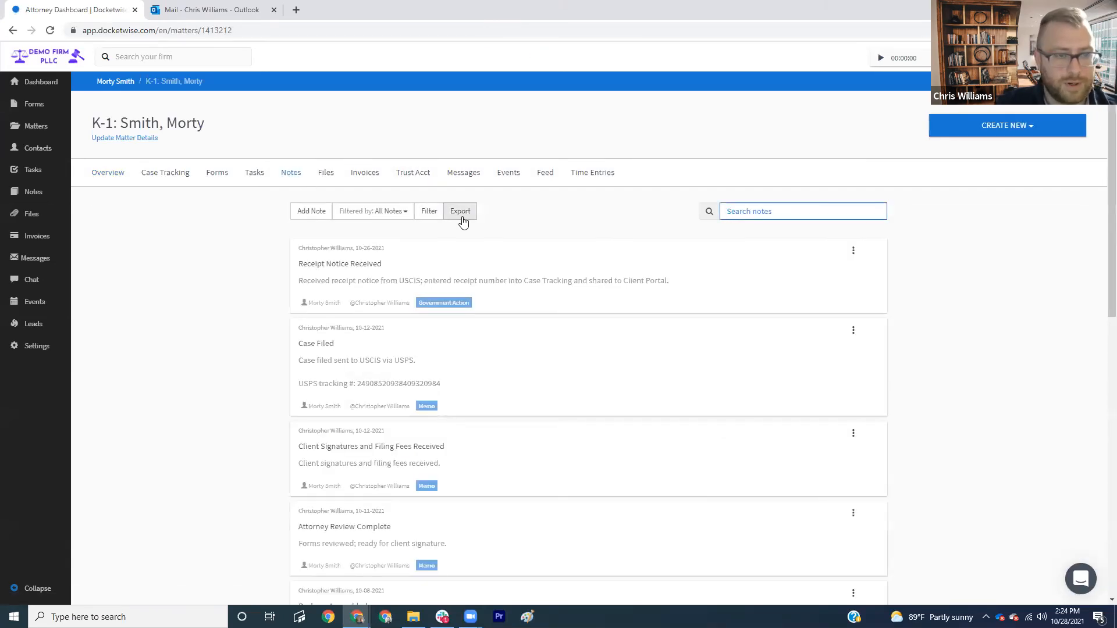
pyautogui.click(461, 214)
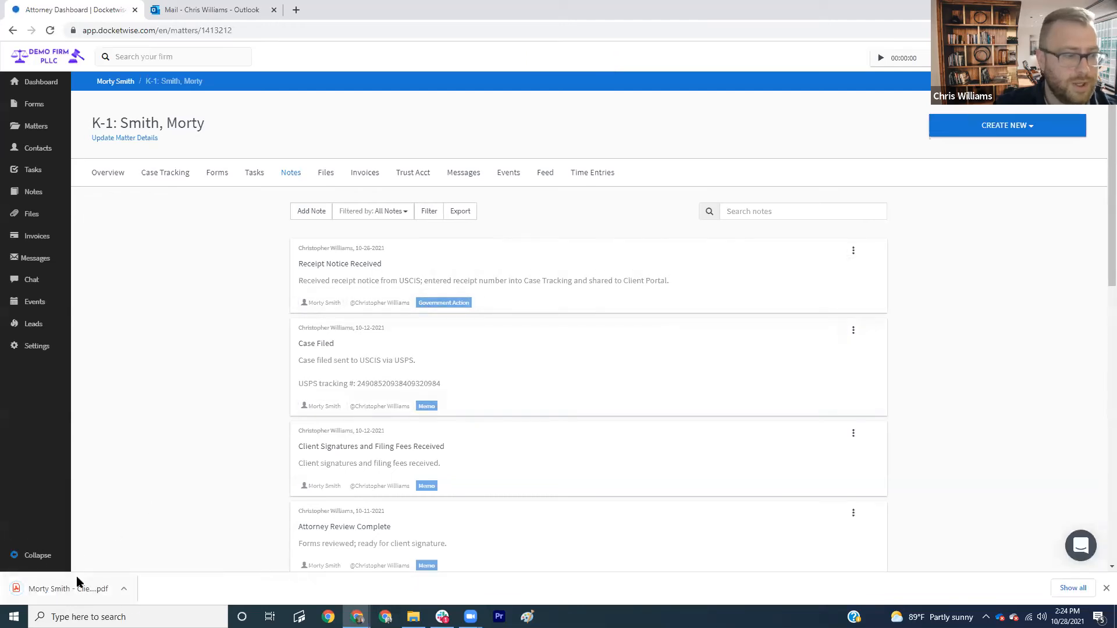
pyautogui.click(78, 587)
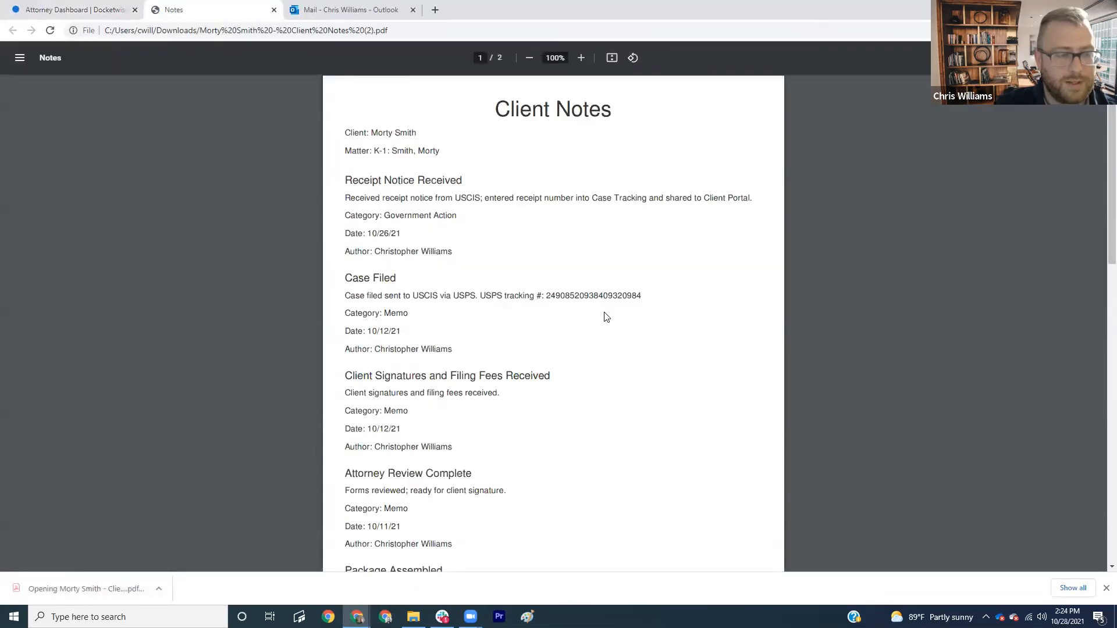
# - Scroll through the two-page Client Notes PDF, then return to the matter's notes page
pyautogui.scroll(-15, 605, 317)
pyautogui.scroll(8, 626, 319)
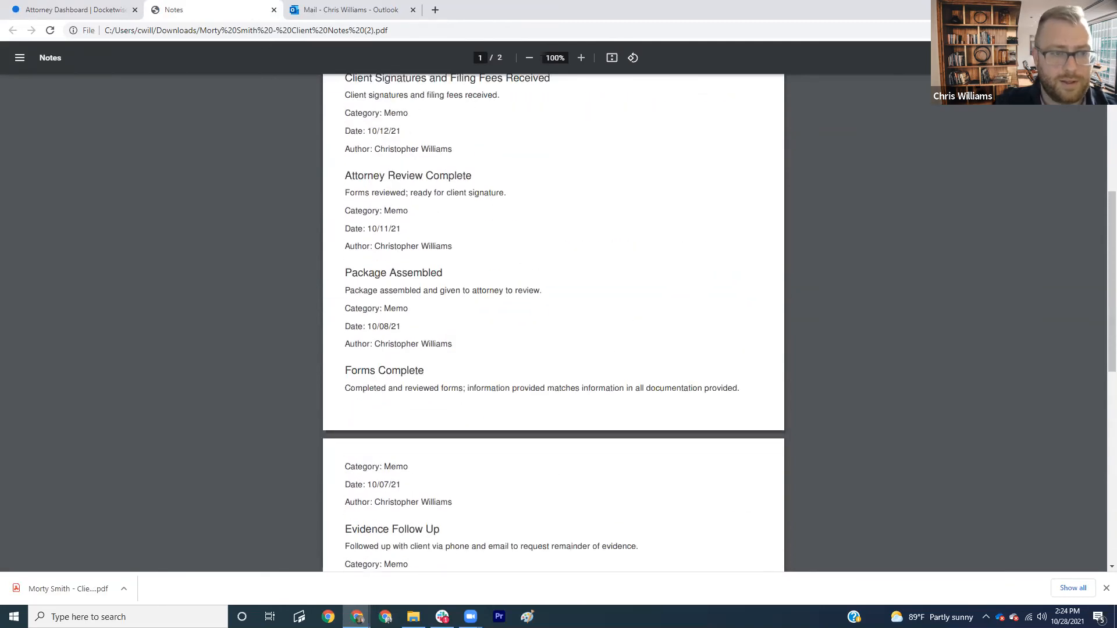
pyautogui.scroll(-4, 774, 356)
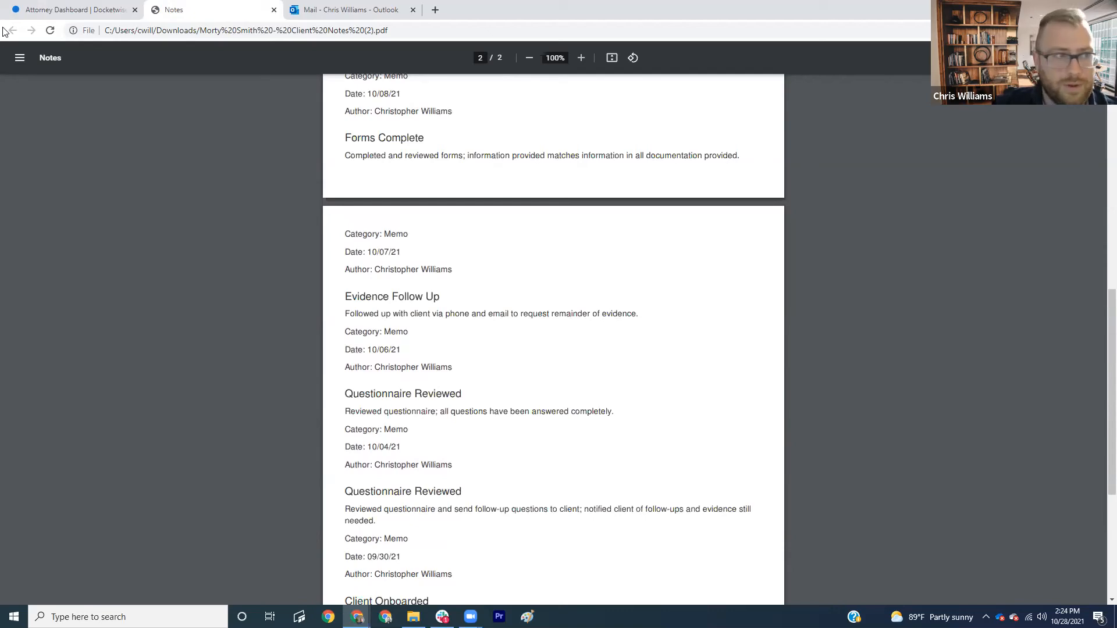
pyautogui.click(73, 9)
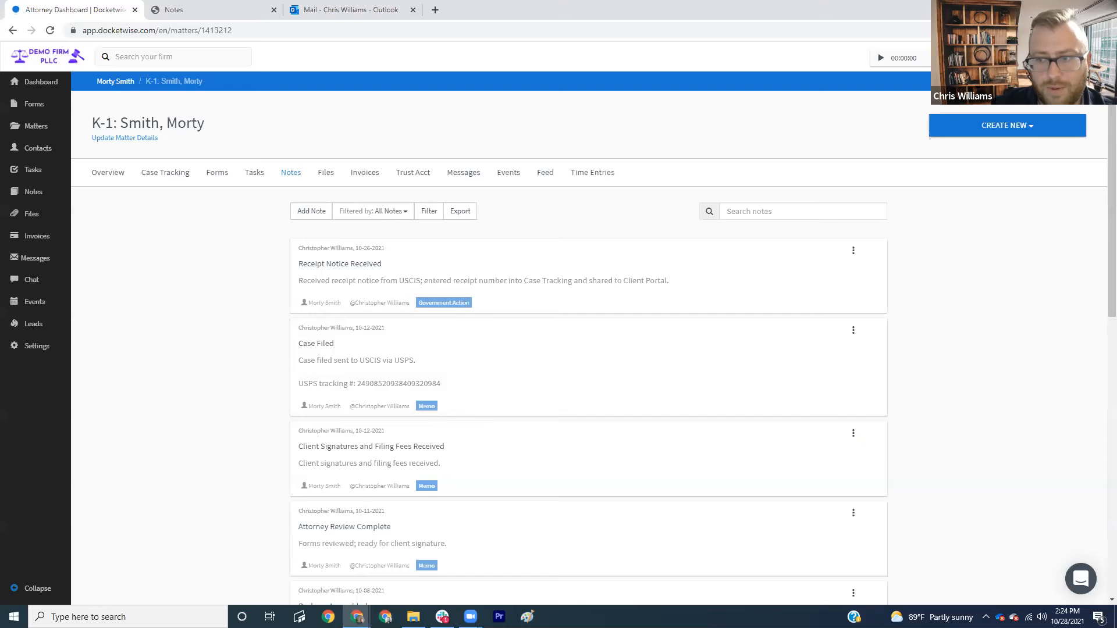
# - Archive three contacts from the last Contacts page, dropping the count from 35 to 32
pyautogui.click(40, 155)
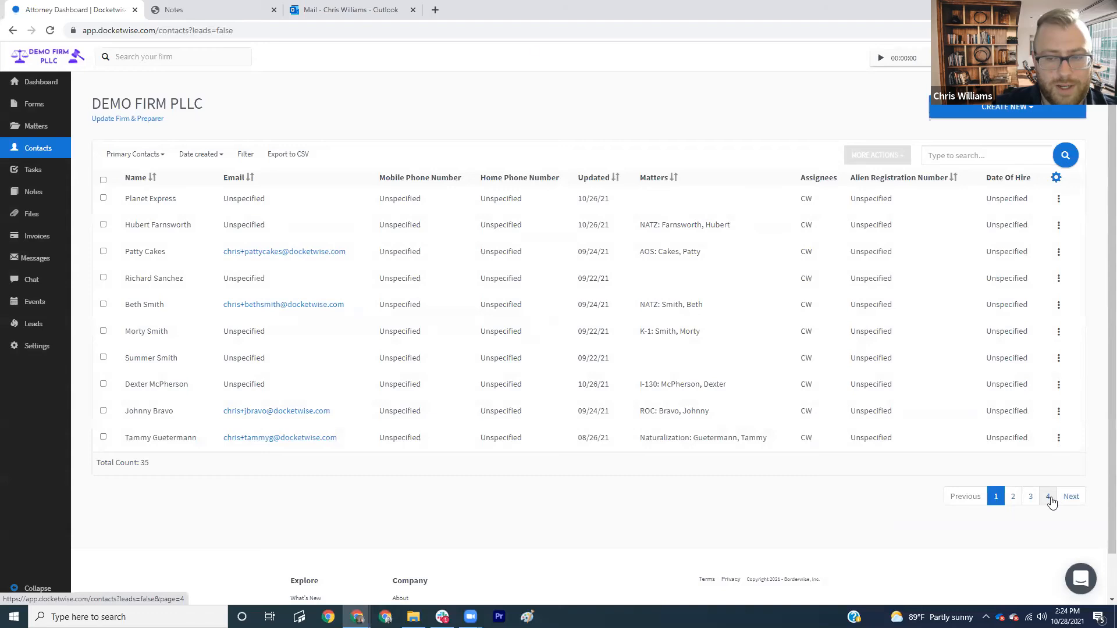
pyautogui.click(1048, 496)
pyautogui.click(103, 304)
pyautogui.click(103, 278)
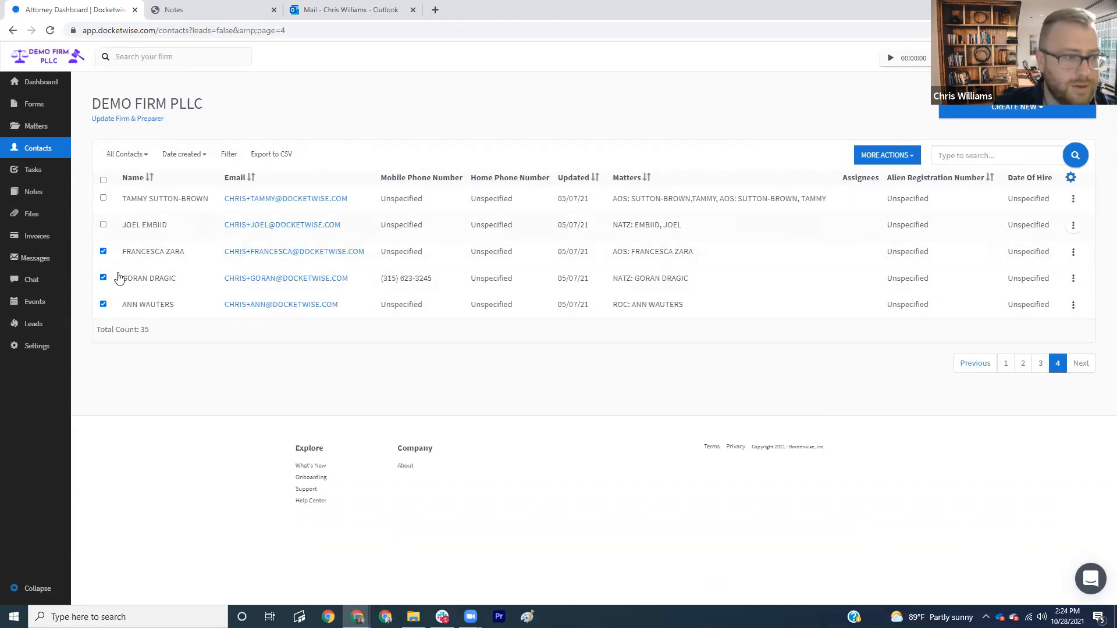
pyautogui.click(887, 161)
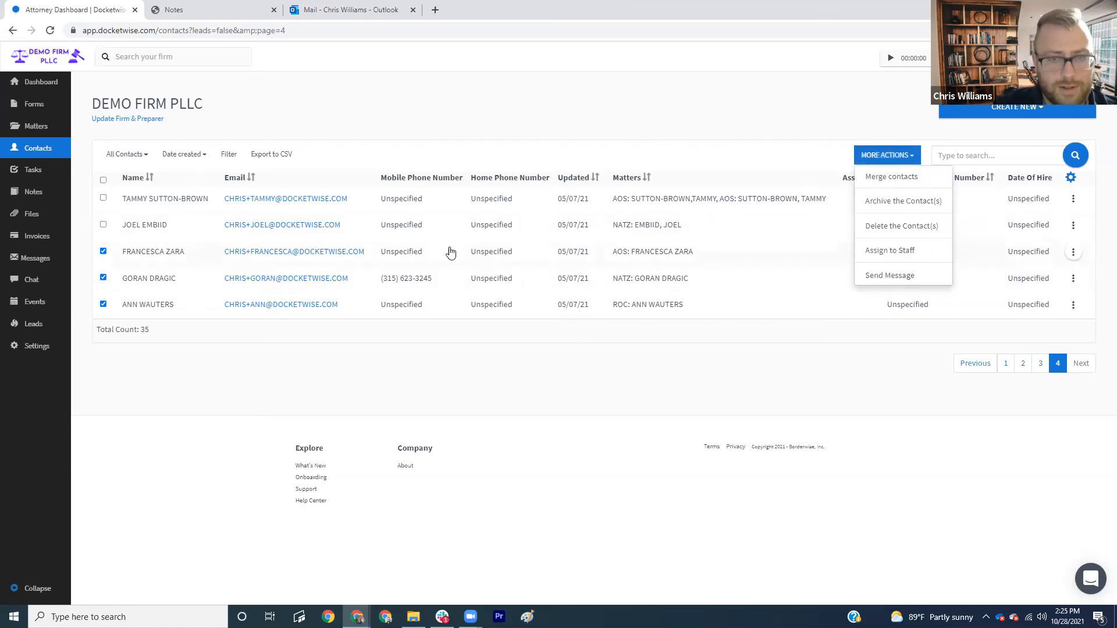
pyautogui.click(893, 204)
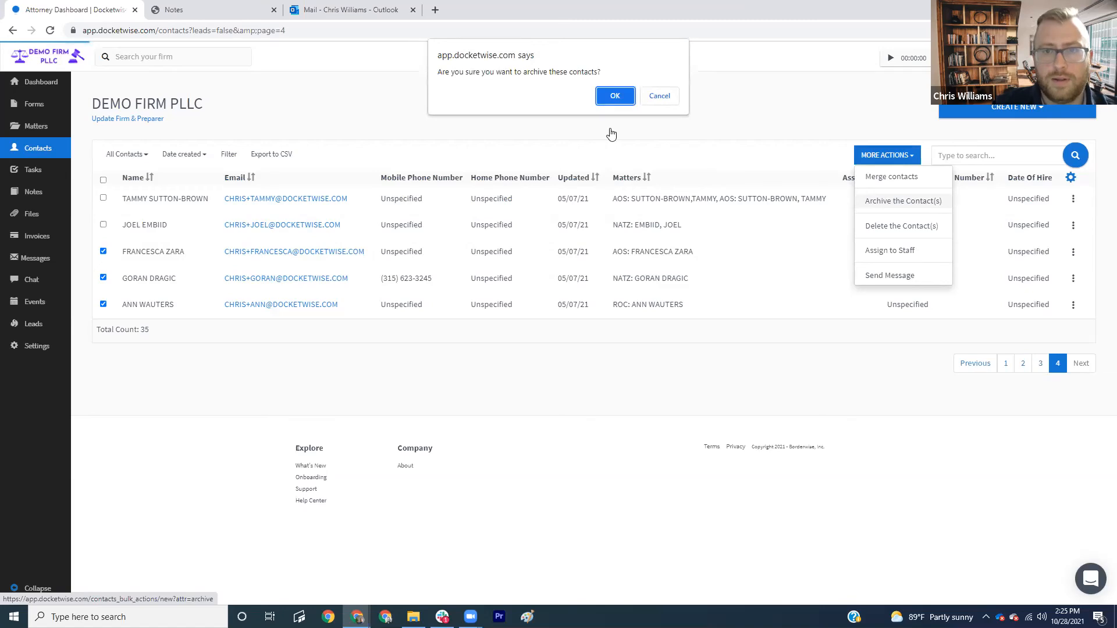
pyautogui.click(615, 97)
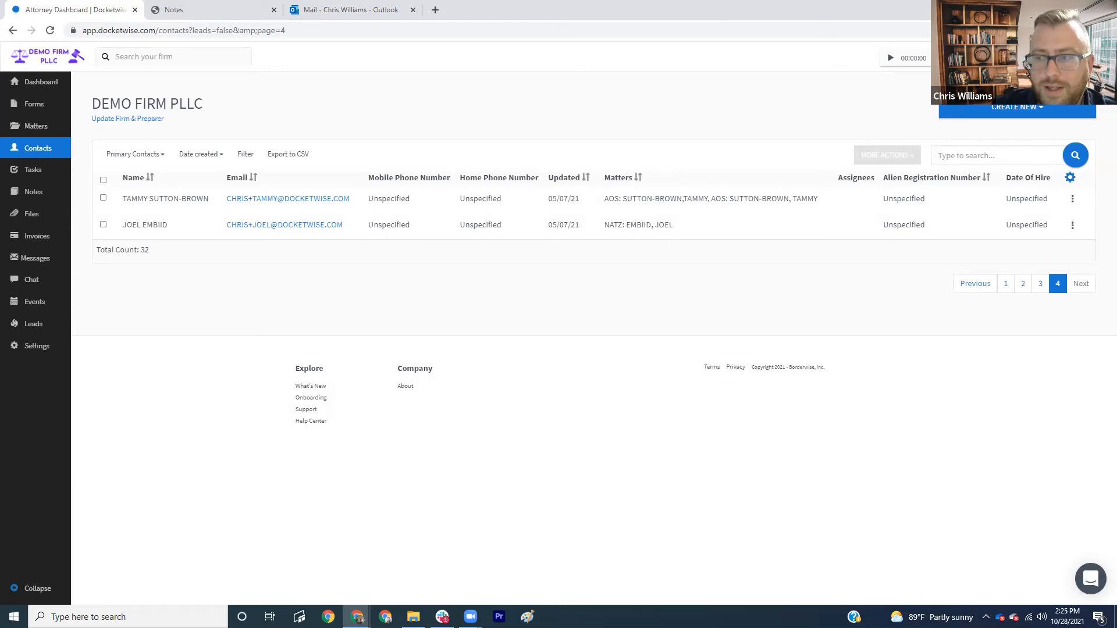
# - Give the first firm member the Cannot archive and Cannot re-assign restrictions and save
pyautogui.click(36, 349)
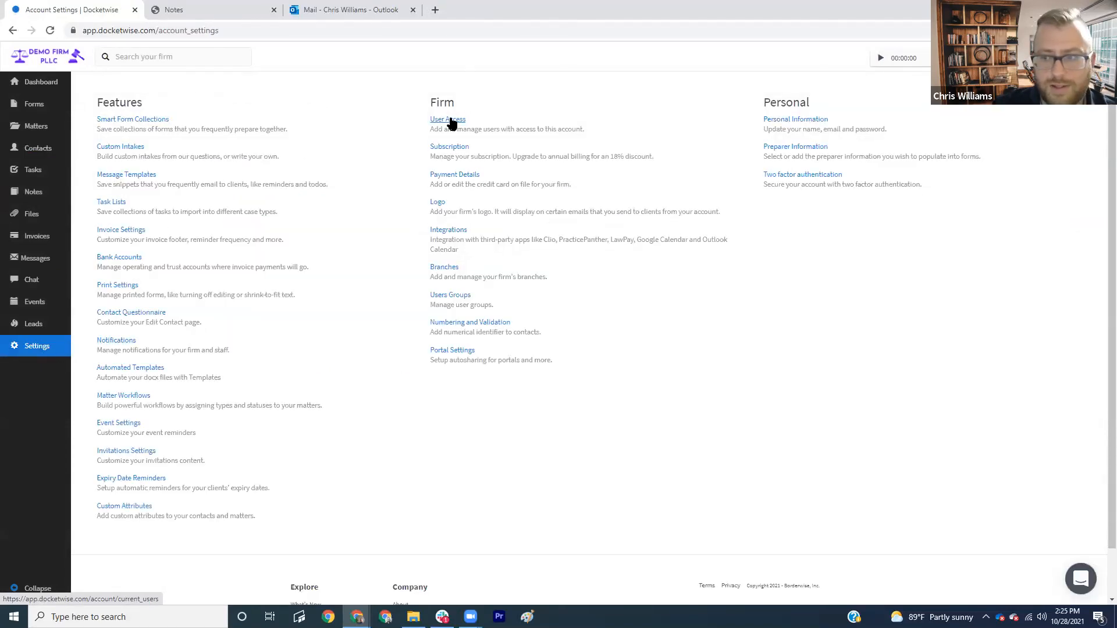
pyautogui.click(451, 122)
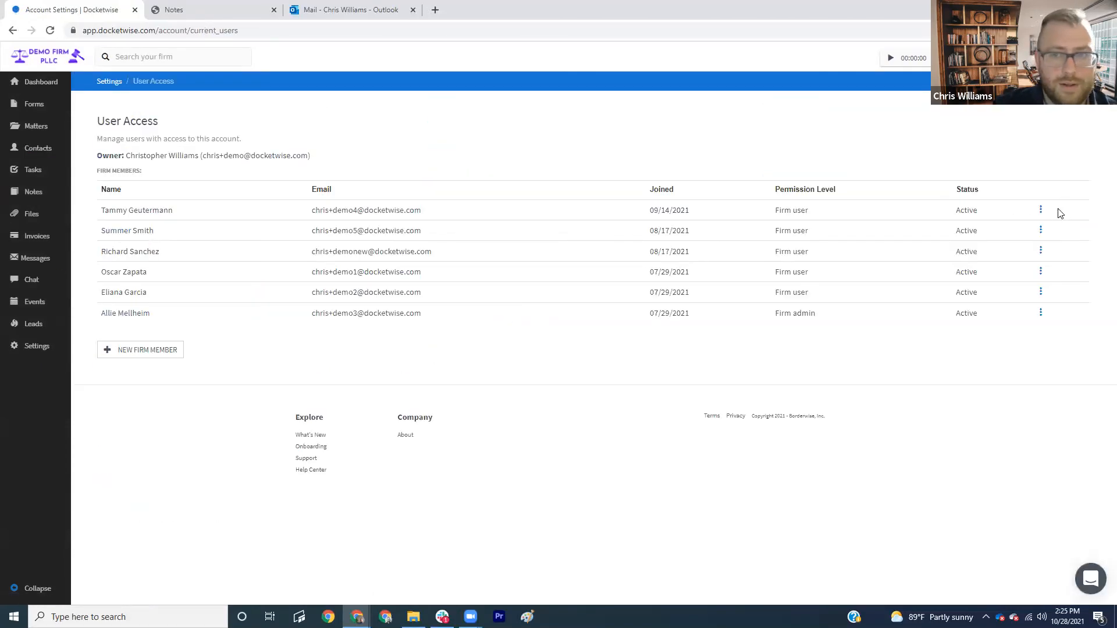
pyautogui.click(1040, 210)
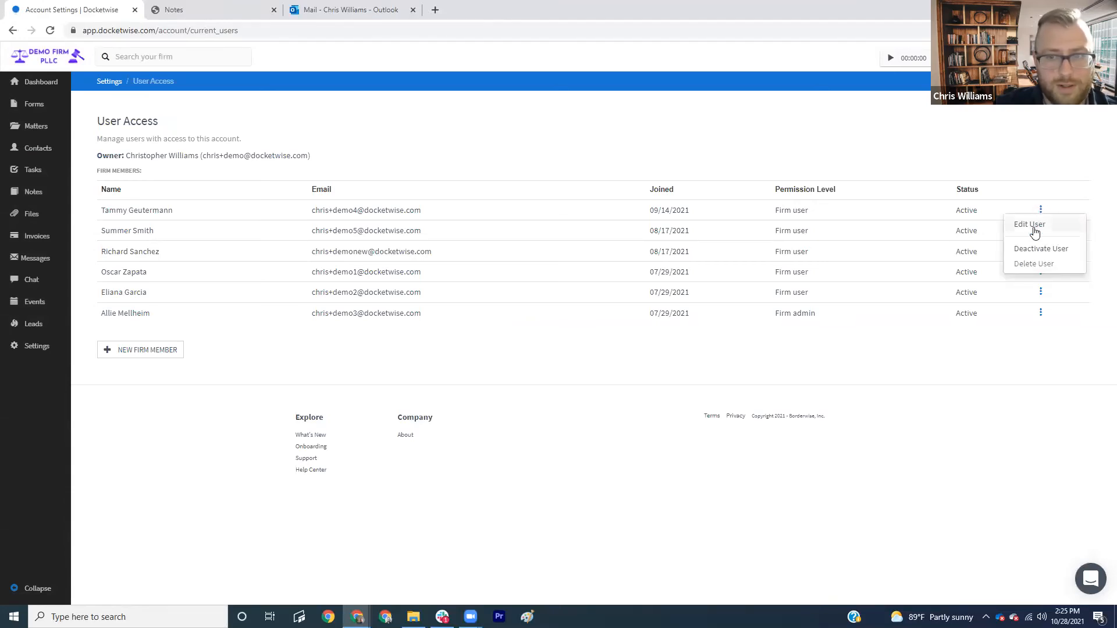
pyautogui.click(1035, 229)
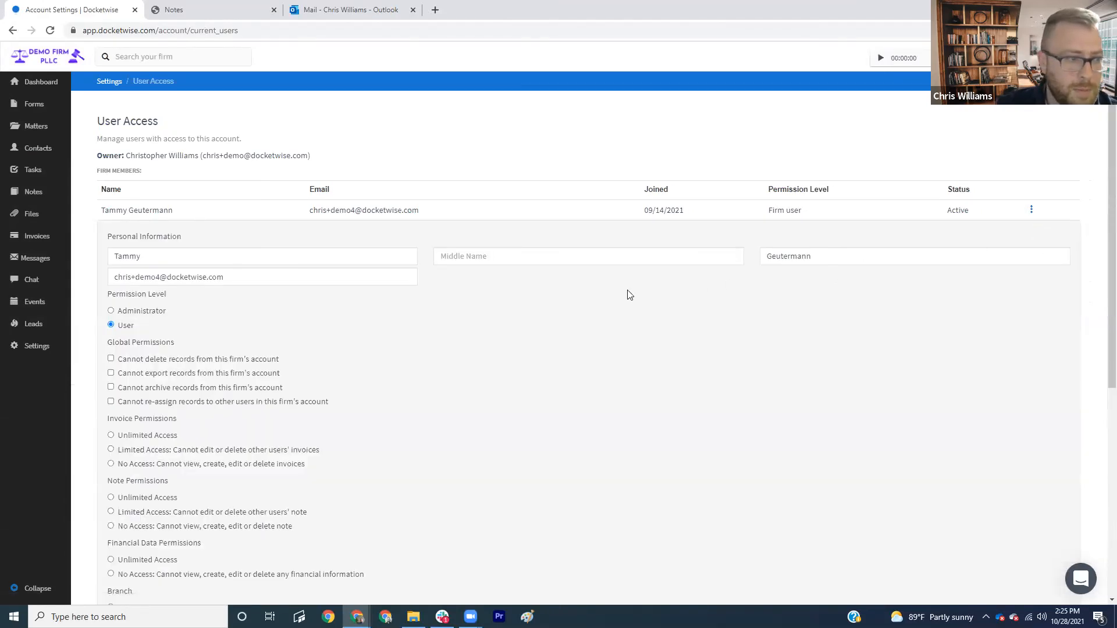
pyautogui.scroll(-2, 407, 274)
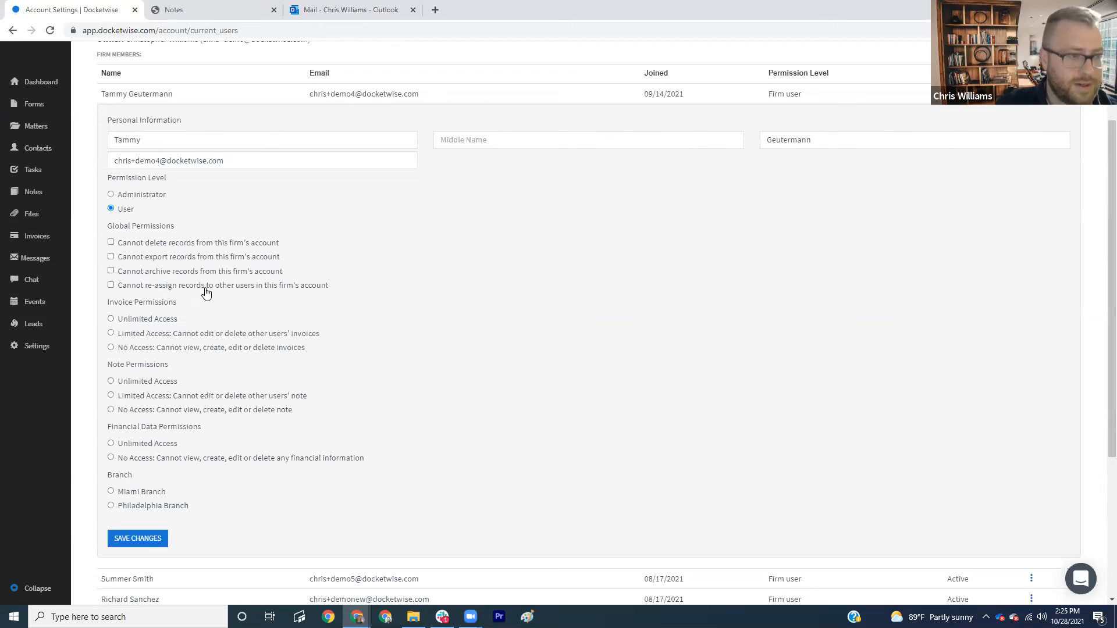
pyautogui.click(111, 272)
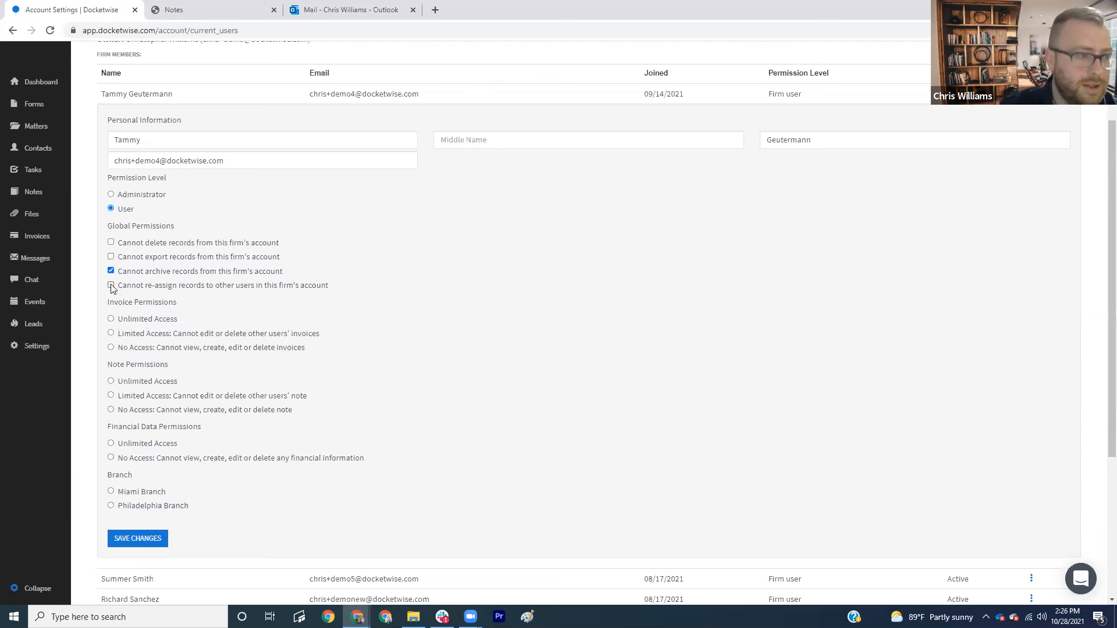
pyautogui.click(111, 286)
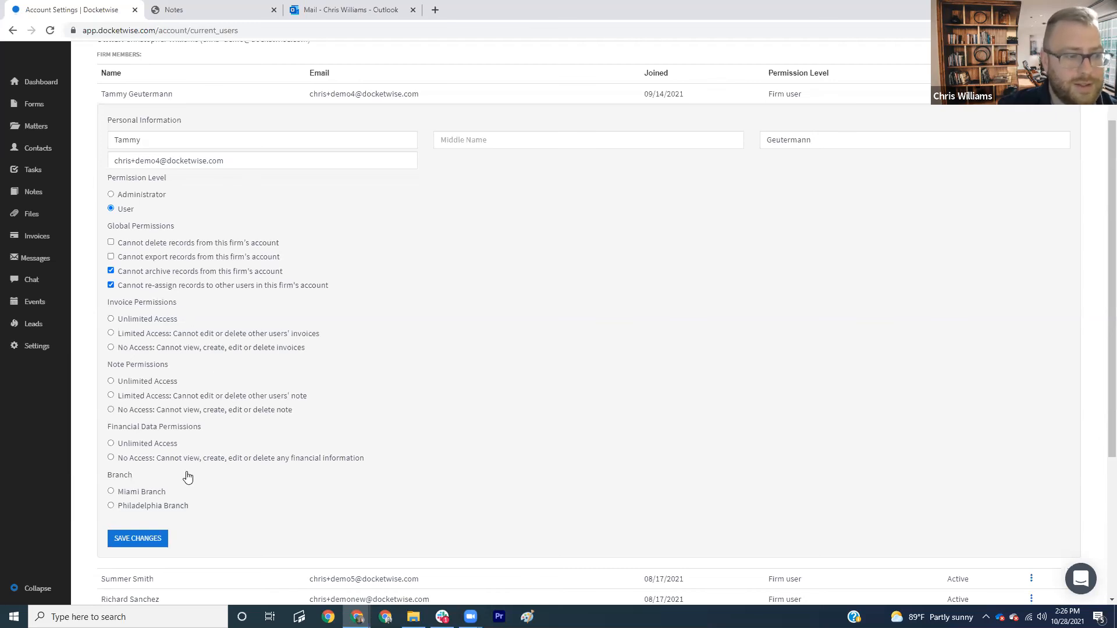
pyautogui.click(157, 546)
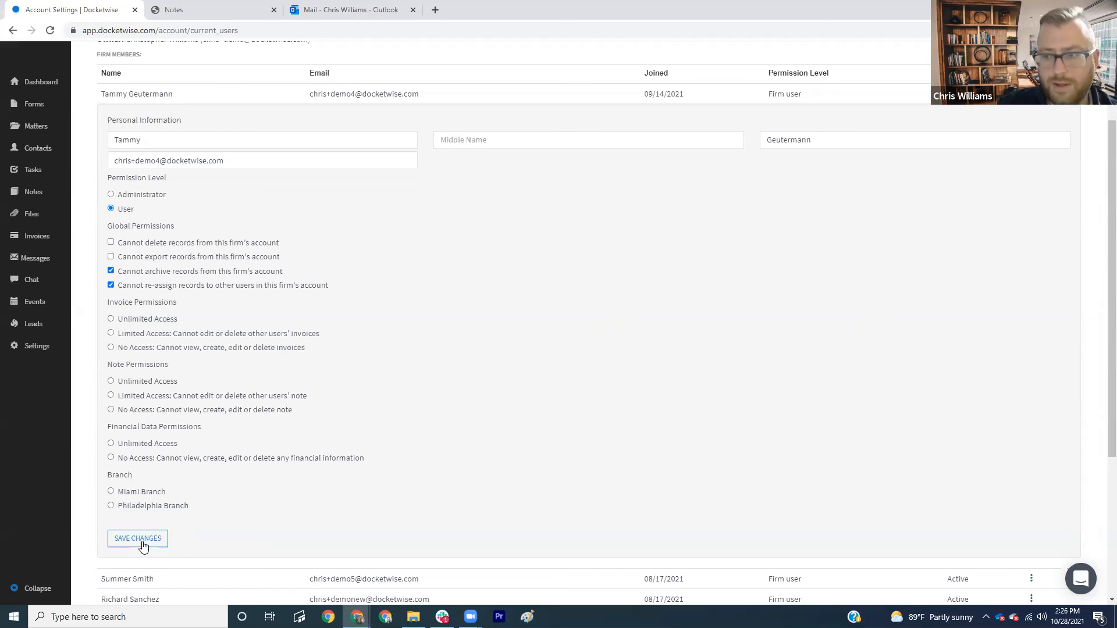
pyautogui.click(142, 542)
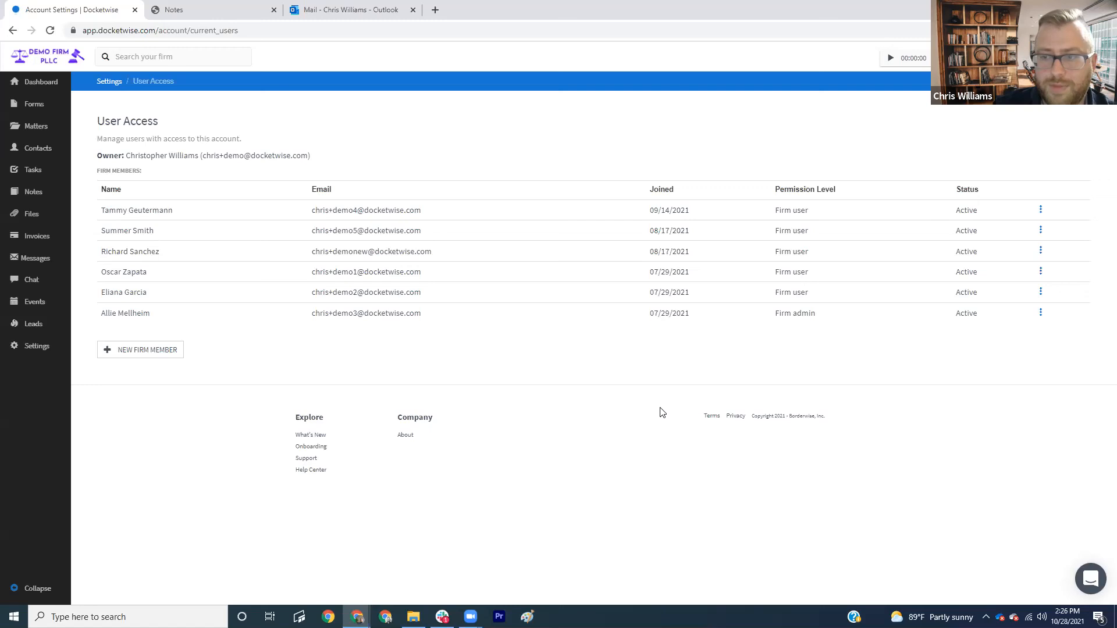
# - Start a chat group with two firm members and type 'Litigation Tea' as its subject
pyautogui.click(34, 281)
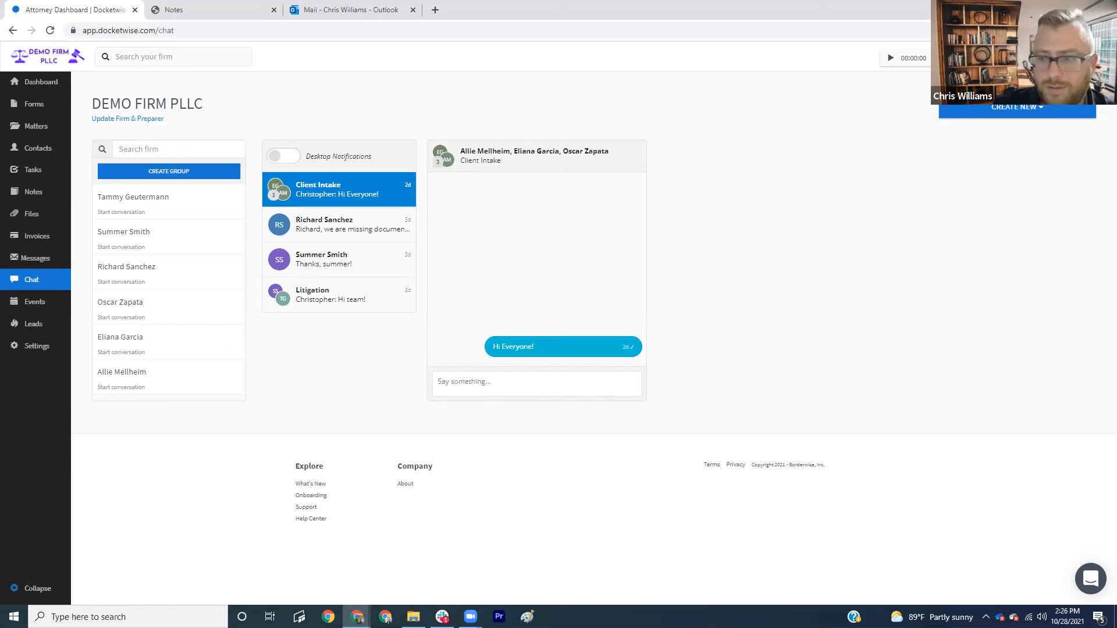
pyautogui.click(156, 174)
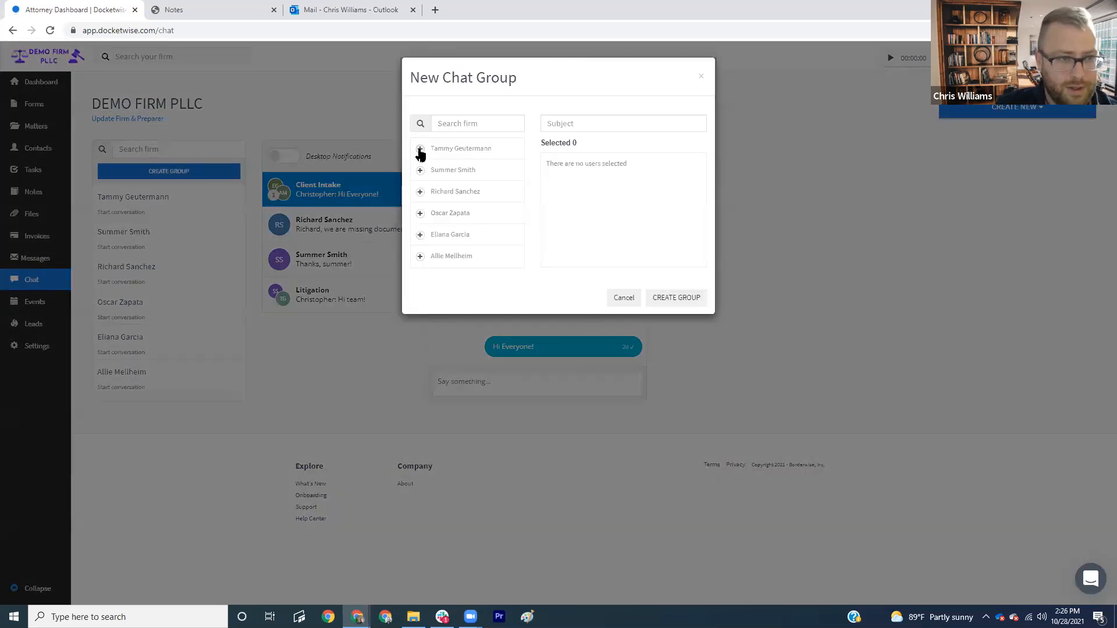
pyautogui.click(420, 214)
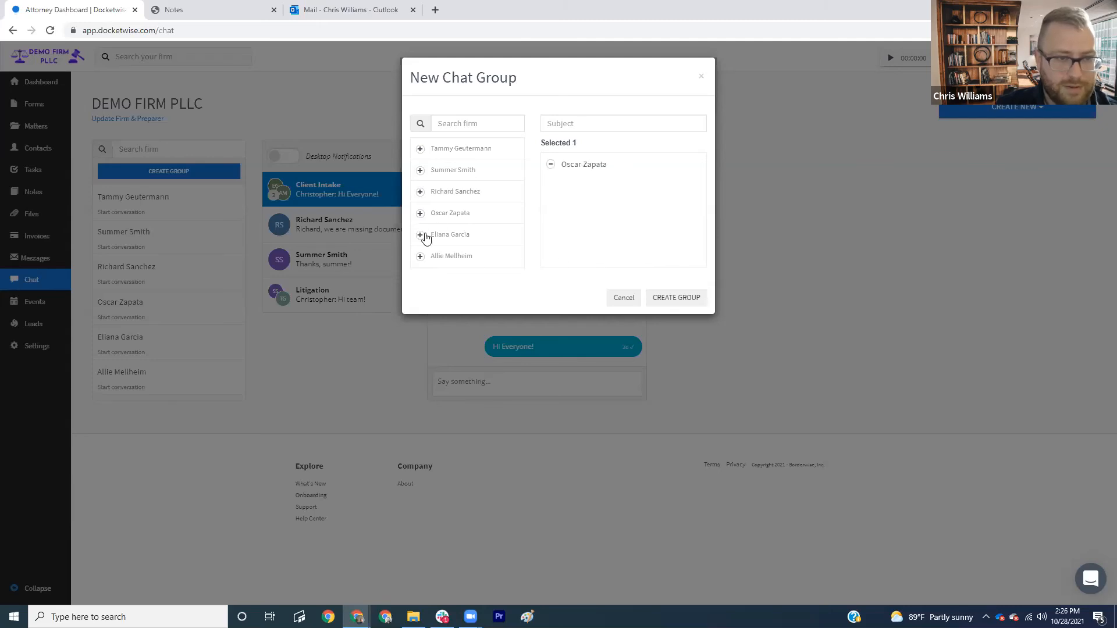
pyautogui.click(420, 235)
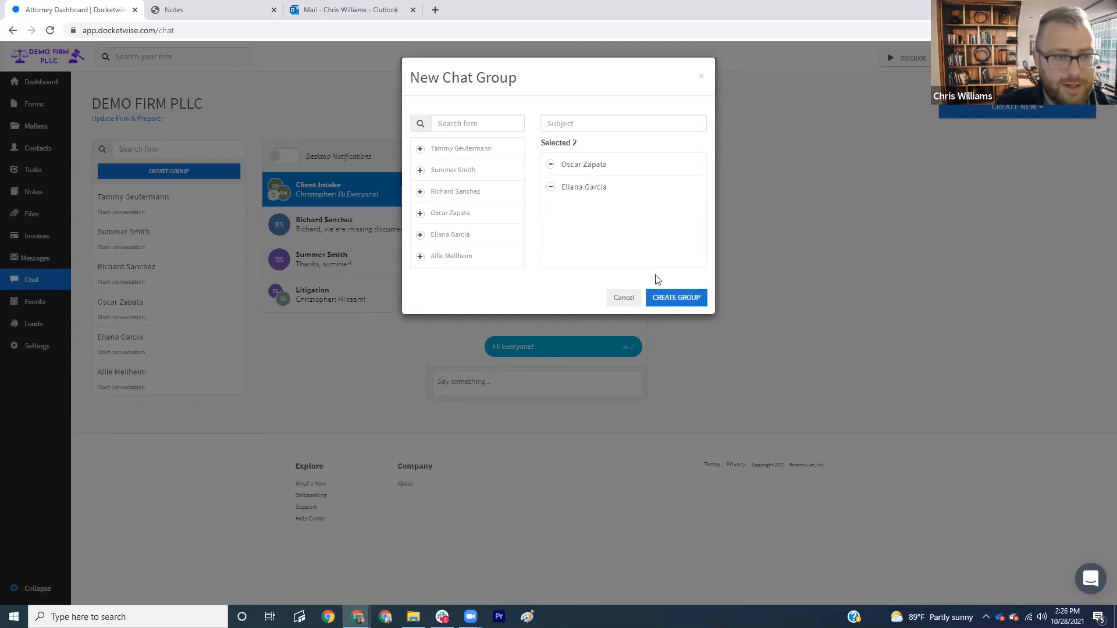
pyautogui.click(605, 124)
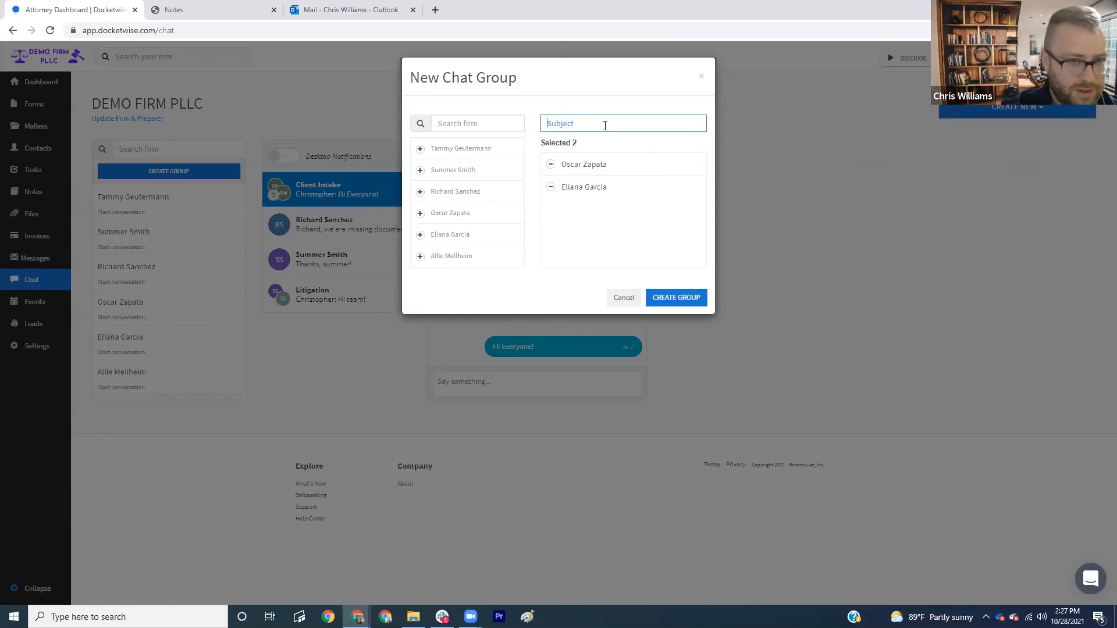
pyautogui.write('Litigation Team 1')
# - Create the group and send a message asking to call the 1-800 number for cases without an NTA
pyautogui.click(675, 299)
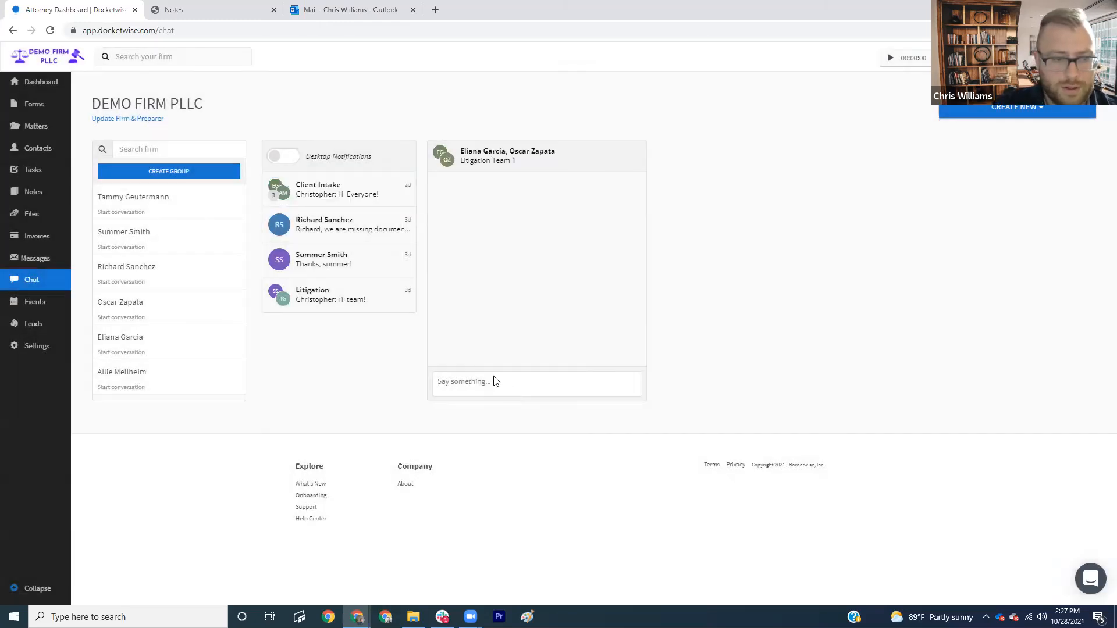
pyautogui.click(492, 381)
pyautogui.write('Pleas')
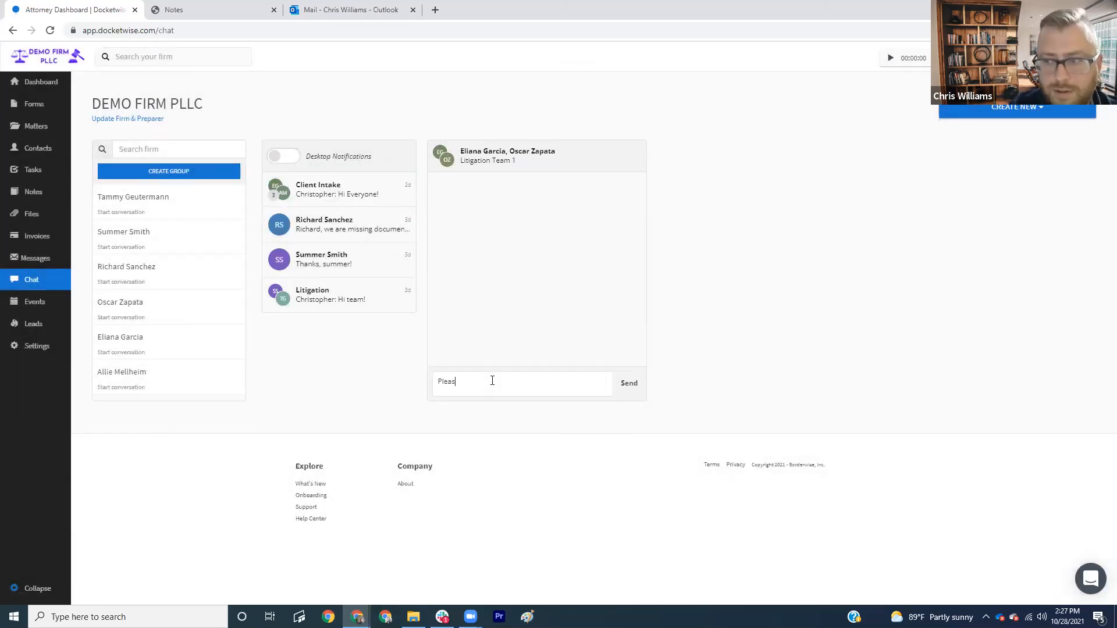
pyautogui.write('e make sure to call the ')
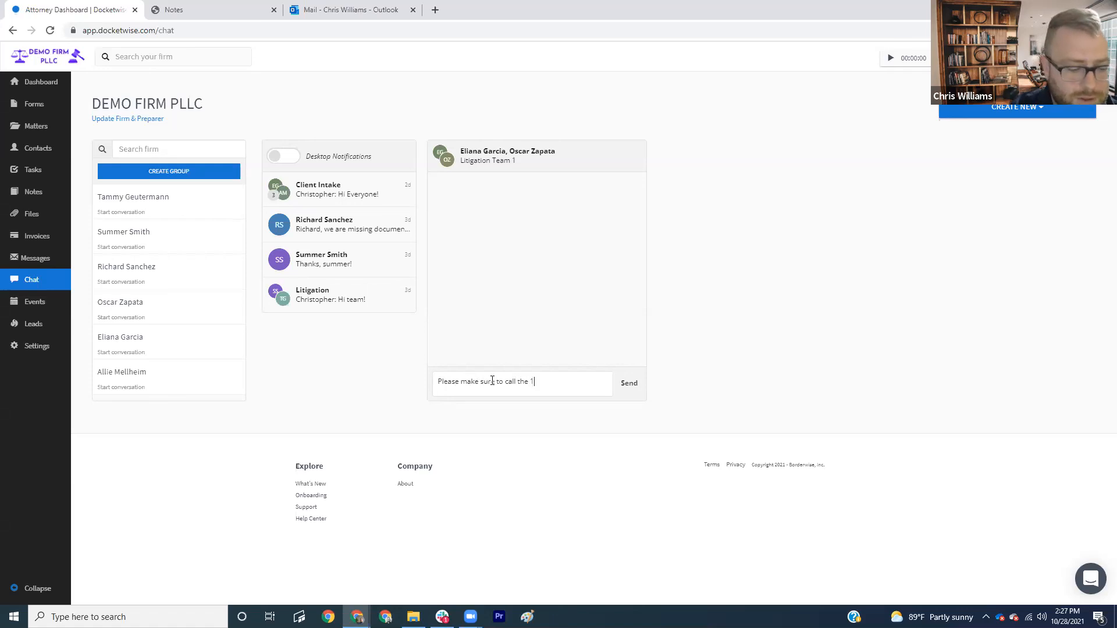
pyautogui.write('1-800 number for each cas')
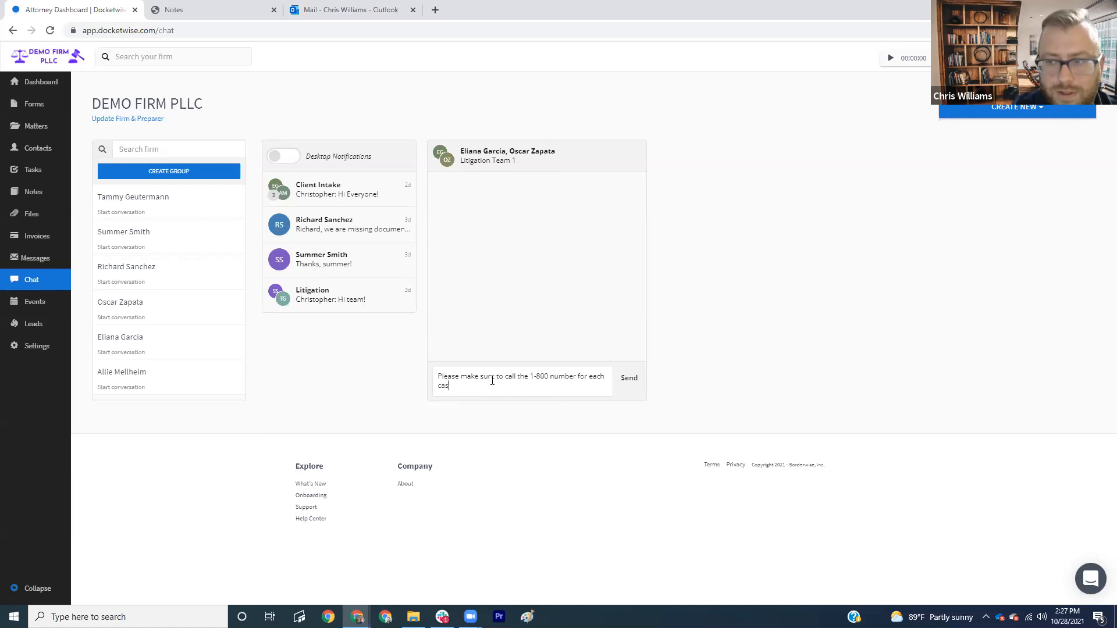
pyautogui.write('e that is not yest ')
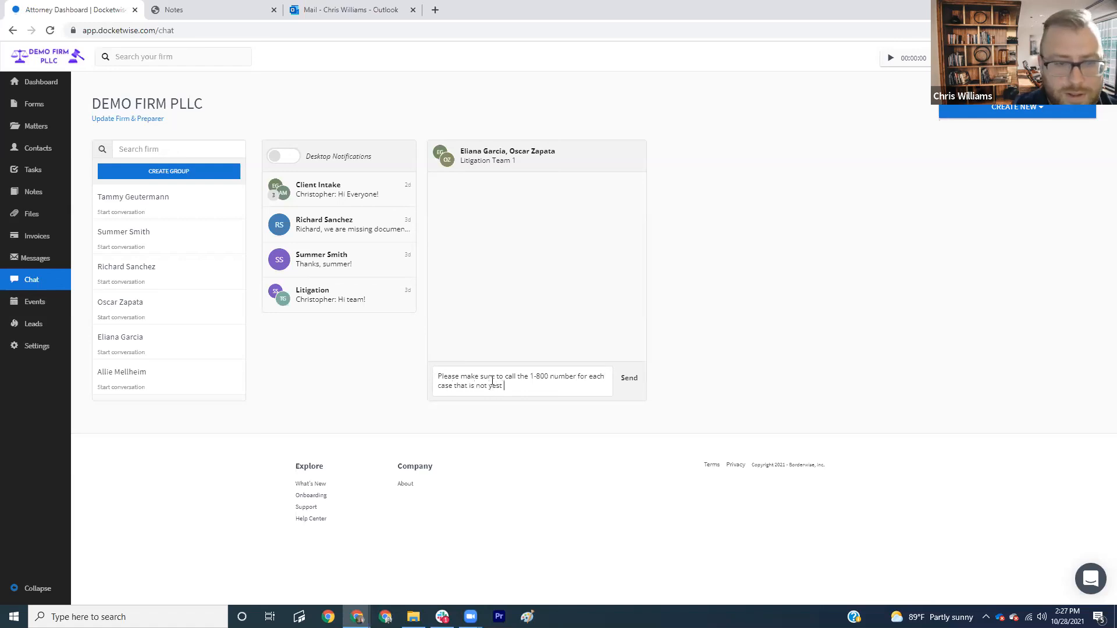
pyautogui.write('assigned an NTA at the beginning of each week.')
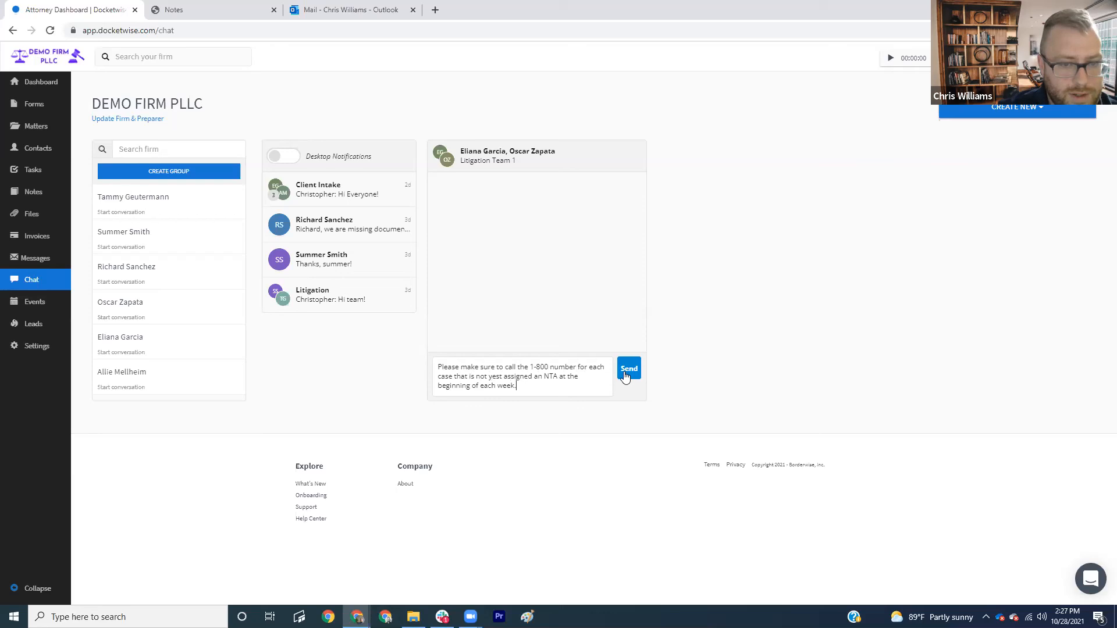
pyautogui.press('Return')
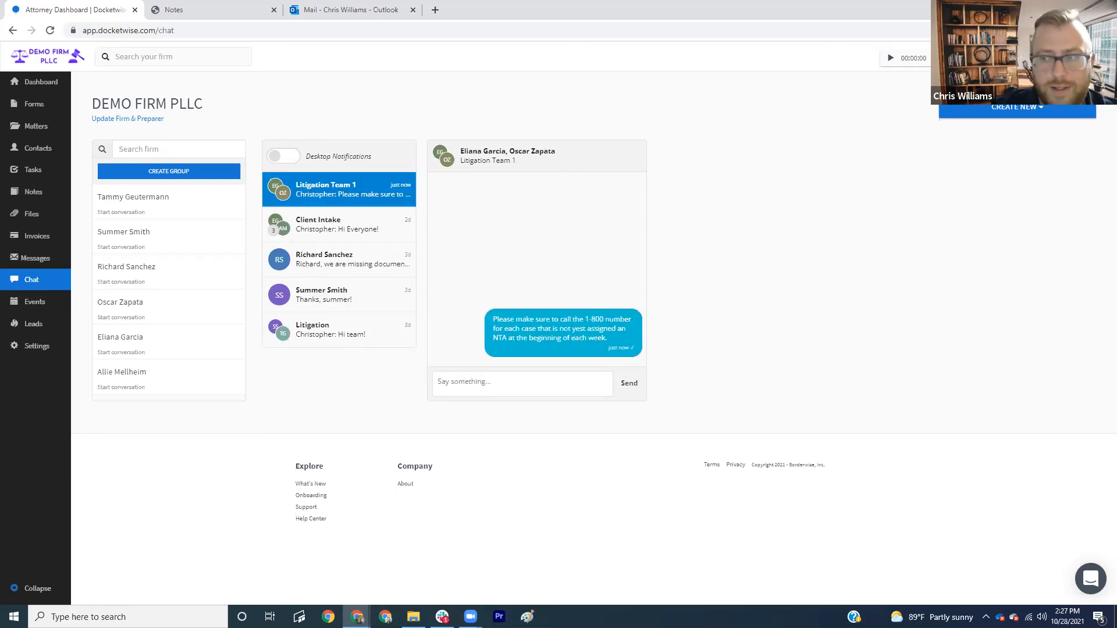
pyautogui.click(37, 88)
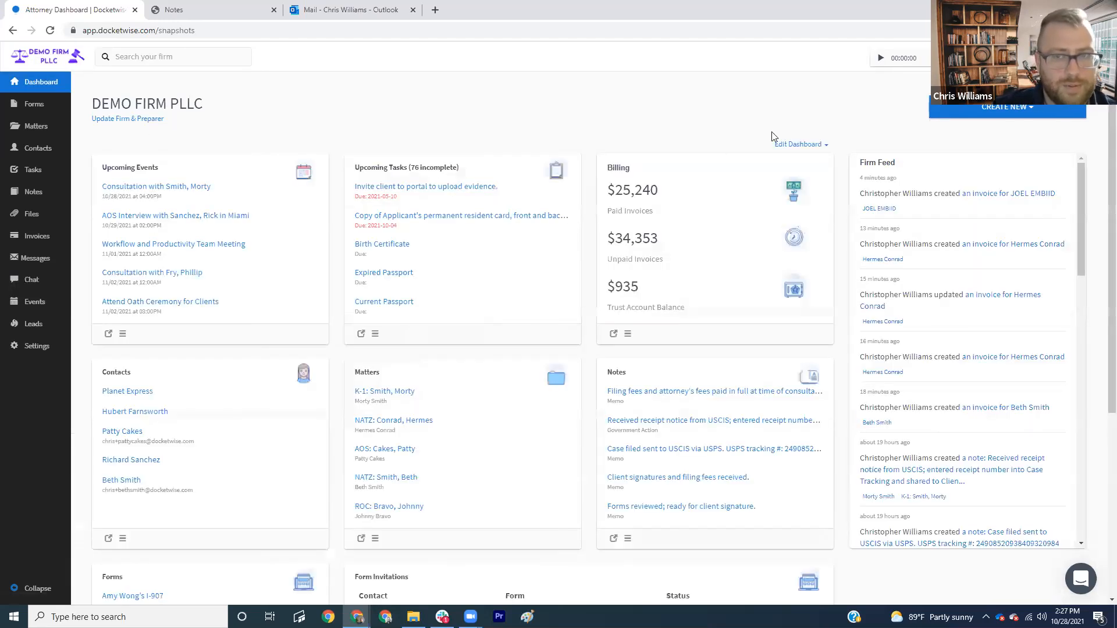
# - Open the Form Invitations Report under Contact Reports
pyautogui.click(969, 110)
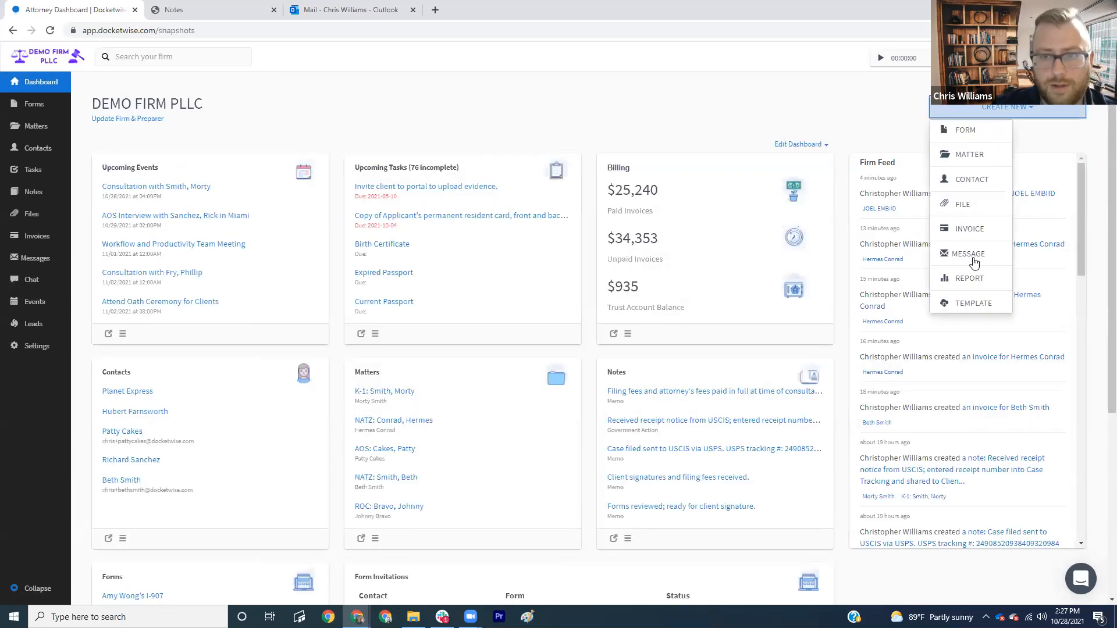
pyautogui.click(970, 279)
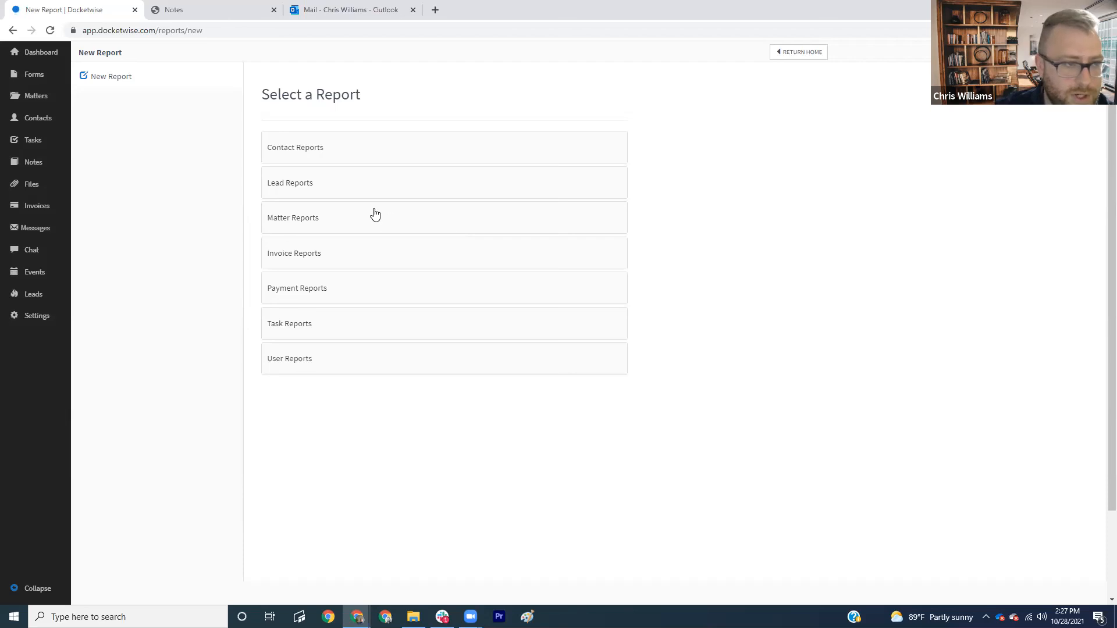
pyautogui.click(304, 153)
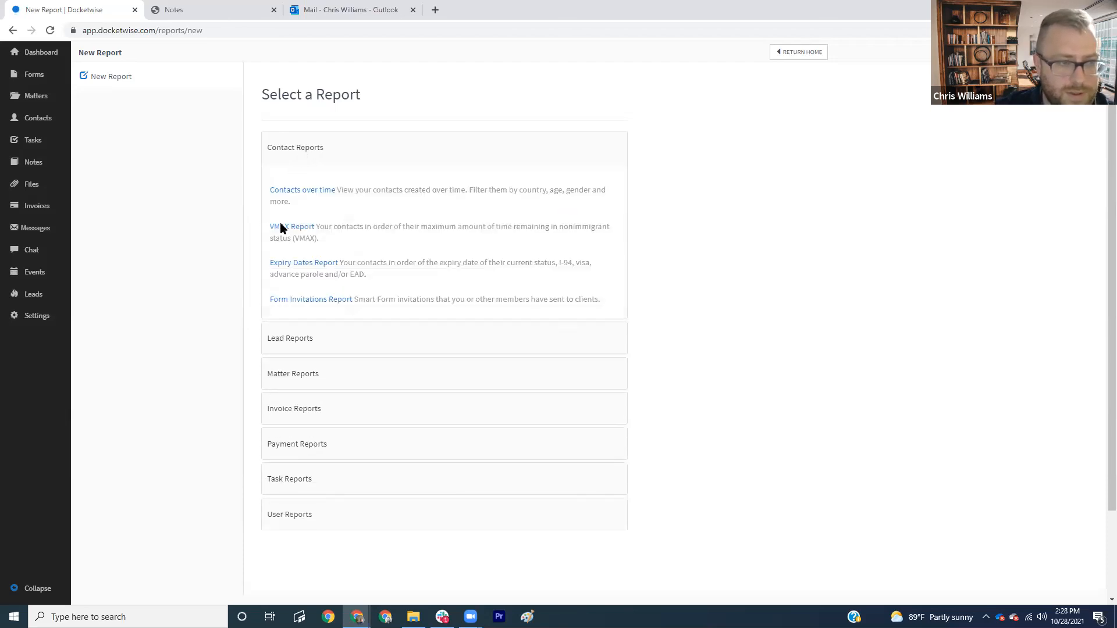
pyautogui.click(323, 299)
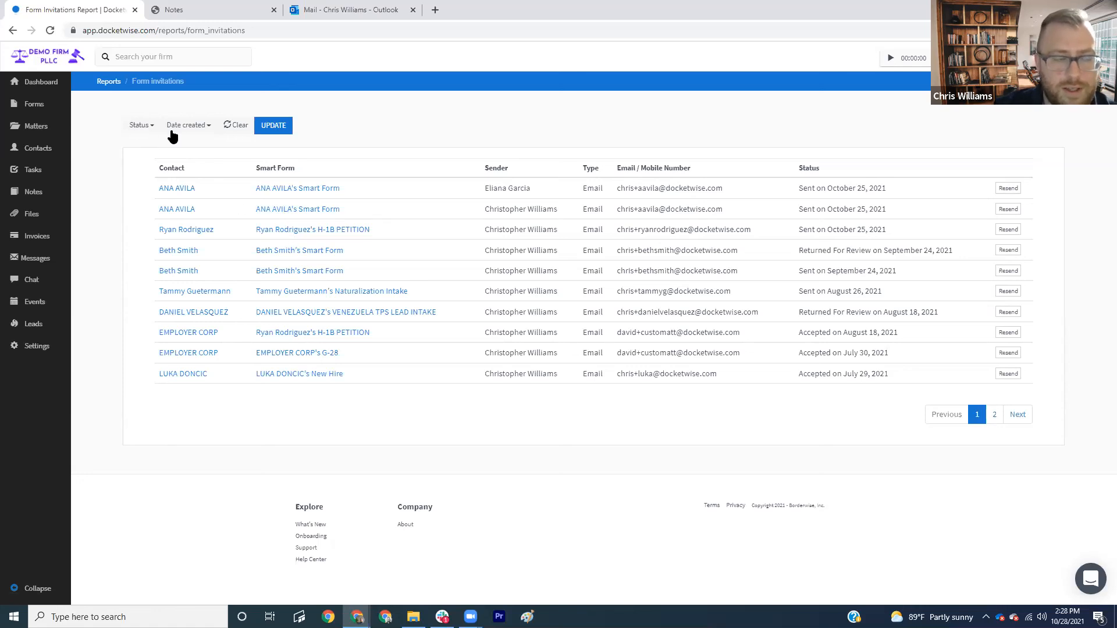
# - Filter invitations to Returned For Review created in the last 3 months and apply
pyautogui.click(145, 129)
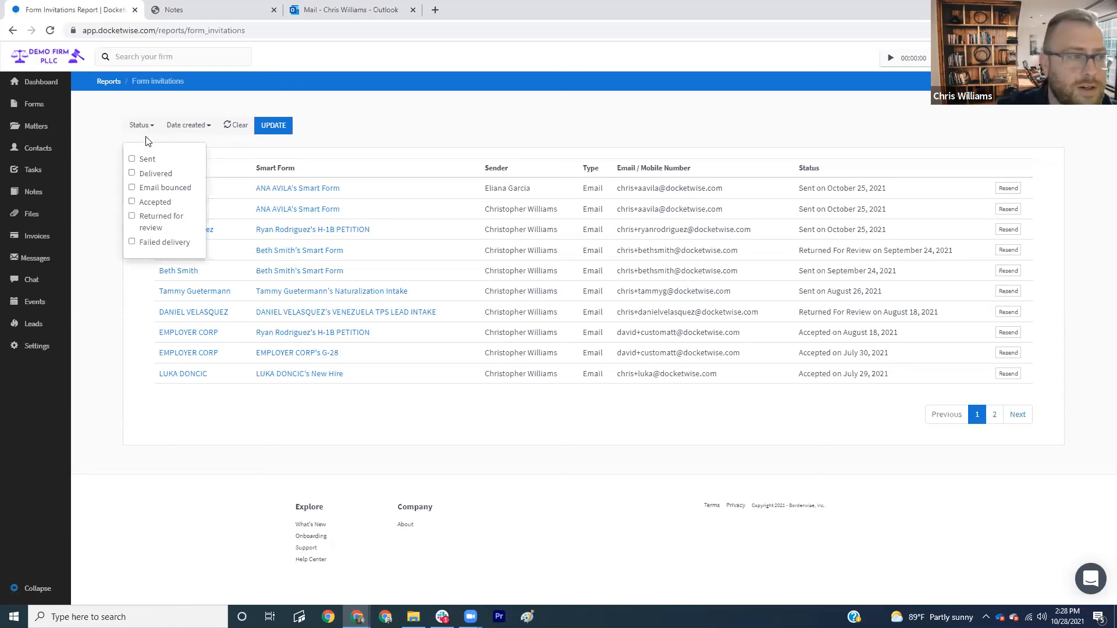
pyautogui.click(188, 126)
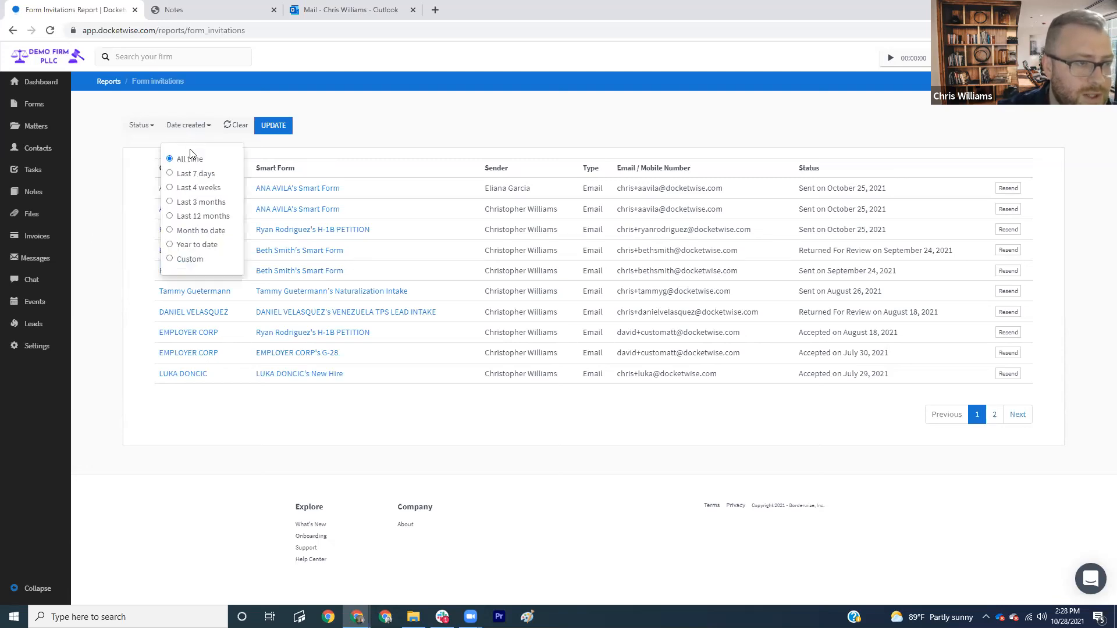
pyautogui.click(170, 202)
pyautogui.click(425, 445)
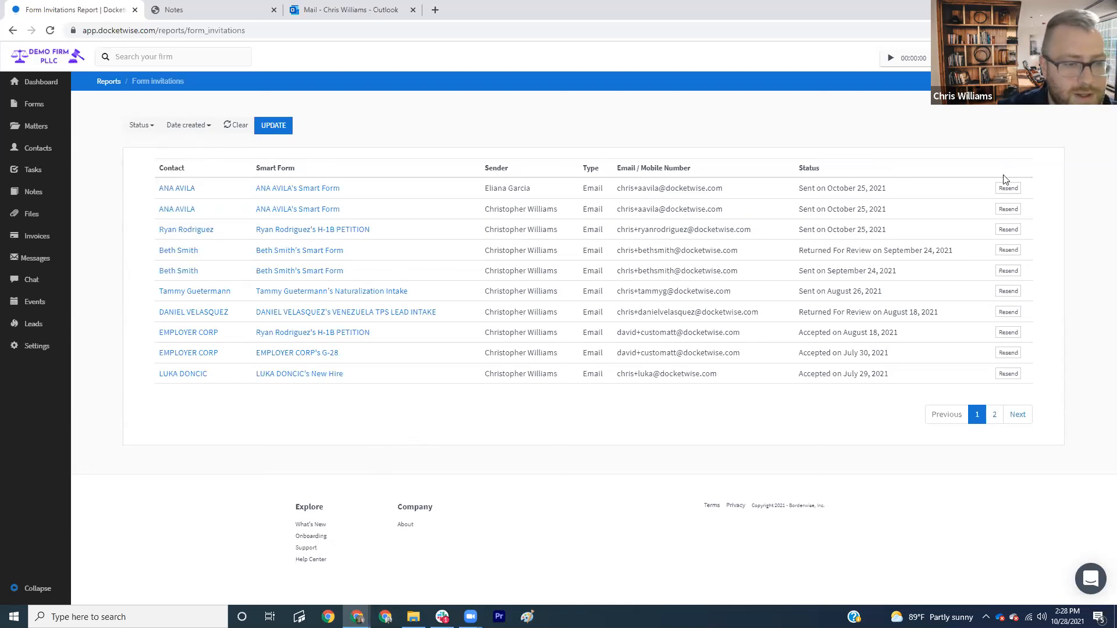
pyautogui.click(279, 127)
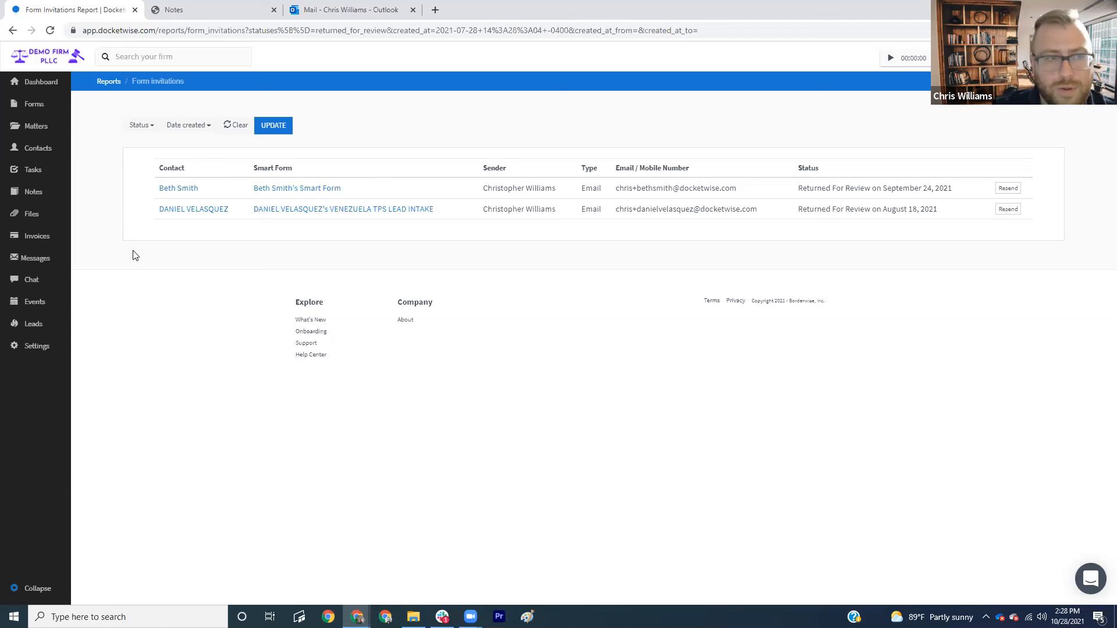
pyautogui.click(108, 83)
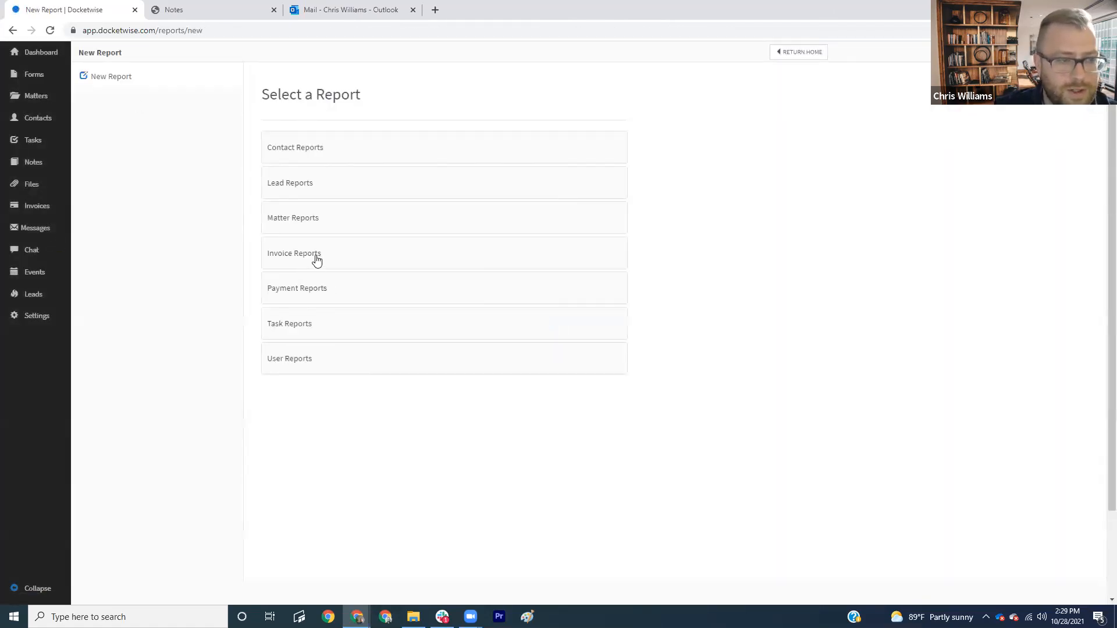
# - Open the Invoice charges over time report from Invoice Reports
pyautogui.click(317, 260)
pyautogui.scroll(-1, 367, 401)
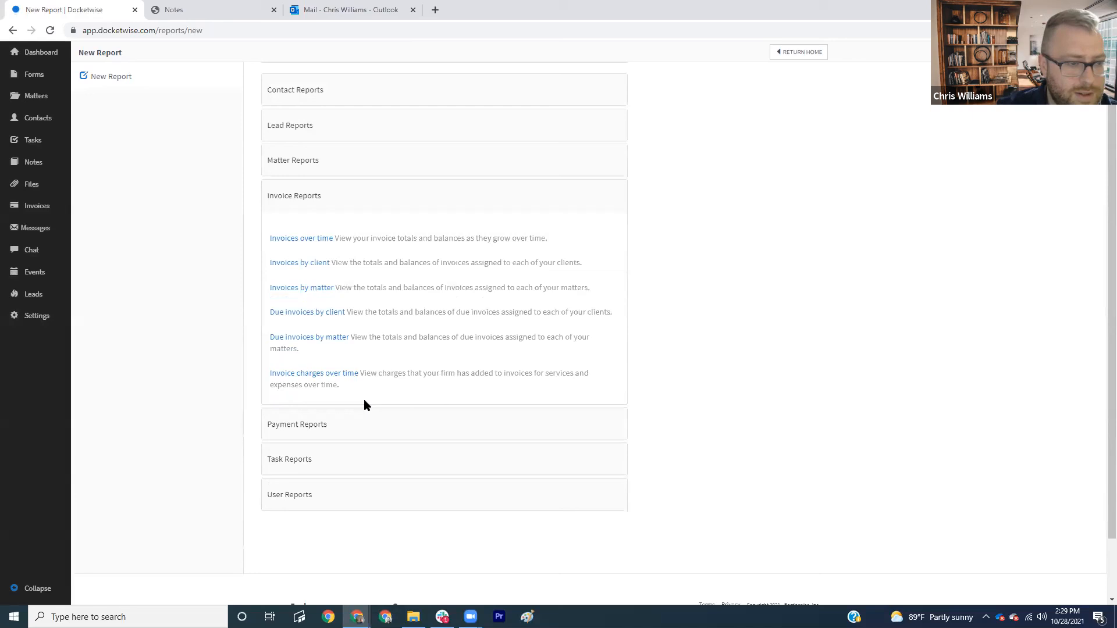
pyautogui.click(290, 378)
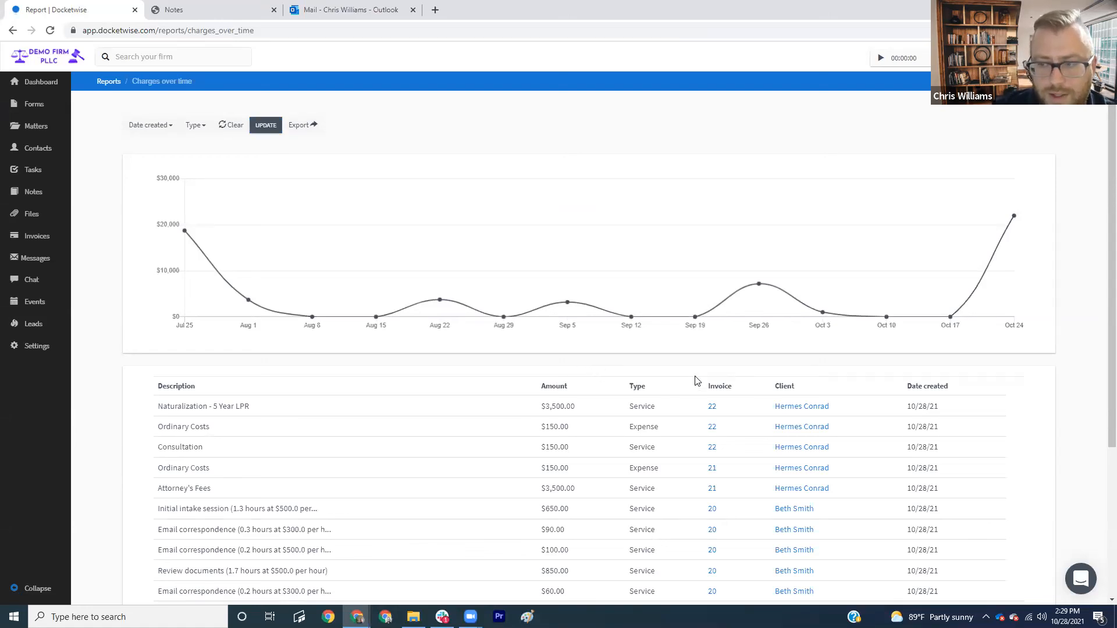
pyautogui.scroll(-1, 229, 347)
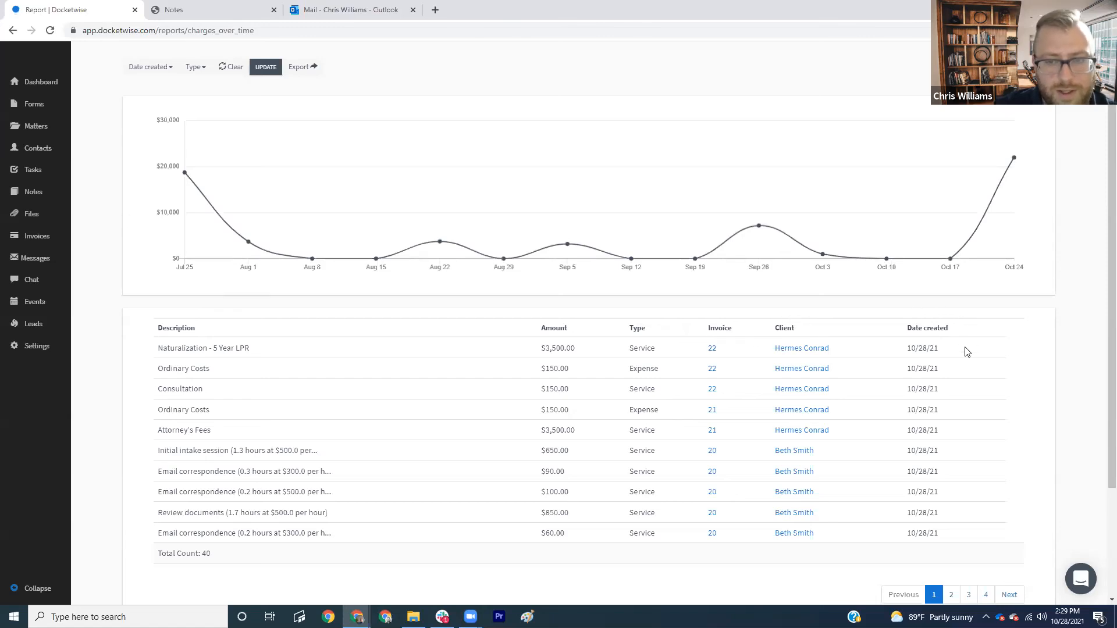
pyautogui.scroll(1, 959, 372)
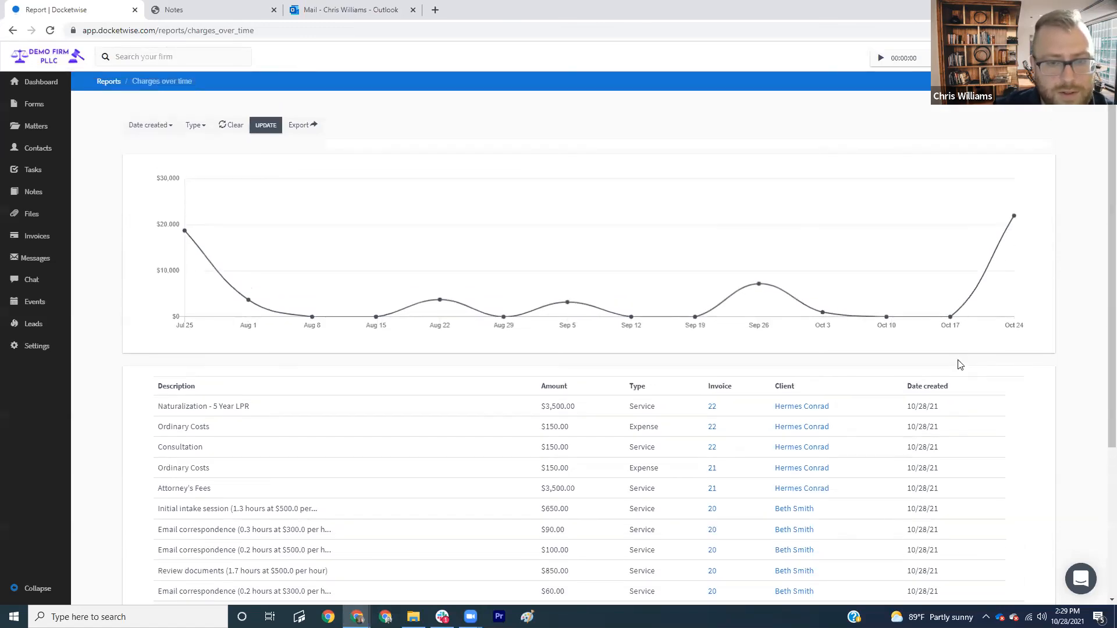
pyautogui.scroll(-1, 965, 372)
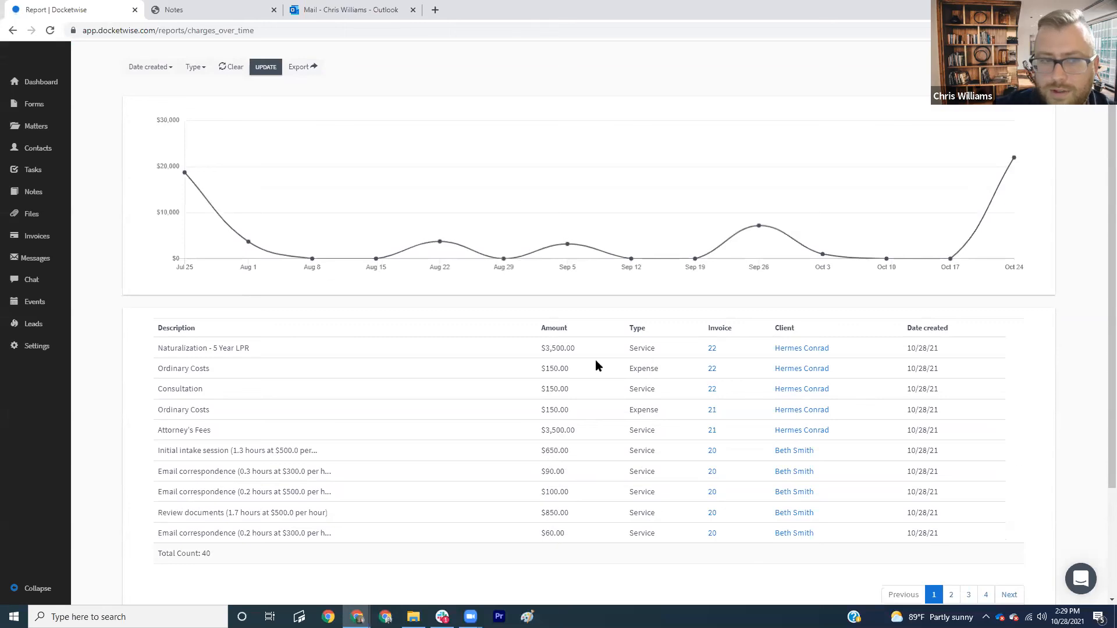
pyautogui.scroll(1, 456, 351)
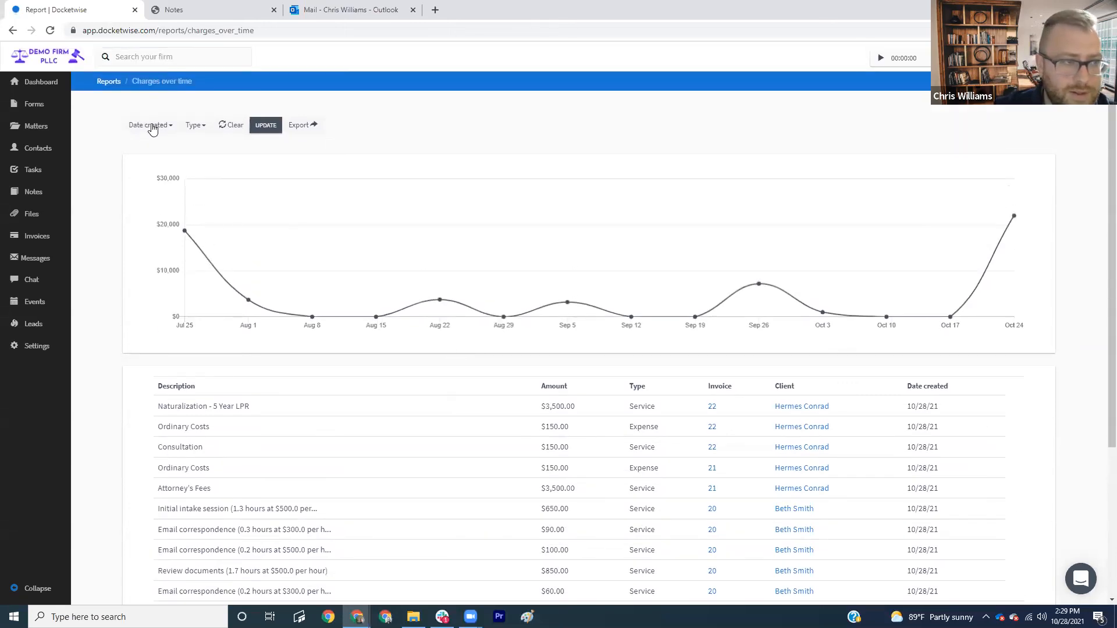
# - Set the charge Type filter to Expense
pyautogui.click(194, 127)
pyautogui.click(569, 204)
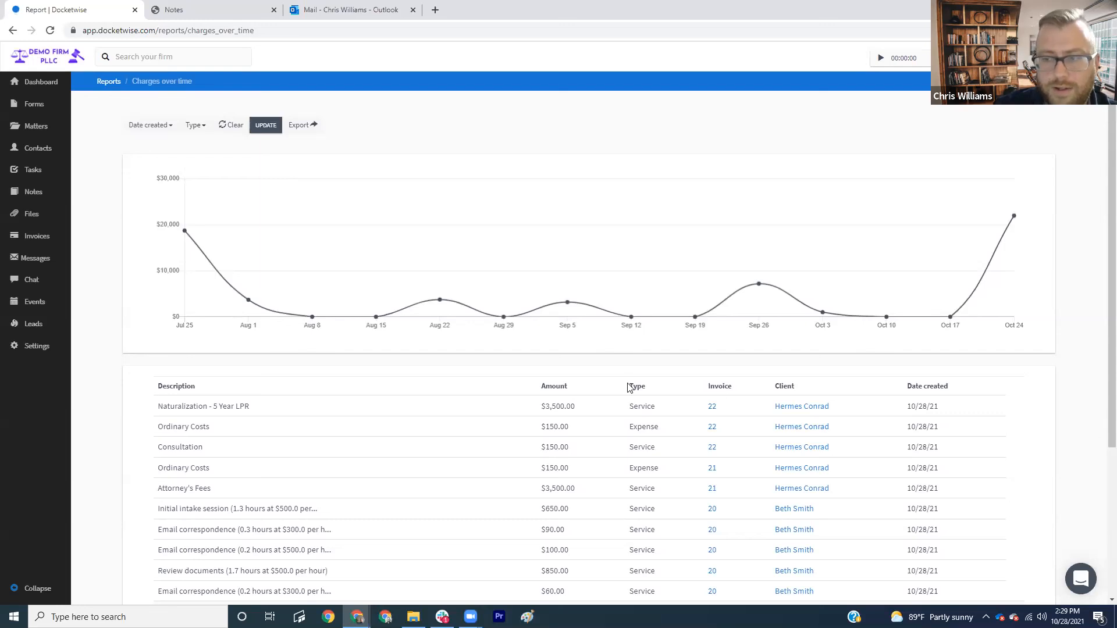
pyautogui.click(195, 126)
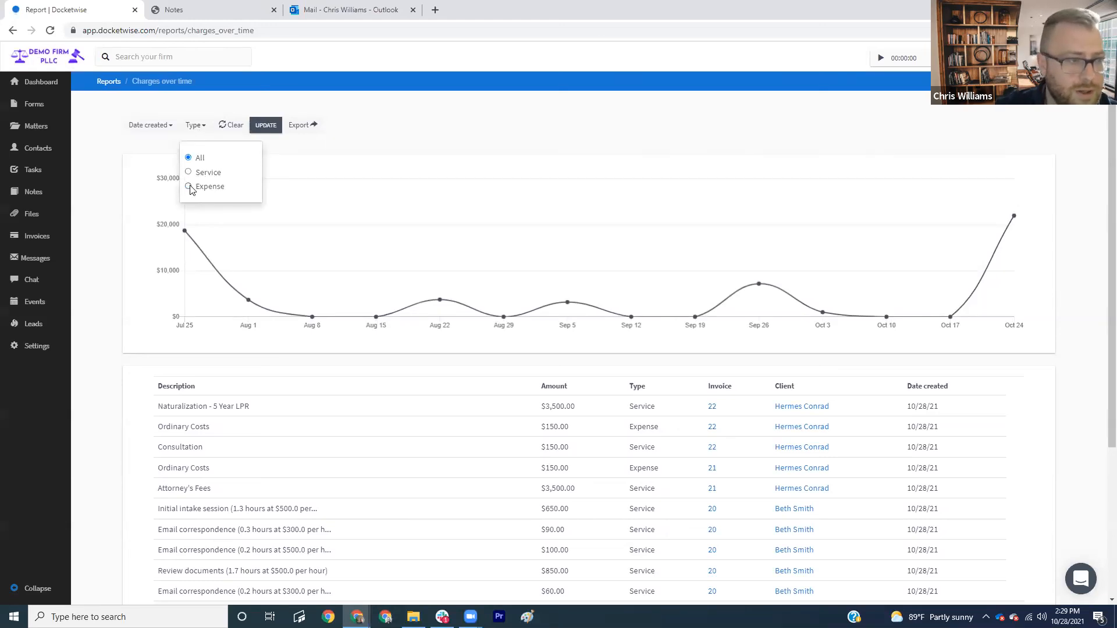
pyautogui.click(189, 187)
# - Set a custom Date created range of 07/01/2021 to 10/28/2021 and apply the filters
pyautogui.click(149, 125)
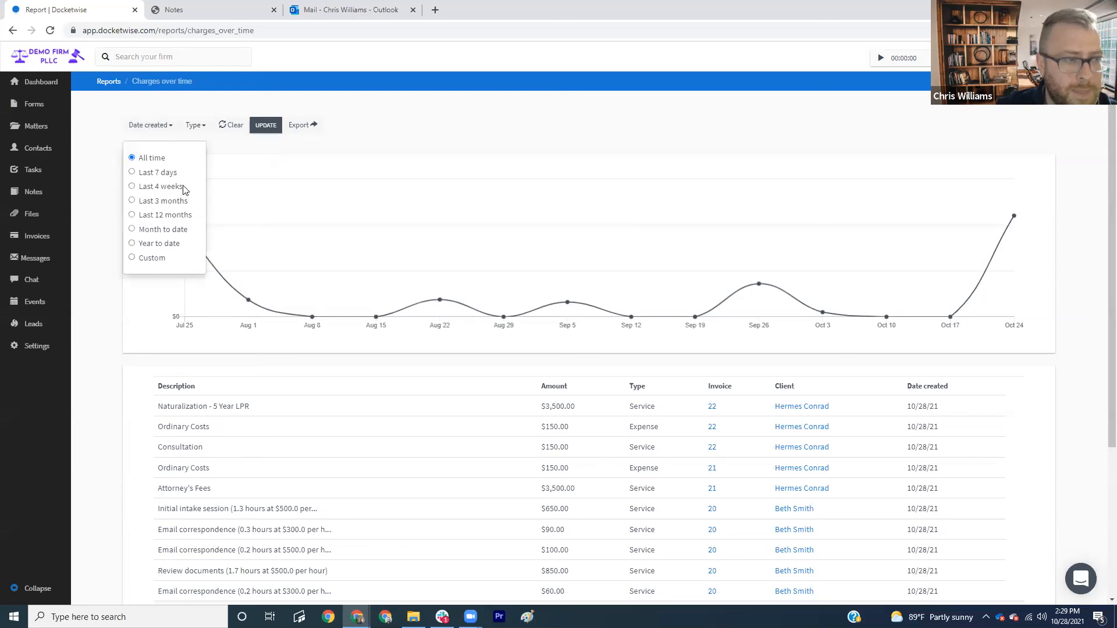
pyautogui.click(143, 257)
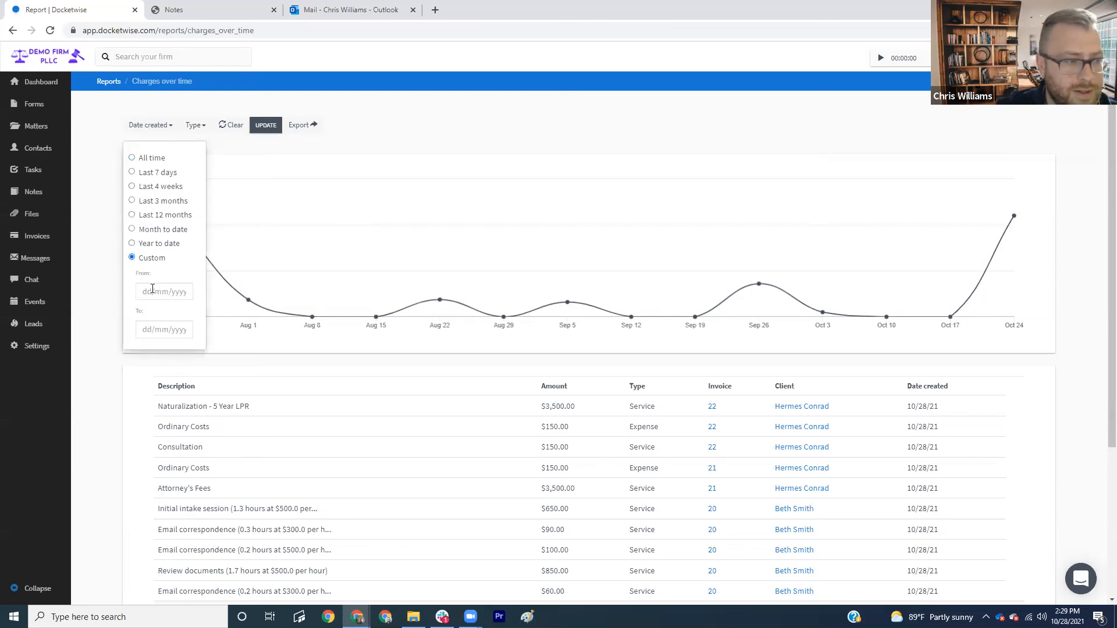
pyautogui.click(153, 291)
pyautogui.click(142, 152)
pyautogui.click(142, 152)
pyautogui.click(142, 152)
pyautogui.click(206, 186)
pyautogui.click(175, 328)
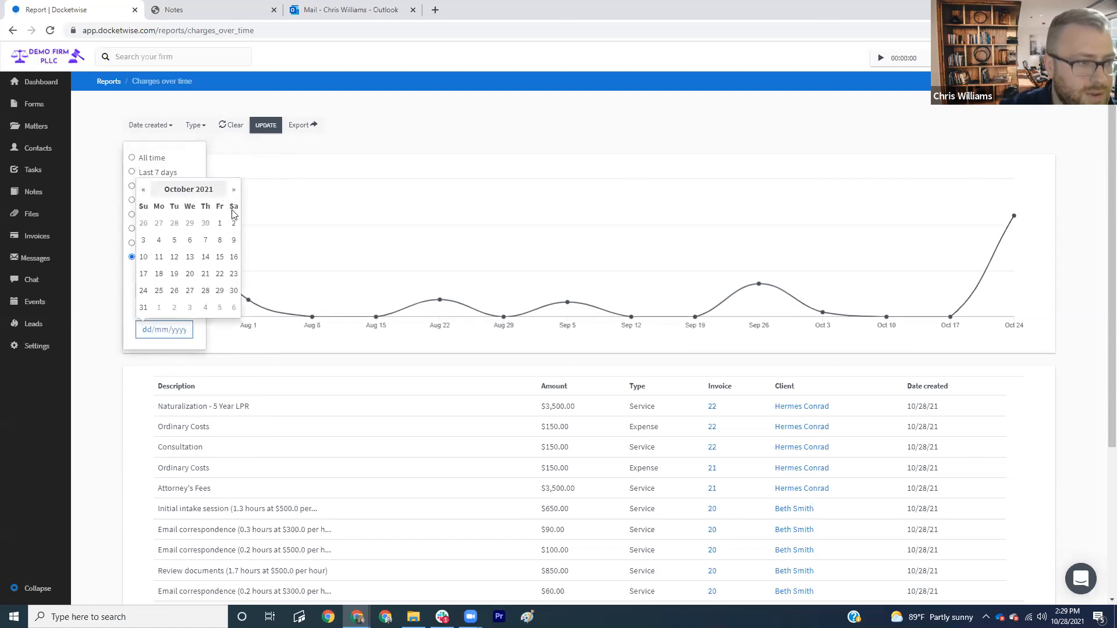
pyautogui.click(210, 292)
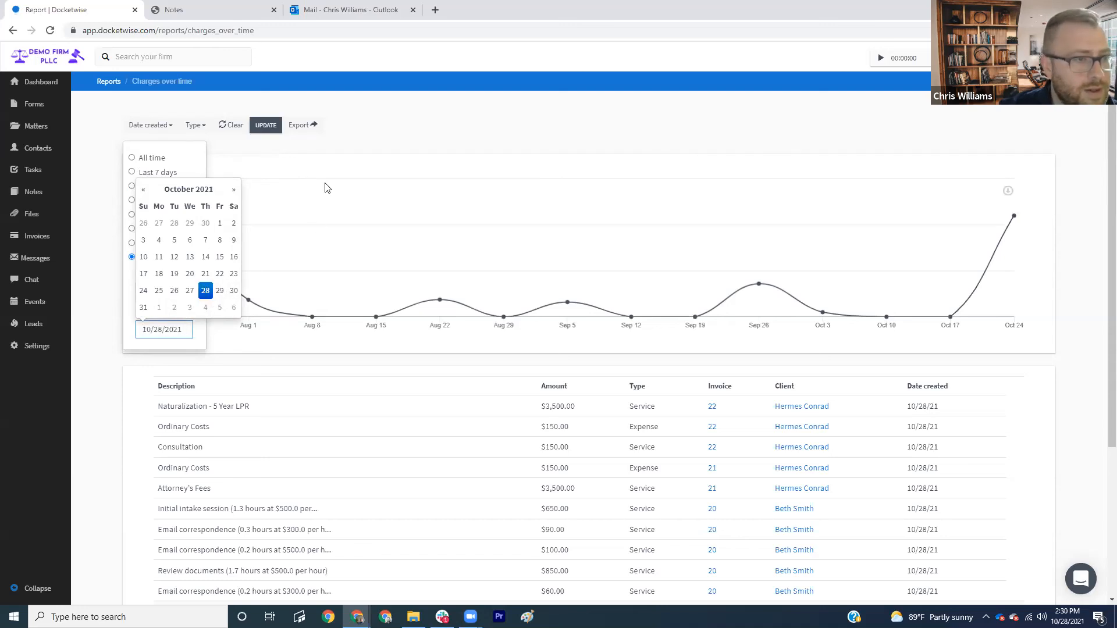
pyautogui.click(265, 126)
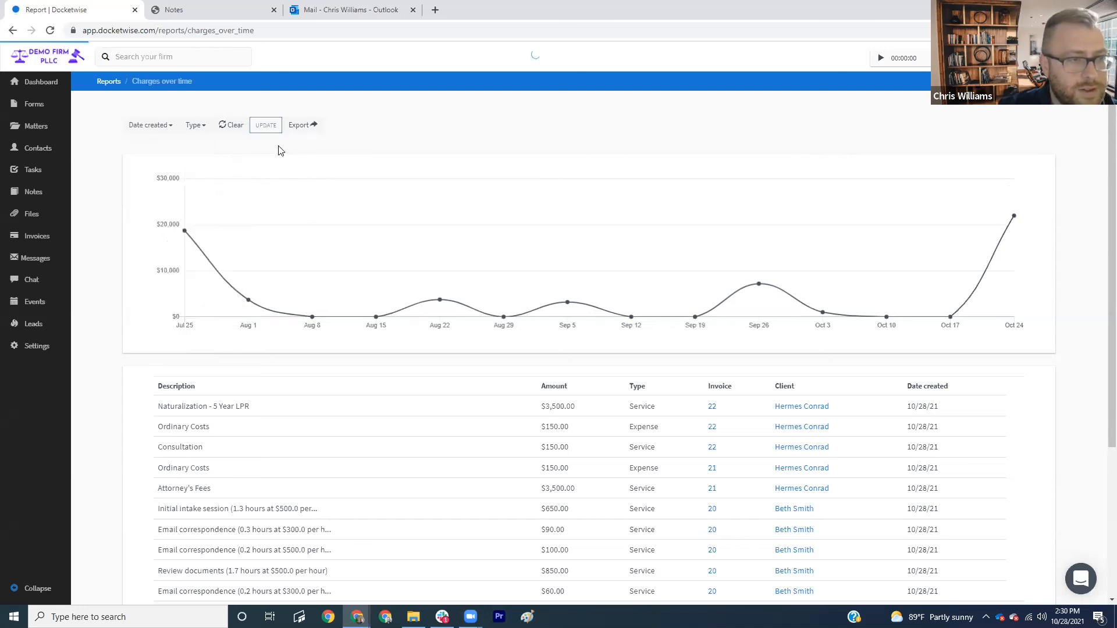
pyautogui.scroll(-2, 611, 314)
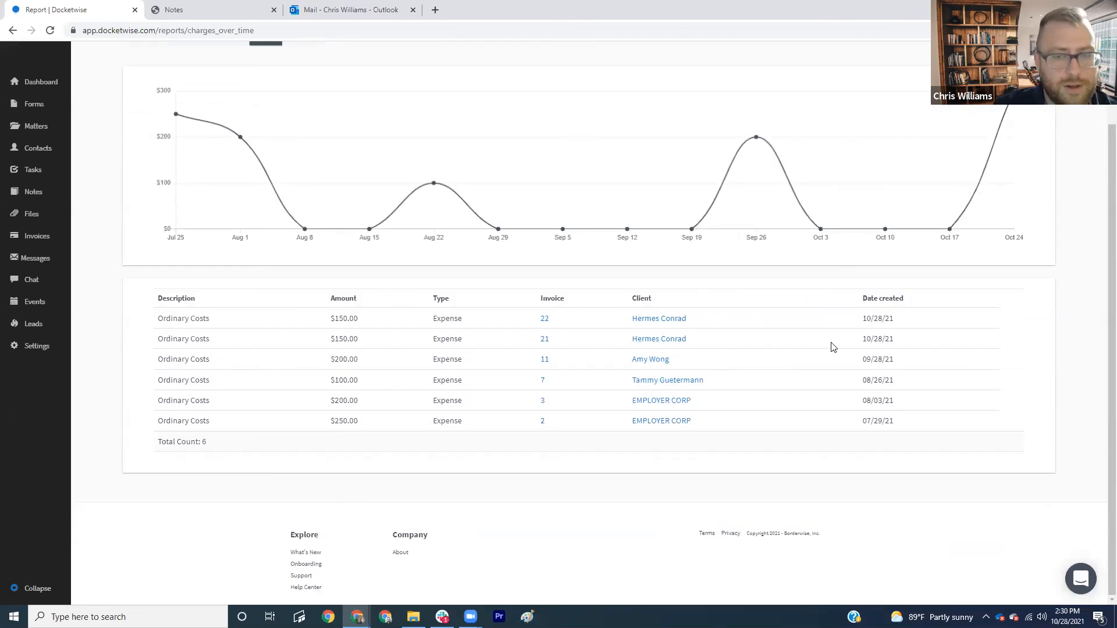
pyautogui.scroll(2, 831, 349)
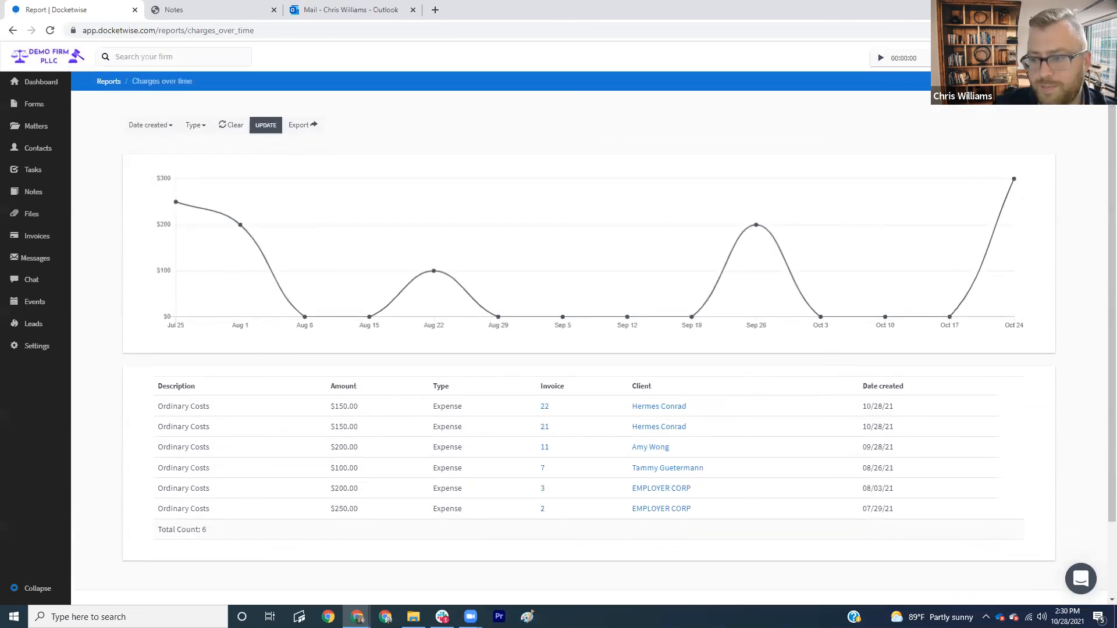